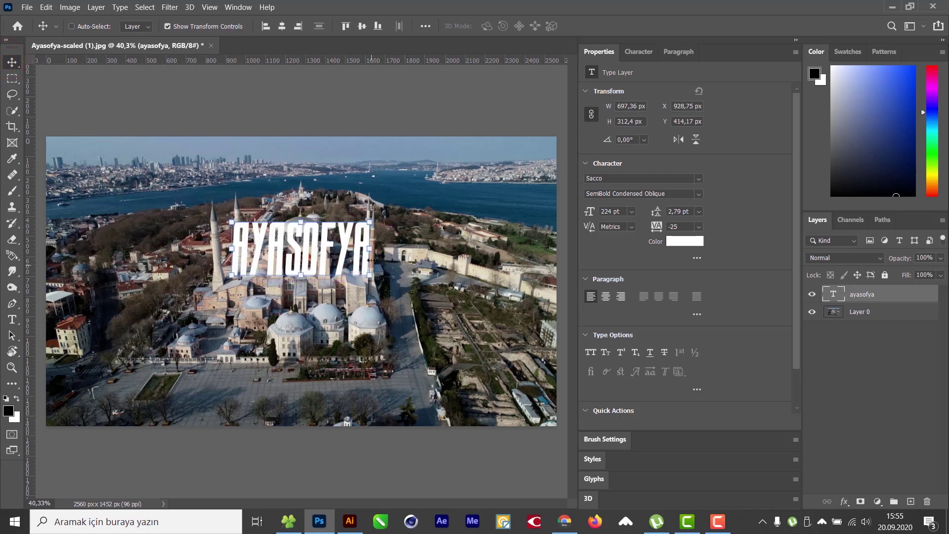
Step: Enlarge the AYASOFYA text to about 1580 px wide and move it up so it spans the sea and the mosque's main dome
{"action": "left_click_drag", "start_coordinate": [371, 250], "coordinate": [438, 264]}
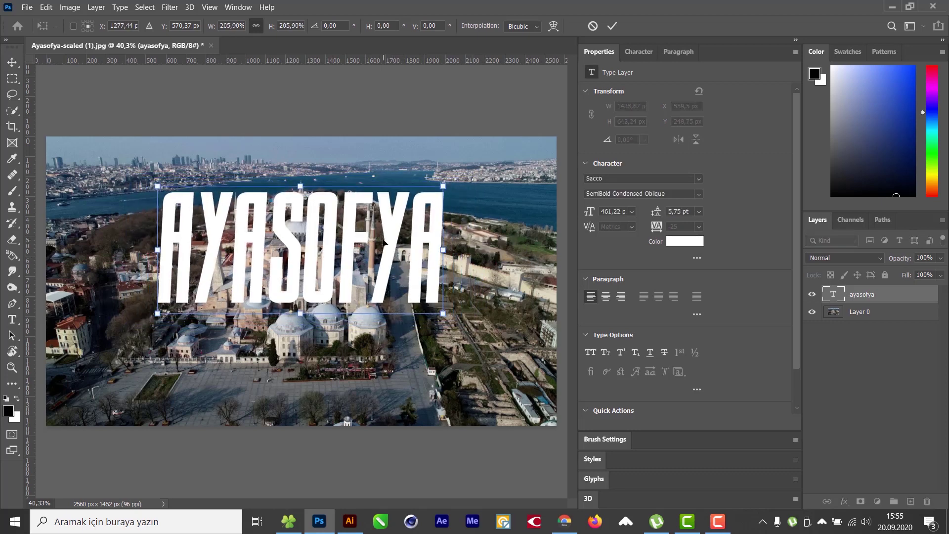
{"action": "left_click", "coordinate": [612, 28]}
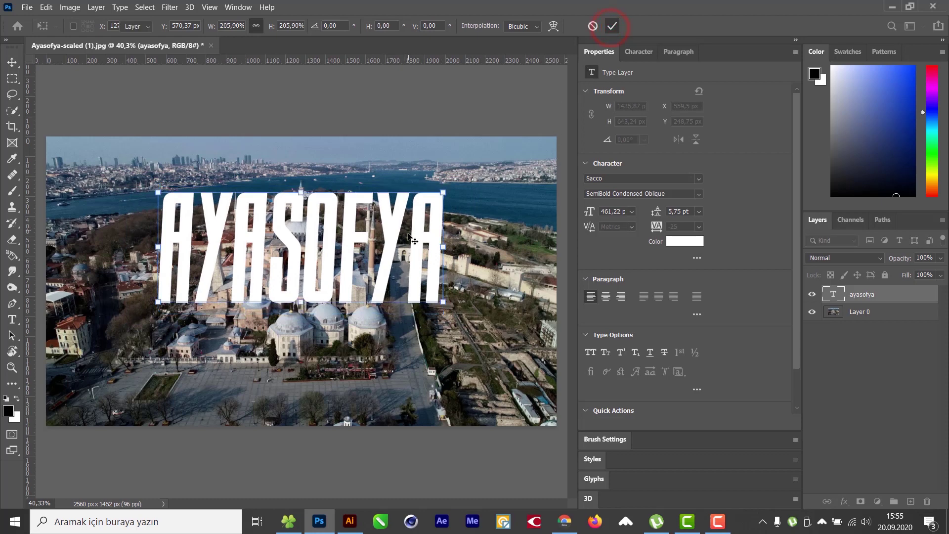
{"action": "left_click_drag", "start_coordinate": [389, 258], "coordinate": [389, 226]}
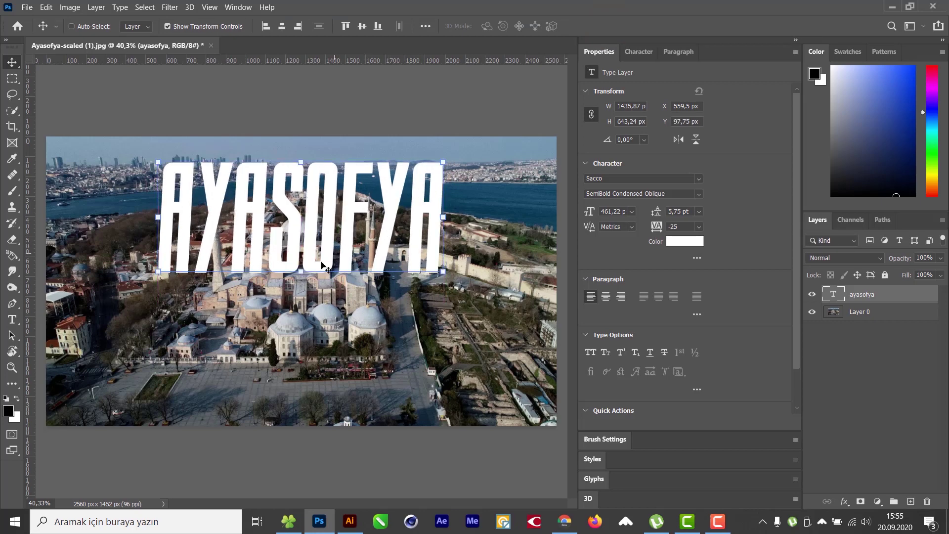
{"action": "mouse_move", "coordinate": [300, 275]}
{"action": "left_mouse_down"}
{"action": "mouse_move", "coordinate": [300, 242]}
{"action": "mouse_move", "coordinate": [306, 293]}
{"action": "left_mouse_up"}
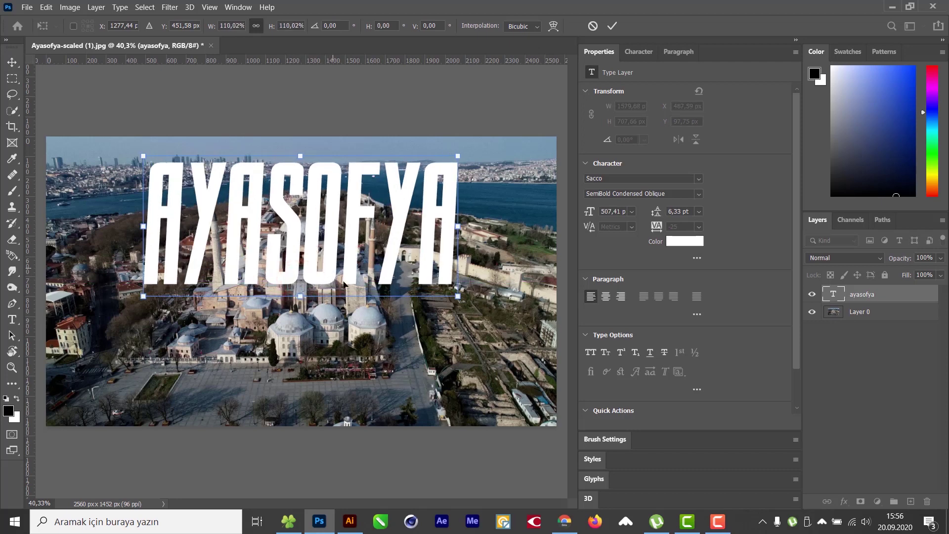
{"action": "double_click", "coordinate": [381, 223]}
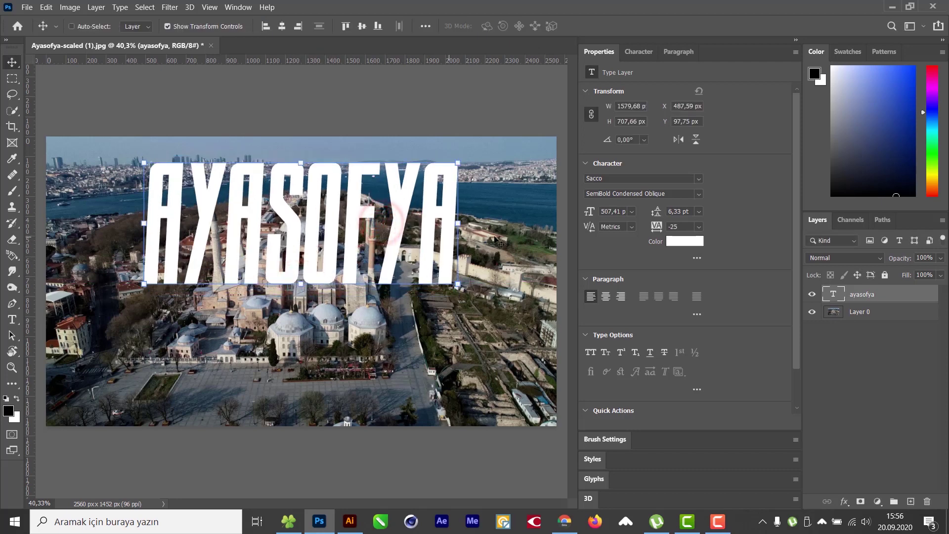
Step: Duplicate Layer 0 as Layer 0 copy and place the copy above the ayasofya text layer
{"action": "left_click", "coordinate": [828, 315]}
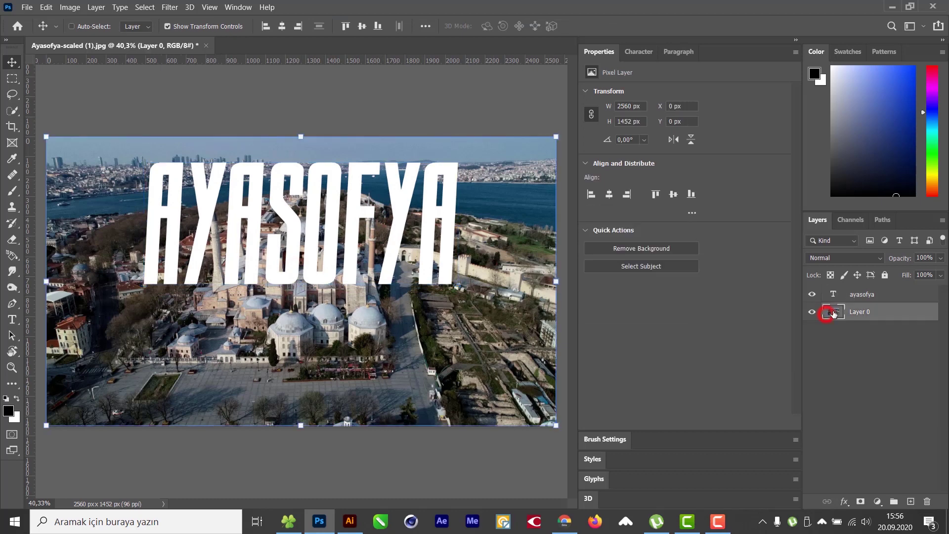
{"action": "right_click", "coordinate": [883, 311]}
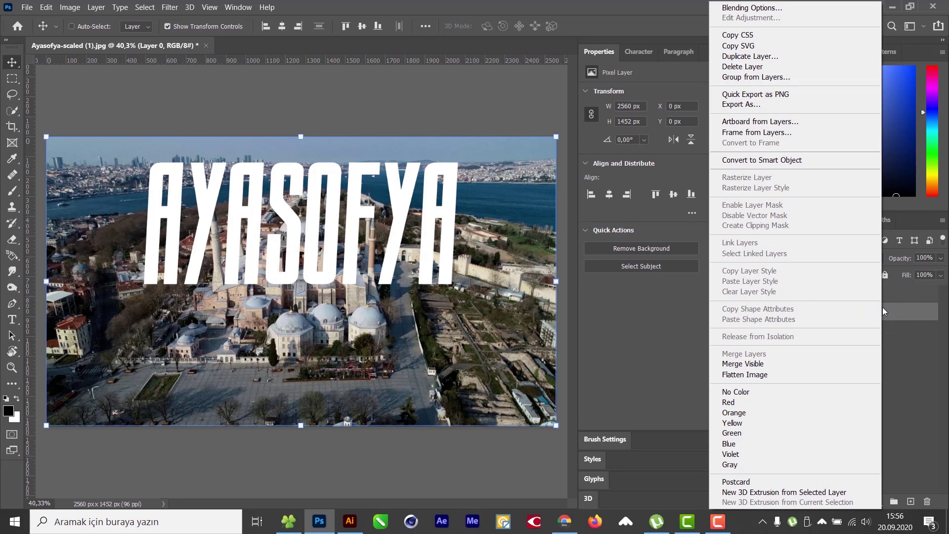
{"action": "right_click", "coordinate": [882, 308]}
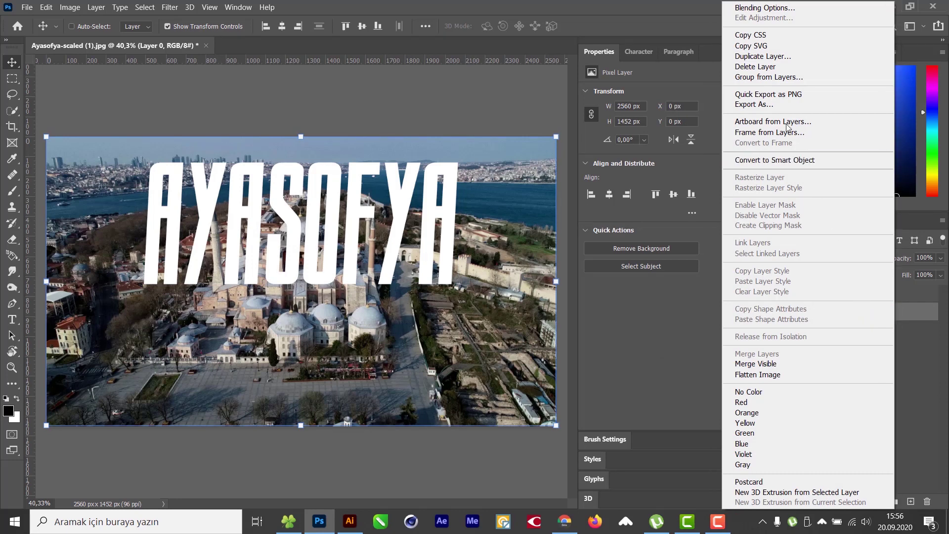
{"action": "left_click", "coordinate": [753, 55]}
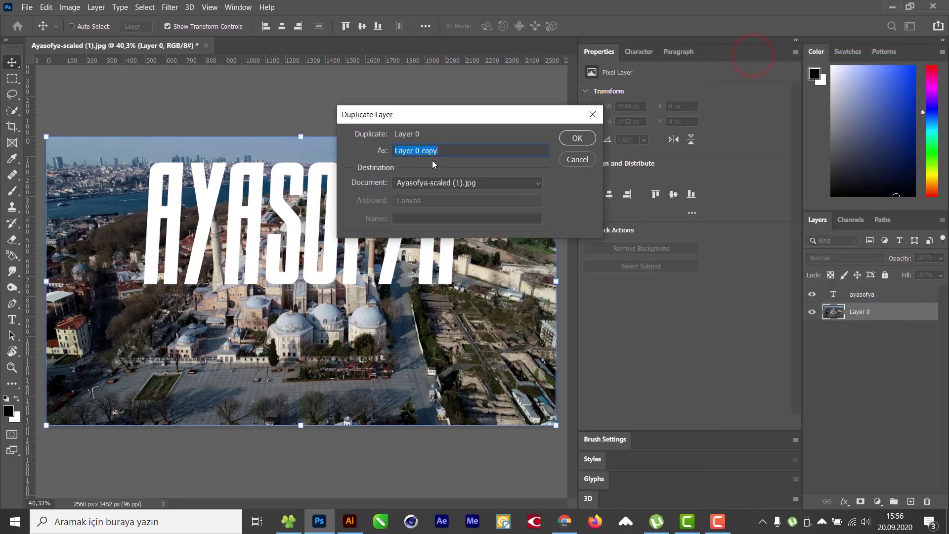
{"action": "left_click", "coordinate": [573, 140]}
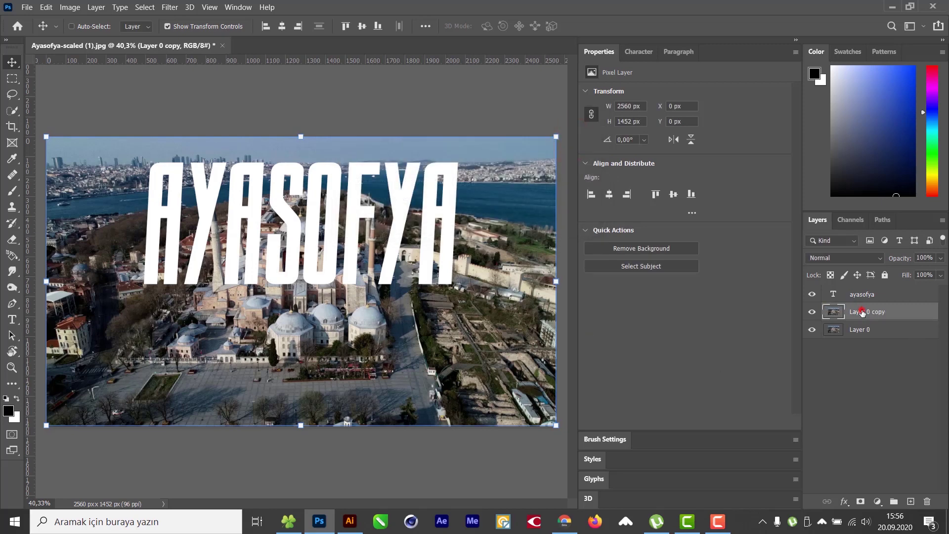
{"action": "left_click_drag", "start_coordinate": [862, 312], "coordinate": [832, 294]}
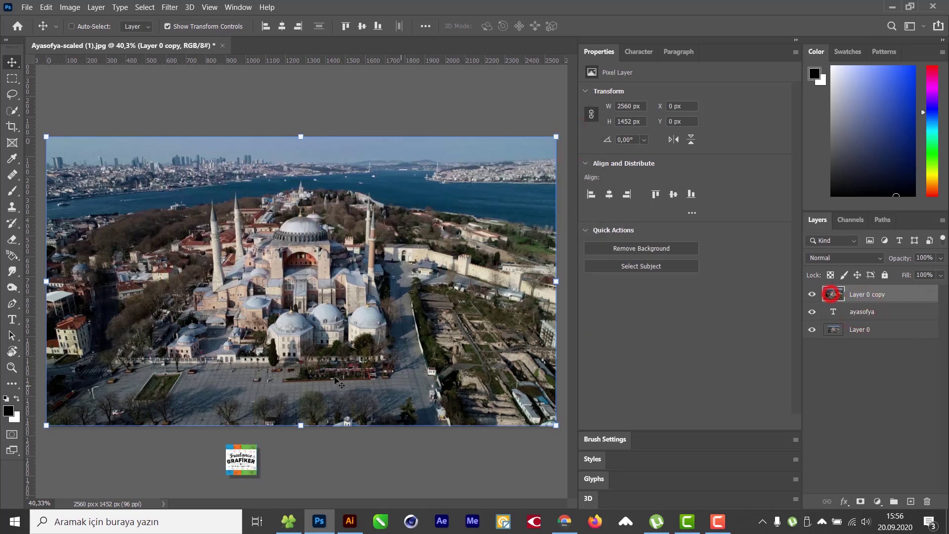
Step: Start a Pen tool path at the mosque's lower left wall and trace over the side roof to the leftmost minaret's base
{"action": "scroll", "coordinate": [215, 252], "scroll_direction": "up", "scroll_amount": 12}
{"action": "key", "text": "p"}
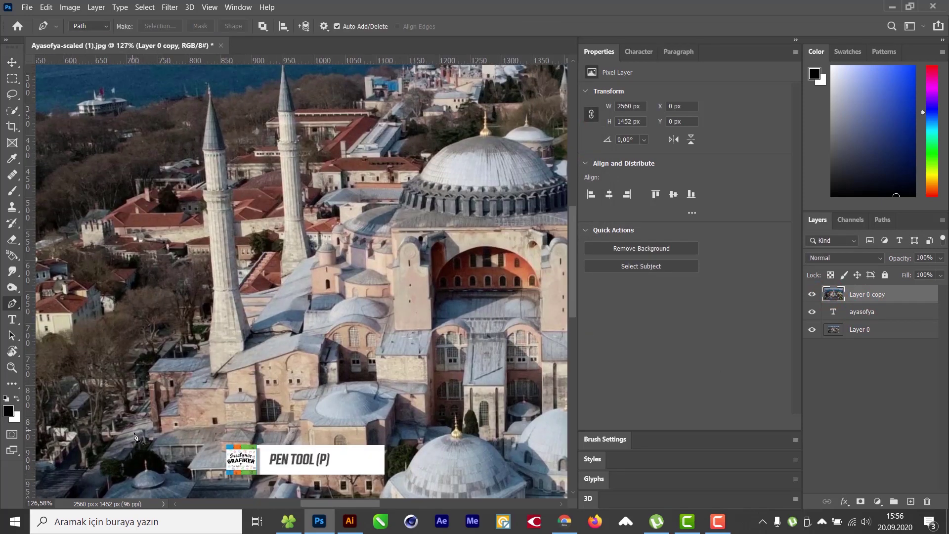
{"action": "scroll", "coordinate": [135, 436], "scroll_direction": "up", "scroll_amount": 10}
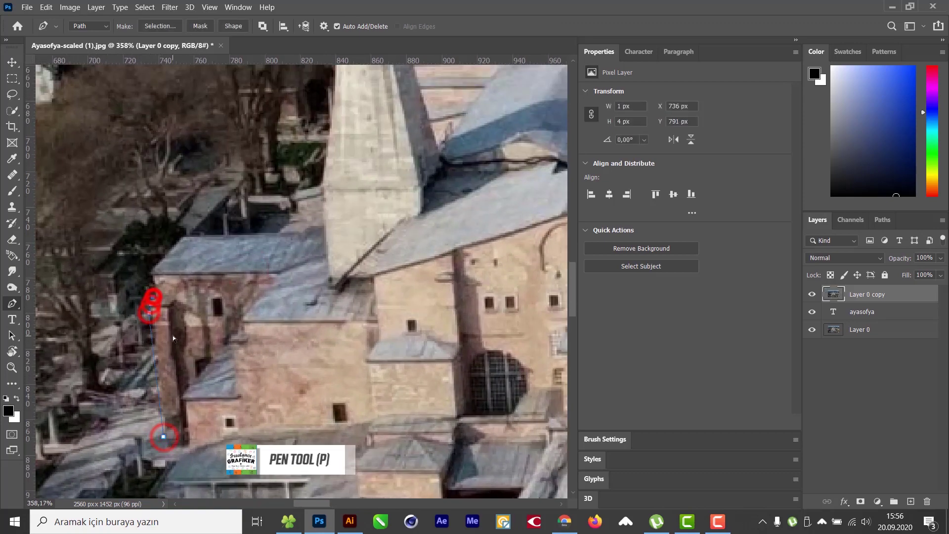
{"action": "left_click", "coordinate": [184, 237]}
{"action": "left_click", "coordinate": [303, 229]}
{"action": "left_click", "coordinate": [322, 226]}
{"action": "left_click_drag", "start_coordinate": [341, 187], "coordinate": [333, 415]}
{"action": "left_click", "coordinate": [319, 411]}
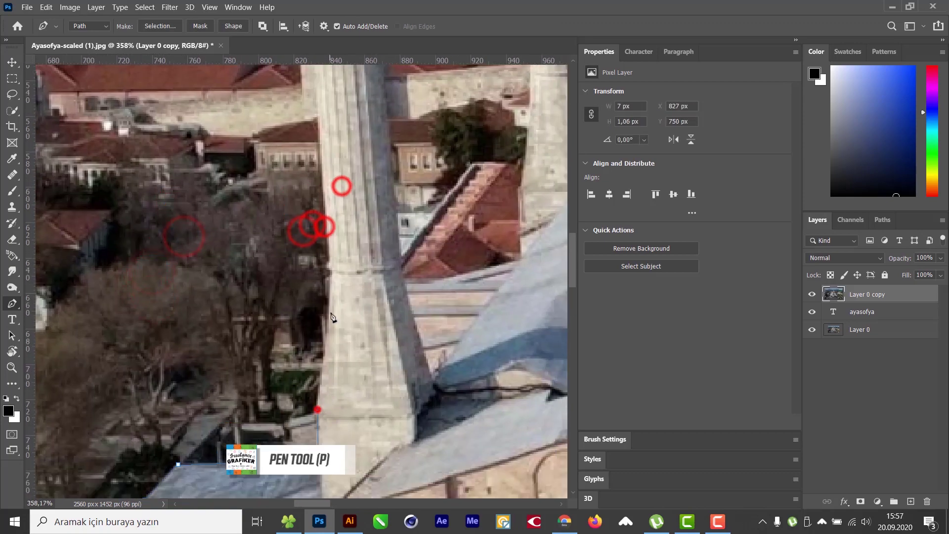
Step: Continue the path up the leftmost minaret's left edge, around its balcony and up to the base of the cone
{"action": "left_click", "coordinate": [329, 290]}
{"action": "left_click", "coordinate": [331, 275]}
{"action": "left_click", "coordinate": [331, 266]}
{"action": "left_click", "coordinate": [343, 228]}
{"action": "left_click_drag", "start_coordinate": [362, 191], "coordinate": [359, 314]}
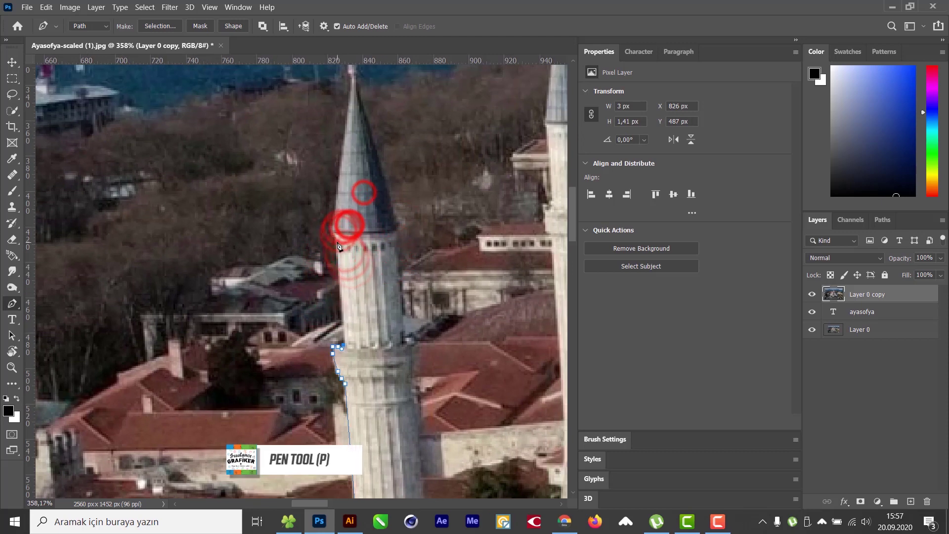
{"action": "scroll", "coordinate": [351, 226], "scroll_direction": "up", "scroll_amount": 7}
{"action": "left_click", "coordinate": [338, 252]}
{"action": "left_click", "coordinate": [323, 228]}
{"action": "left_click_drag", "start_coordinate": [366, 181], "coordinate": [358, 368]}
Step: Trace the path up the left side of the leftmost minaret's cone and around its pointed tip
{"action": "left_click", "coordinate": [355, 147]}
{"action": "left_click_drag", "start_coordinate": [375, 122], "coordinate": [393, 244]}
{"action": "left_click", "coordinate": [374, 249]}
{"action": "left_click", "coordinate": [373, 245]}
{"action": "left_click", "coordinate": [371, 239]}
{"action": "left_click", "coordinate": [370, 215]}
{"action": "left_click", "coordinate": [371, 184]}
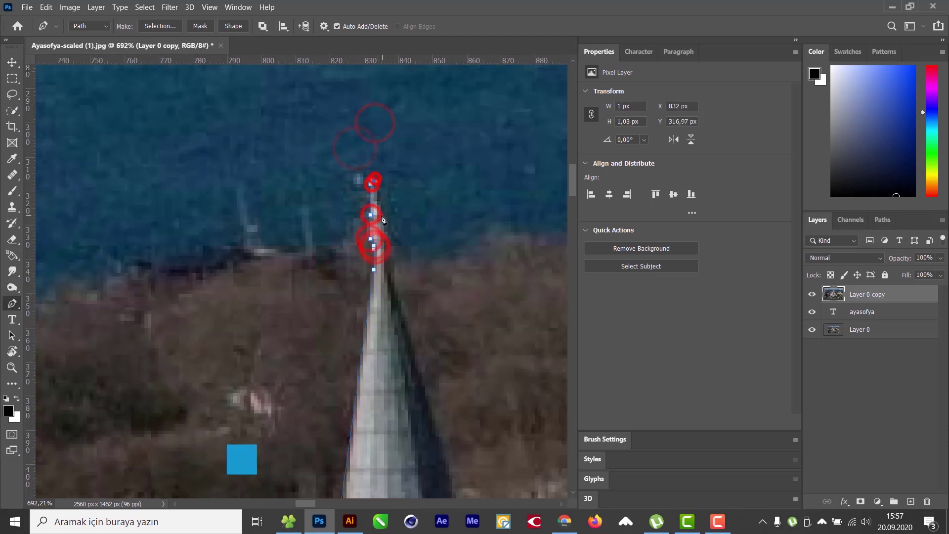
{"action": "left_click", "coordinate": [374, 180]}
{"action": "left_click", "coordinate": [380, 215]}
Step: Continue the path down the right side of the leftmost minaret's cone and around the right side of its balcony
{"action": "left_click", "coordinate": [388, 264]}
{"action": "left_click_drag", "start_coordinate": [425, 402], "coordinate": [353, 277]}
{"action": "left_click_drag", "start_coordinate": [370, 392], "coordinate": [331, 288]}
{"action": "left_click", "coordinate": [353, 295]}
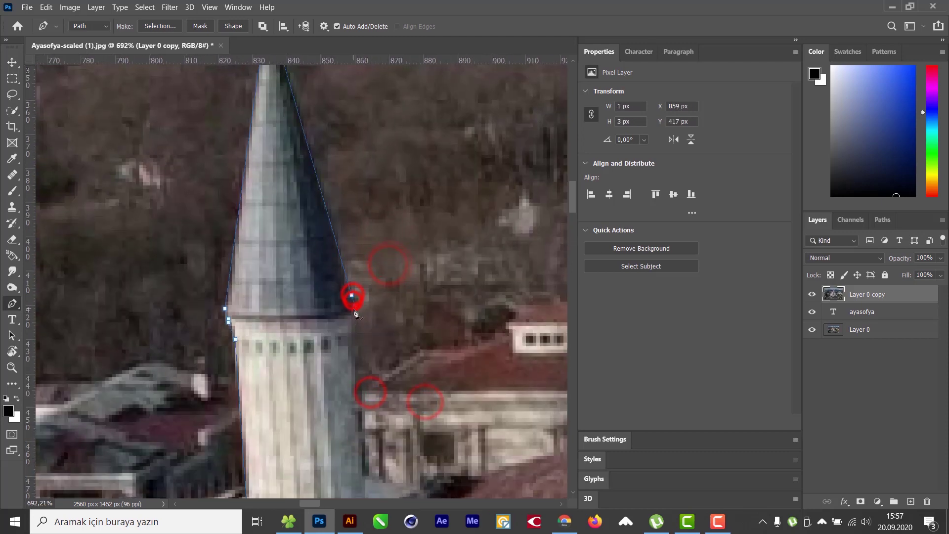
{"action": "left_click", "coordinate": [355, 311]}
{"action": "left_click_drag", "start_coordinate": [363, 382], "coordinate": [383, 303]}
{"action": "left_click", "coordinate": [360, 323]}
{"action": "left_click", "coordinate": [374, 323]}
{"action": "left_click", "coordinate": [380, 378]}
{"action": "left_click", "coordinate": [375, 389]}
{"action": "left_click_drag", "start_coordinate": [371, 412], "coordinate": [357, 278]}
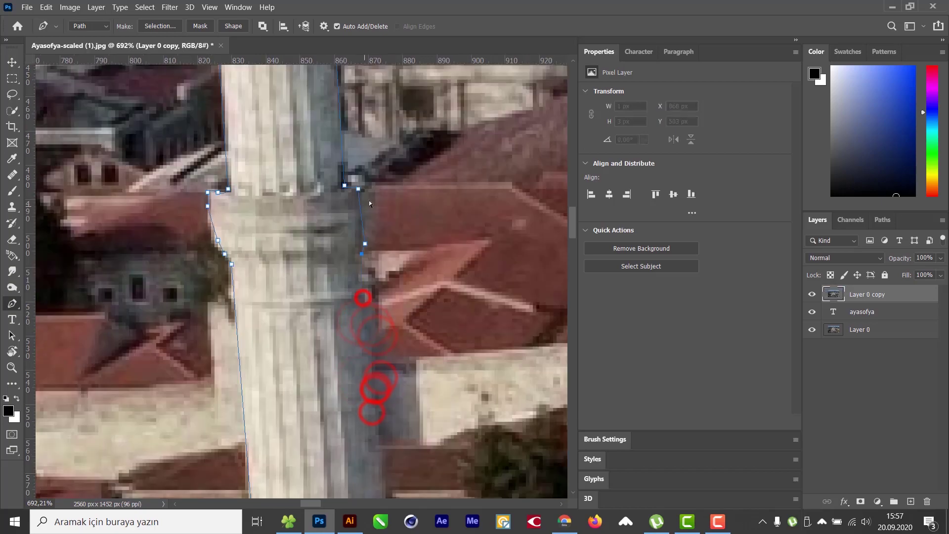
Step: Extend the path down the right edge of the leftmost minaret's shaft to the adjoining mosque roof
{"action": "left_click", "coordinate": [367, 305]}
{"action": "left_click_drag", "start_coordinate": [360, 332], "coordinate": [343, 183]}
{"action": "left_click_drag", "start_coordinate": [379, 364], "coordinate": [339, 210]}
{"action": "left_click", "coordinate": [350, 416]}
{"action": "left_click_drag", "start_coordinate": [356, 444], "coordinate": [314, 197]}
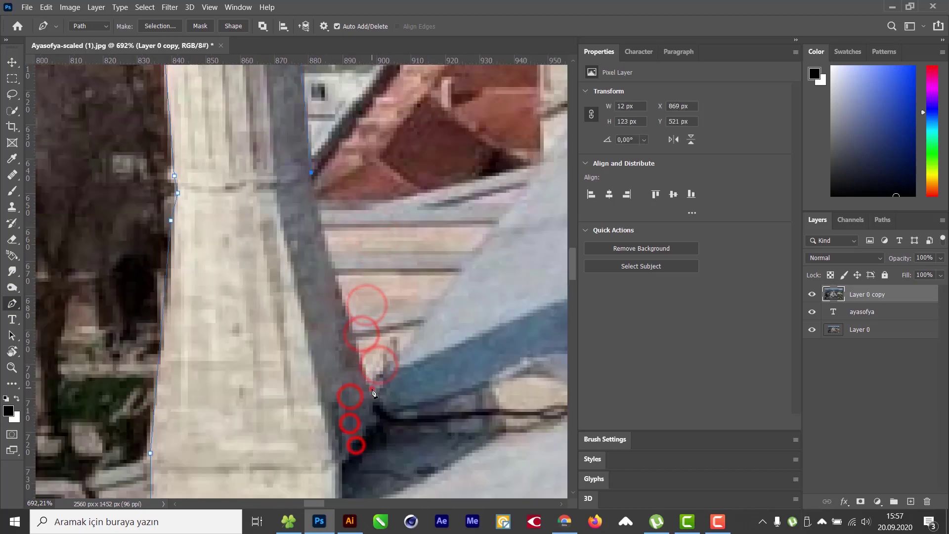
{"action": "left_click_drag", "start_coordinate": [372, 389], "coordinate": [329, 352]}
Step: Trace the path along the roof edge between the two left minarets to the second minaret's base
{"action": "scroll", "coordinate": [330, 352], "scroll_direction": "up", "scroll_amount": 5}
{"action": "left_click", "coordinate": [276, 345]}
{"action": "left_click", "coordinate": [332, 349]}
{"action": "left_click", "coordinate": [392, 334]}
{"action": "left_click", "coordinate": [466, 319]}
{"action": "left_click_drag", "start_coordinate": [489, 292], "coordinate": [420, 345]}
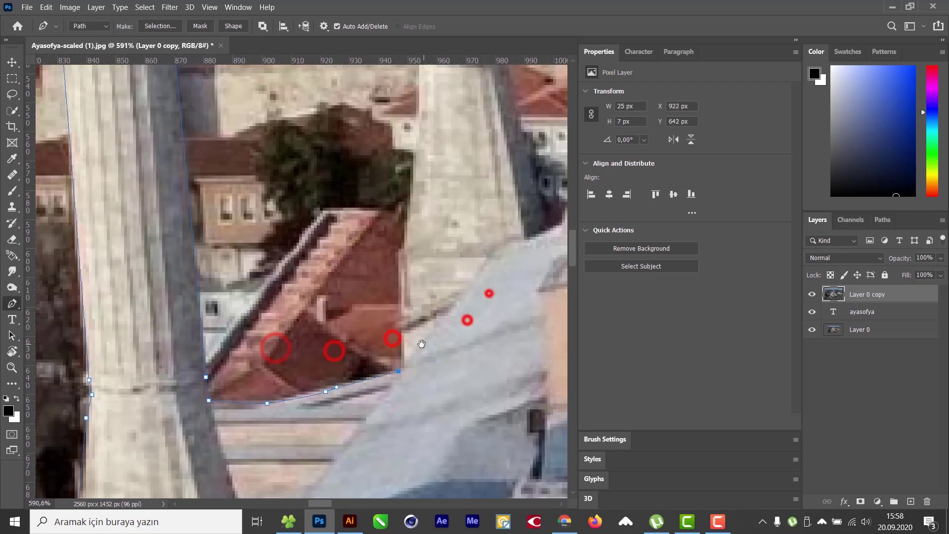
Step: Continue the path up the second minaret's left edge and around the left side of its balcony
{"action": "left_click", "coordinate": [401, 265]}
{"action": "left_click_drag", "start_coordinate": [414, 230], "coordinate": [417, 323]}
{"action": "scroll", "coordinate": [426, 263], "scroll_direction": "up", "scroll_amount": 5}
{"action": "left_click", "coordinate": [420, 267]}
{"action": "left_click", "coordinate": [413, 251]}
{"action": "left_click", "coordinate": [400, 239]}
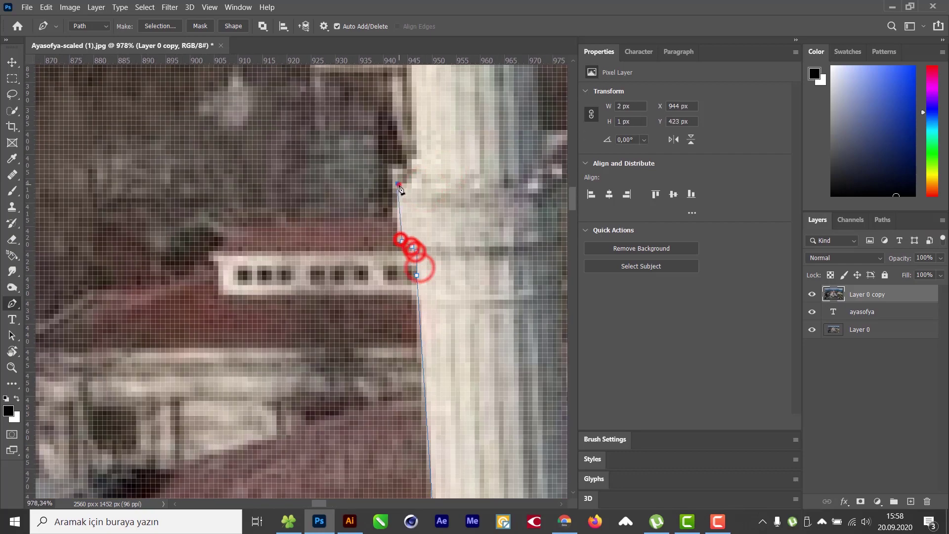
{"action": "left_click", "coordinate": [399, 184]}
{"action": "left_click", "coordinate": [416, 182]}
{"action": "left_click_drag", "start_coordinate": [442, 175], "coordinate": [384, 374]}
Step: Trace the left side of the second minaret's upper shaft and cone, and round its pointed tip
{"action": "left_click", "coordinate": [341, 156]}
{"action": "left_click", "coordinate": [356, 297]}
{"action": "left_click", "coordinate": [377, 167]}
{"action": "left_click_drag", "start_coordinate": [395, 146], "coordinate": [402, 330]}
{"action": "left_click", "coordinate": [387, 320]}
{"action": "left_click", "coordinate": [385, 262]}
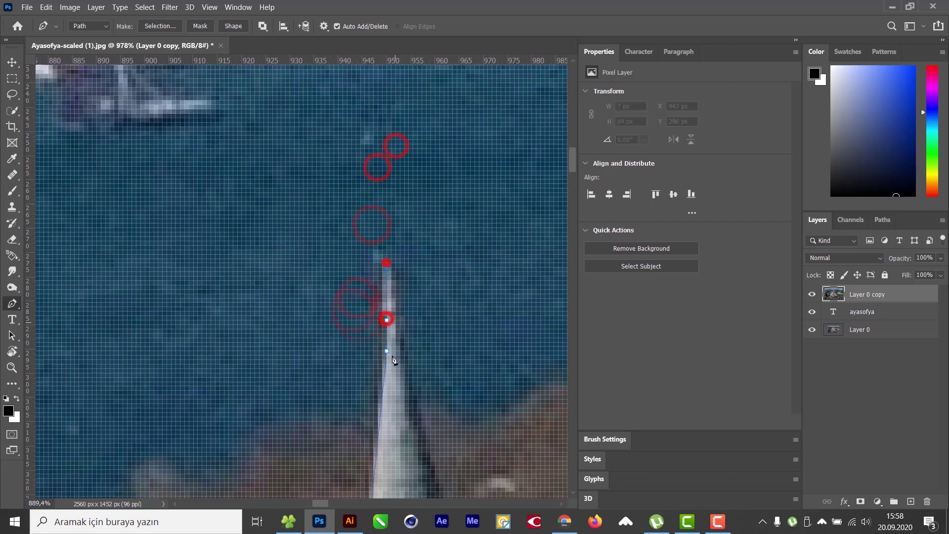
{"action": "left_click", "coordinate": [402, 349]}
Step: Continue the path down the right side of the second minaret's cone and upper shaft to the balcony
{"action": "left_click", "coordinate": [359, 374]}
{"action": "left_click_drag", "start_coordinate": [358, 404], "coordinate": [325, 219]}
{"action": "scroll", "coordinate": [323, 200], "scroll_direction": "up", "scroll_amount": 4}
{"action": "left_click", "coordinate": [323, 198]}
{"action": "scroll", "coordinate": [323, 376], "scroll_direction": "down", "scroll_amount": 3}
{"action": "left_click_drag", "start_coordinate": [324, 417], "coordinate": [320, 302]}
{"action": "scroll", "coordinate": [321, 301], "scroll_direction": "up", "scroll_amount": 3}
{"action": "left_click", "coordinate": [320, 297]}
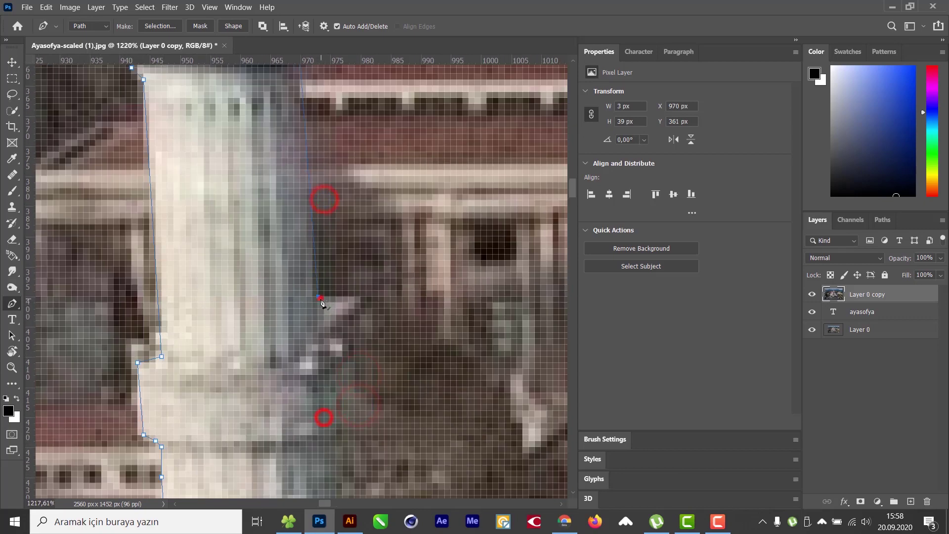
Step: Outline the right side of the second minaret's balcony with the path
{"action": "left_click", "coordinate": [364, 299]}
{"action": "scroll", "coordinate": [353, 304], "scroll_direction": "down", "scroll_amount": 3}
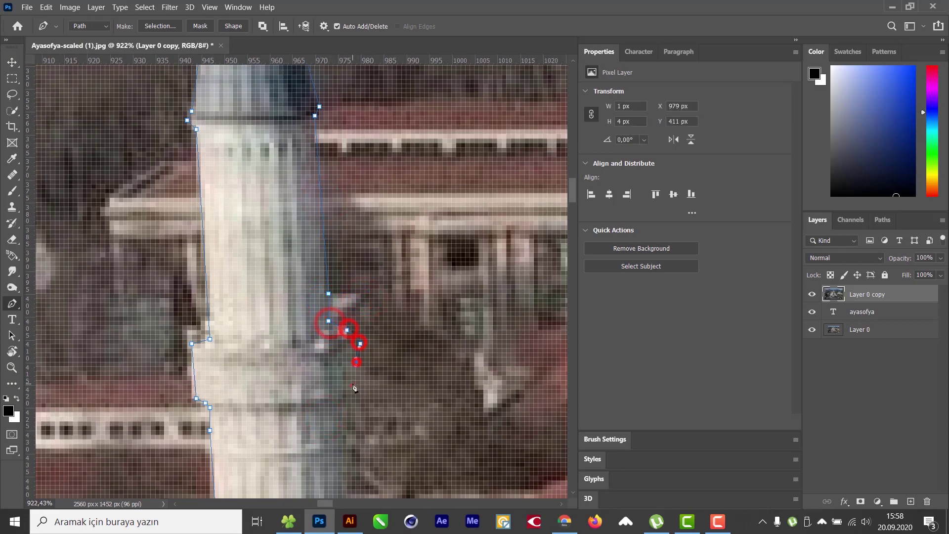
{"action": "left_click", "coordinate": [352, 384]}
{"action": "scroll", "coordinate": [349, 396], "scroll_direction": "down", "scroll_amount": 4}
{"action": "left_click_drag", "start_coordinate": [345, 396], "coordinate": [360, 334]}
Step: Extend the path down the right edge of the second minaret's lower shaft to the roof at its base
{"action": "scroll", "coordinate": [322, 385], "scroll_direction": "down", "scroll_amount": 5}
{"action": "scroll", "coordinate": [314, 421], "scroll_direction": "up", "scroll_amount": 6}
{"action": "left_click", "coordinate": [285, 309]}
{"action": "left_click_drag", "start_coordinate": [283, 314], "coordinate": [286, 318]}
{"action": "left_click_drag", "start_coordinate": [298, 413], "coordinate": [286, 298]}
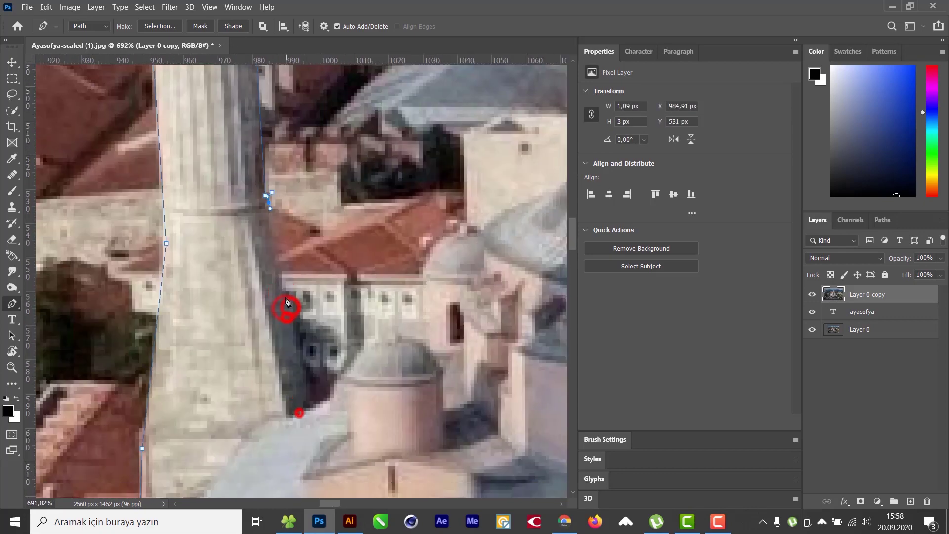
Step: Trace the path over the small turret dome beside the second minaret and up the neighbouring turret's wall
{"action": "left_click", "coordinate": [327, 396]}
{"action": "left_click", "coordinate": [341, 383]}
{"action": "left_click", "coordinate": [354, 358]}
{"action": "scroll", "coordinate": [396, 337], "scroll_direction": "down", "scroll_amount": 4}
{"action": "scroll", "coordinate": [391, 341], "scroll_direction": "up", "scroll_amount": 7}
{"action": "left_click", "coordinate": [355, 344]}
{"action": "left_click", "coordinate": [359, 253]}
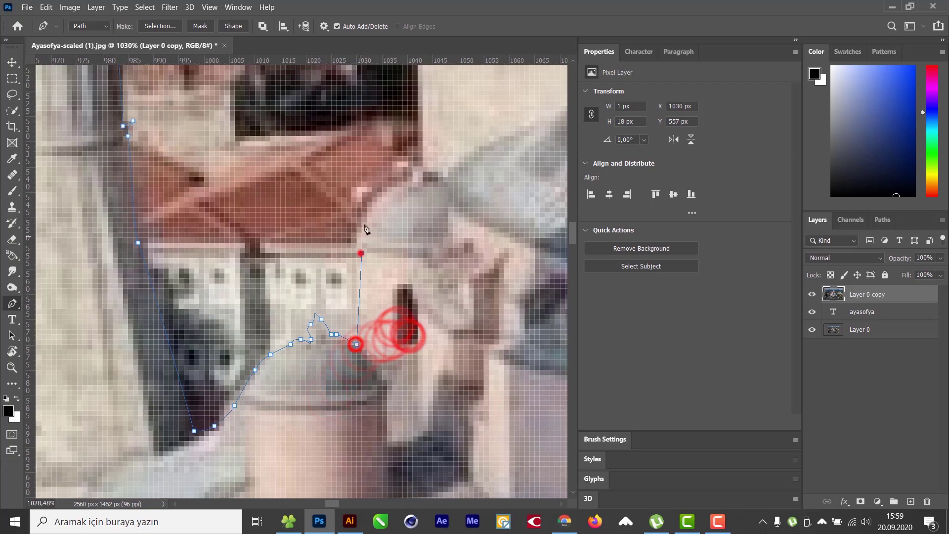
Step: Continue the path over the second turret dome and onto the curved half-dome roof behind it
{"action": "left_click", "coordinate": [404, 183]}
{"action": "left_click", "coordinate": [412, 183]}
{"action": "scroll", "coordinate": [413, 190], "scroll_direction": "down", "scroll_amount": 2}
{"action": "left_click_drag", "start_coordinate": [410, 197], "coordinate": [255, 292]}
{"action": "left_click", "coordinate": [275, 279]}
{"action": "left_click", "coordinate": [288, 271]}
{"action": "left_click", "coordinate": [294, 268]}
{"action": "left_click_drag", "start_coordinate": [364, 260], "coordinate": [181, 301]}
{"action": "left_click", "coordinate": [198, 263]}
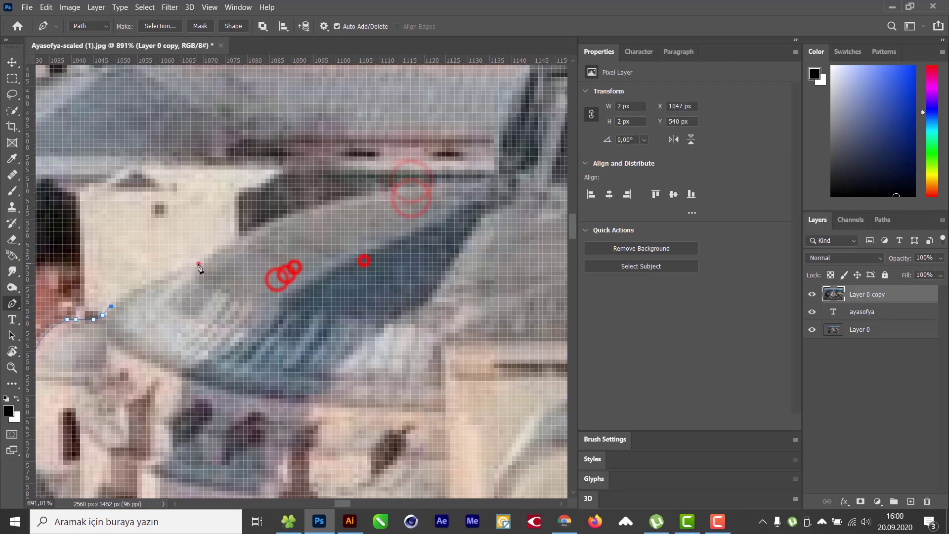
Step: Curve the path along the half-dome roof's upper edge to the left side of the main dome's drum
{"action": "left_click_drag", "start_coordinate": [275, 247], "coordinate": [237, 332]}
{"action": "left_click", "coordinate": [447, 261]}
{"action": "left_click_drag", "start_coordinate": [312, 297], "coordinate": [308, 278]}
{"action": "scroll", "coordinate": [326, 294], "scroll_direction": "down", "scroll_amount": 5}
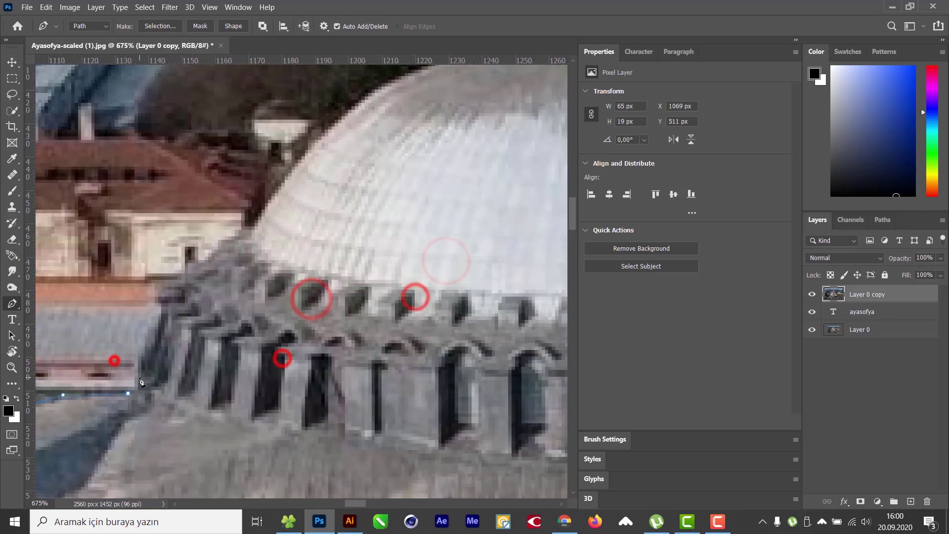
Step: Trace the path up the left edge of the main dome's windowed drum to the start of the dome surface
{"action": "left_click", "coordinate": [139, 376]}
{"action": "left_click", "coordinate": [138, 357]}
{"action": "left_click", "coordinate": [150, 330]}
{"action": "left_click", "coordinate": [162, 311]}
{"action": "left_click", "coordinate": [159, 305]}
{"action": "left_click", "coordinate": [188, 274]}
{"action": "left_click", "coordinate": [215, 247]}
{"action": "left_click", "coordinate": [239, 231]}
{"action": "left_click", "coordinate": [245, 234]}
{"action": "left_click_drag", "start_coordinate": [288, 211], "coordinate": [175, 367]}
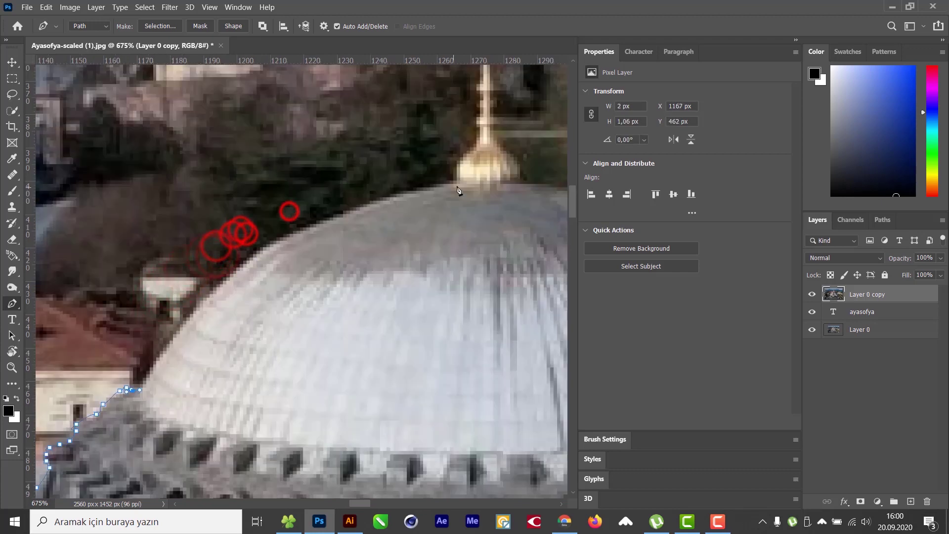
Step: Curve the path over the main dome's left side and outline the left side of the golden finial's base
{"action": "left_click", "coordinate": [456, 181]}
{"action": "mouse_move", "coordinate": [319, 270]}
{"action": "left_mouse_down"}
{"action": "mouse_move", "coordinate": [286, 242]}
{"action": "mouse_move", "coordinate": [269, 247]}
{"action": "left_mouse_up"}
{"action": "left_click_drag", "start_coordinate": [512, 227], "coordinate": [275, 362]}
{"action": "left_click", "coordinate": [219, 302]}
{"action": "left_click", "coordinate": [236, 286]}
{"action": "left_click", "coordinate": [248, 274]}
{"action": "scroll", "coordinate": [237, 280], "scroll_direction": "up", "scroll_amount": 5}
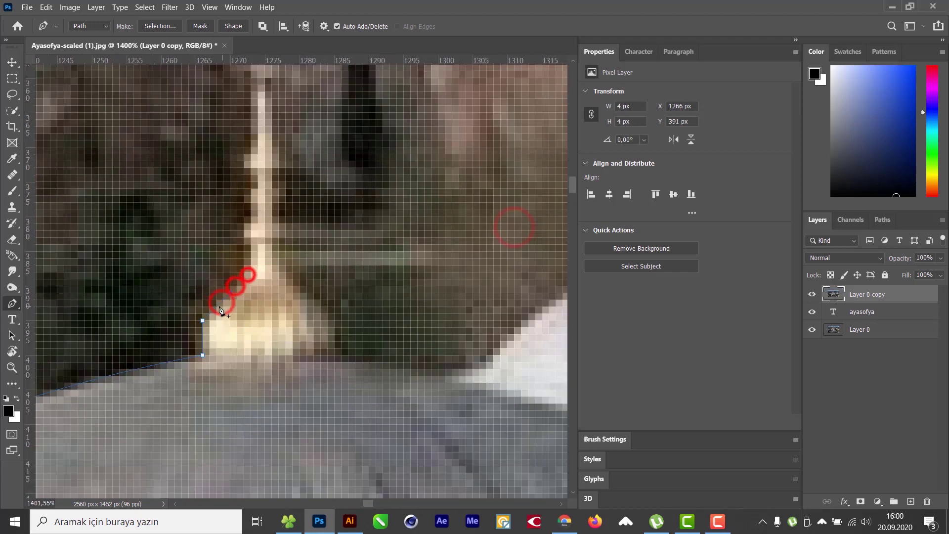
Step: Trace the path up the left side of the main dome's golden finial to its tip
{"action": "left_click_drag", "start_coordinate": [272, 272], "coordinate": [284, 334]}
{"action": "left_click", "coordinate": [264, 347]}
{"action": "left_click", "coordinate": [266, 313]}
{"action": "left_click", "coordinate": [265, 306]}
{"action": "left_click", "coordinate": [265, 299]}
{"action": "left_click", "coordinate": [260, 292]}
{"action": "left_click", "coordinate": [266, 279]}
{"action": "left_click", "coordinate": [272, 265]}
{"action": "left_click", "coordinate": [266, 244]}
{"action": "left_click", "coordinate": [265, 237]}
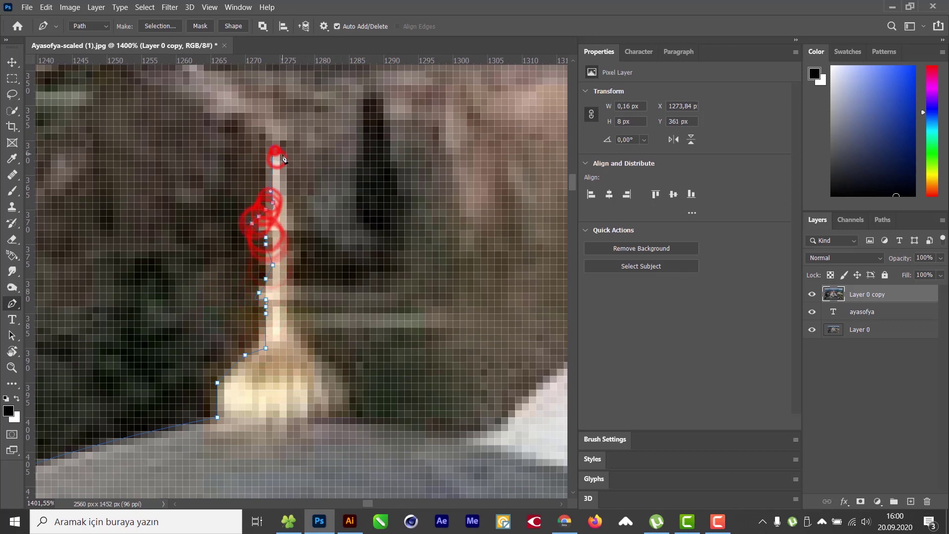
Step: Continue the path from the finial's tip down the right side of its narrow stem
{"action": "left_click", "coordinate": [294, 210]}
{"action": "left_click", "coordinate": [293, 223]}
{"action": "left_click", "coordinate": [286, 244]}
{"action": "left_click", "coordinate": [293, 258]}
{"action": "left_click", "coordinate": [287, 272]}
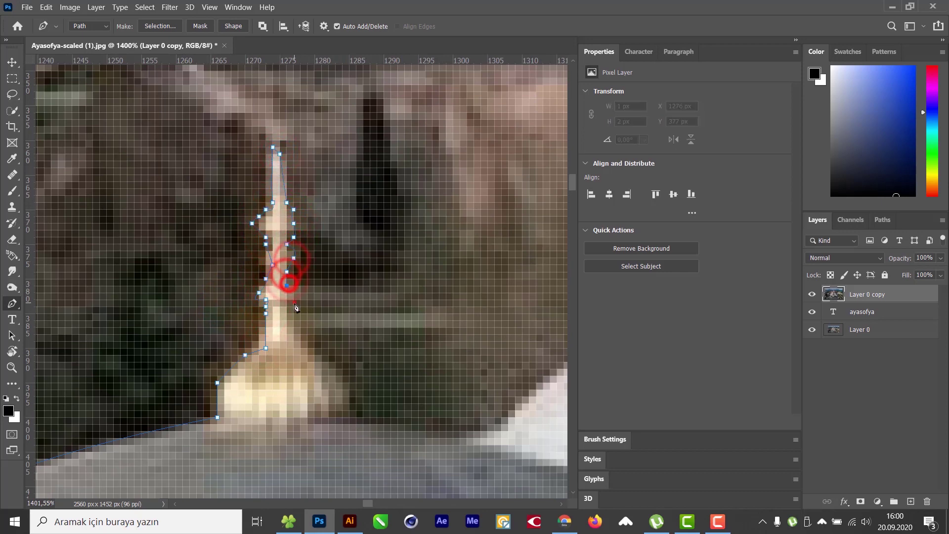
{"action": "left_click", "coordinate": [287, 285]}
{"action": "left_click", "coordinate": [293, 299]}
{"action": "left_click", "coordinate": [292, 325]}
{"action": "left_click", "coordinate": [296, 333]}
Step: Outline the right side of the finial's bulb down to the dome and fit the path to its curve
{"action": "left_click", "coordinate": [349, 419]}
{"action": "left_click", "coordinate": [322, 377]}
{"action": "scroll", "coordinate": [307, 389], "scroll_direction": "down", "scroll_amount": 3}
{"action": "scroll", "coordinate": [322, 398], "scroll_direction": "up", "scroll_amount": 3}
{"action": "left_click_drag", "start_coordinate": [322, 398], "coordinate": [234, 337]}
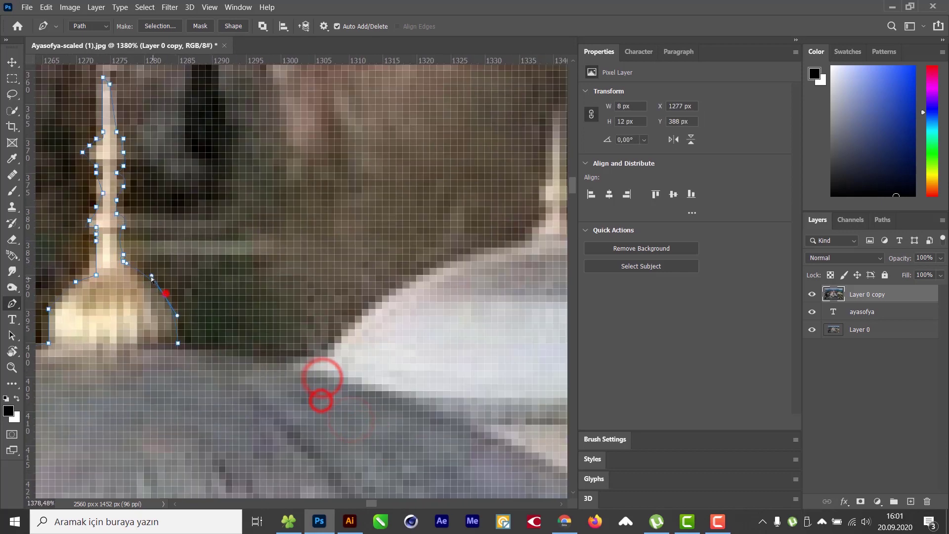
{"action": "left_click", "coordinate": [145, 277]}
{"action": "scroll", "coordinate": [145, 277], "scroll_direction": "down", "scroll_amount": 3}
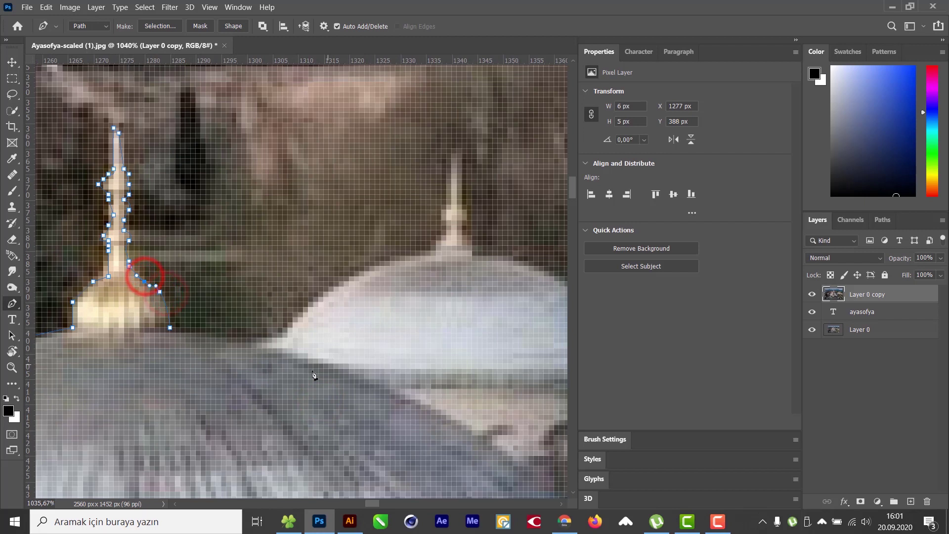
Step: Trace the path up the small dome's left curve and around the tip of its finial
{"action": "left_click", "coordinate": [431, 252]}
{"action": "left_click_drag", "start_coordinate": [451, 277], "coordinate": [298, 336]}
{"action": "left_click", "coordinate": [287, 302]}
{"action": "left_click", "coordinate": [292, 294]}
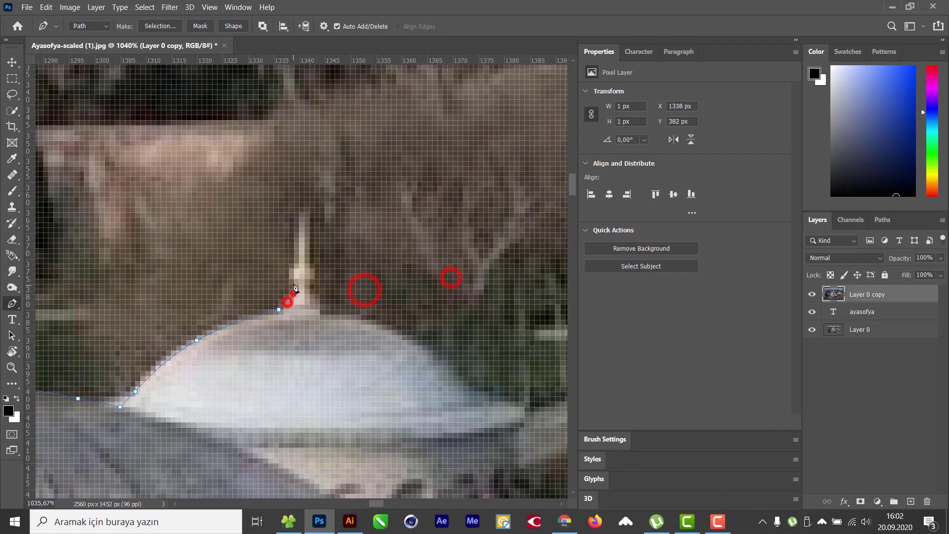
{"action": "left_click", "coordinate": [304, 216]}
{"action": "left_click", "coordinate": [316, 258], "text": "ctrl"}
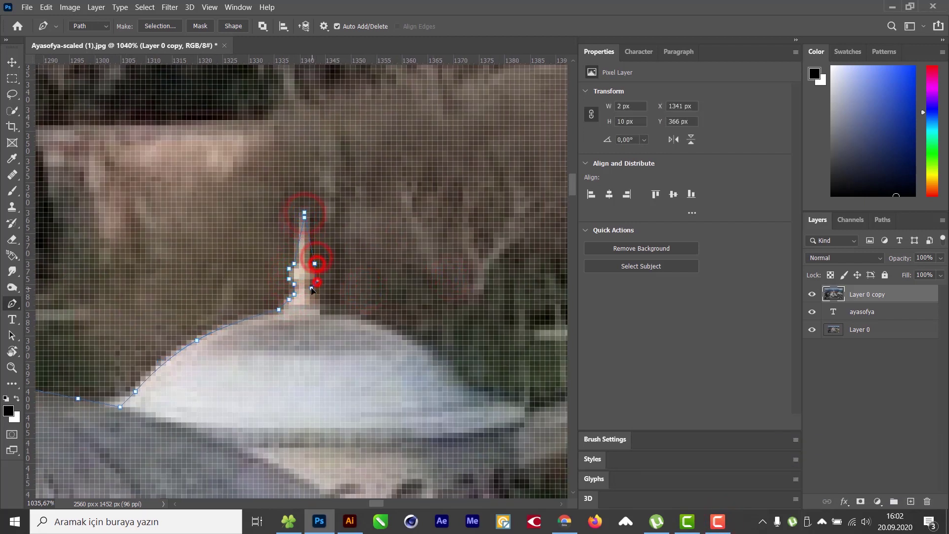
Step: Continue the path over the small dome's right side and down the wall beneath it to the white stepped roof
{"action": "mouse_move", "coordinate": [421, 365]}
{"action": "left_mouse_down"}
{"action": "mouse_move", "coordinate": [364, 340]}
{"action": "mouse_move", "coordinate": [208, 305]}
{"action": "left_mouse_up"}
{"action": "left_click", "coordinate": [355, 352]}
{"action": "left_click", "coordinate": [218, 273]}
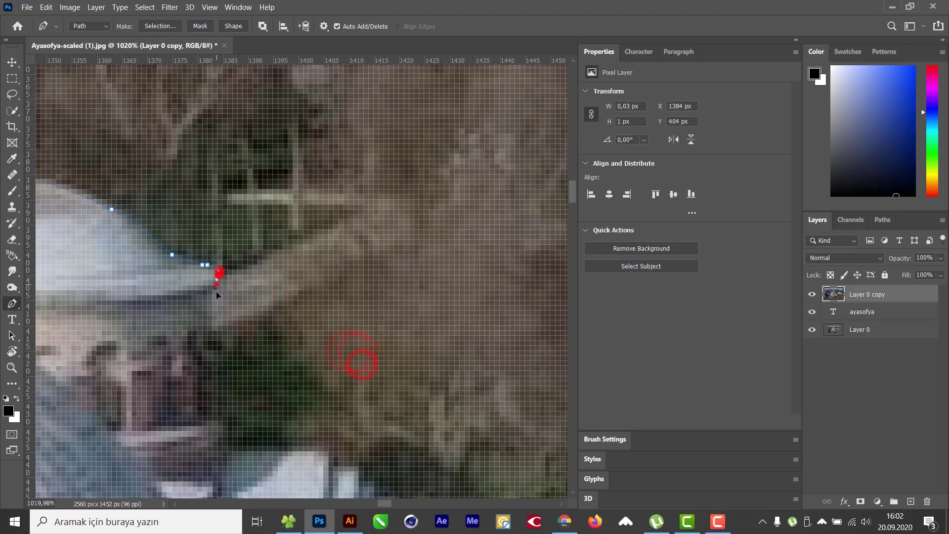
{"action": "left_click", "coordinate": [209, 294]}
{"action": "left_click", "coordinate": [215, 408]}
{"action": "left_click", "coordinate": [225, 412]}
{"action": "left_click", "coordinate": [231, 429]}
{"action": "left_click_drag", "start_coordinate": [233, 456], "coordinate": [228, 269]}
{"action": "scroll", "coordinate": [228, 269], "scroll_direction": "up", "scroll_amount": 1}
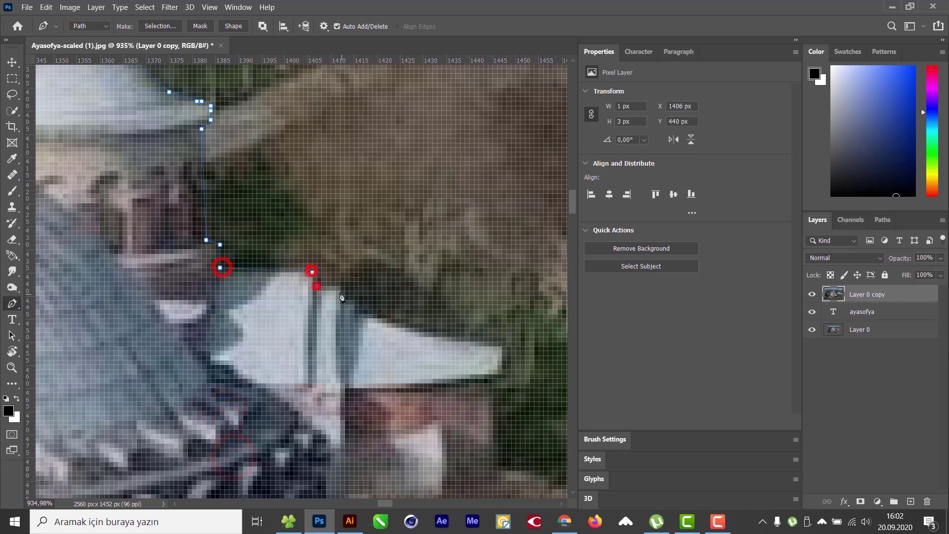
Step: Outline the stepped white roof's upper edge to its far end and around its corner
{"action": "left_click", "coordinate": [340, 291]}
{"action": "left_click", "coordinate": [345, 304]}
{"action": "left_click", "coordinate": [358, 305]}
{"action": "left_click", "coordinate": [358, 313]}
{"action": "left_click", "coordinate": [501, 346]}
{"action": "left_click_drag", "start_coordinate": [424, 329], "coordinate": [414, 333]}
{"action": "left_click_drag", "start_coordinate": [508, 413], "coordinate": [373, 244]}
{"action": "left_click", "coordinate": [367, 207]}
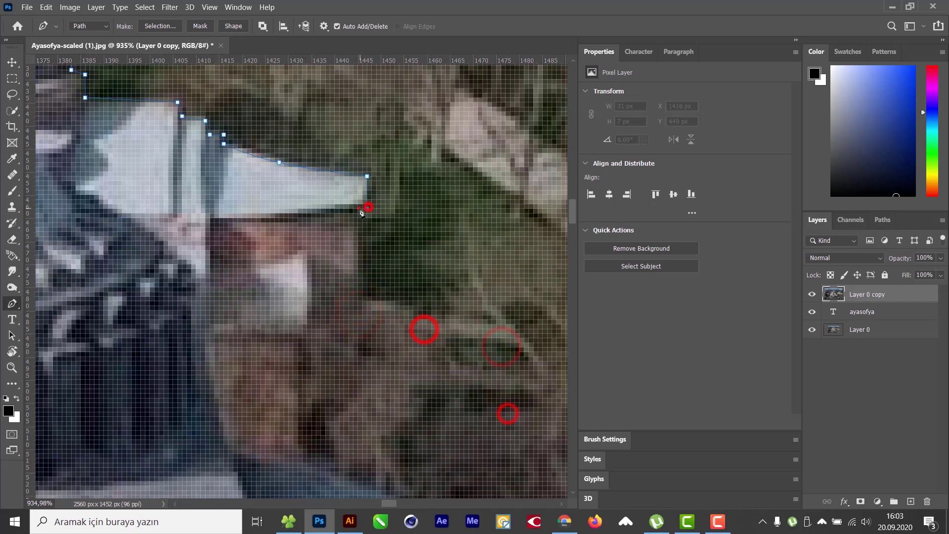
{"action": "left_click", "coordinate": [359, 208]}
Step: Extend the path down the wall below the white roof and along the blue roof's edge toward the red-roofed houses
{"action": "left_click", "coordinate": [365, 296]}
{"action": "scroll", "coordinate": [365, 296], "scroll_direction": "down", "scroll_amount": 6}
{"action": "scroll", "coordinate": [475, 361], "scroll_direction": "up", "scroll_amount": 4}
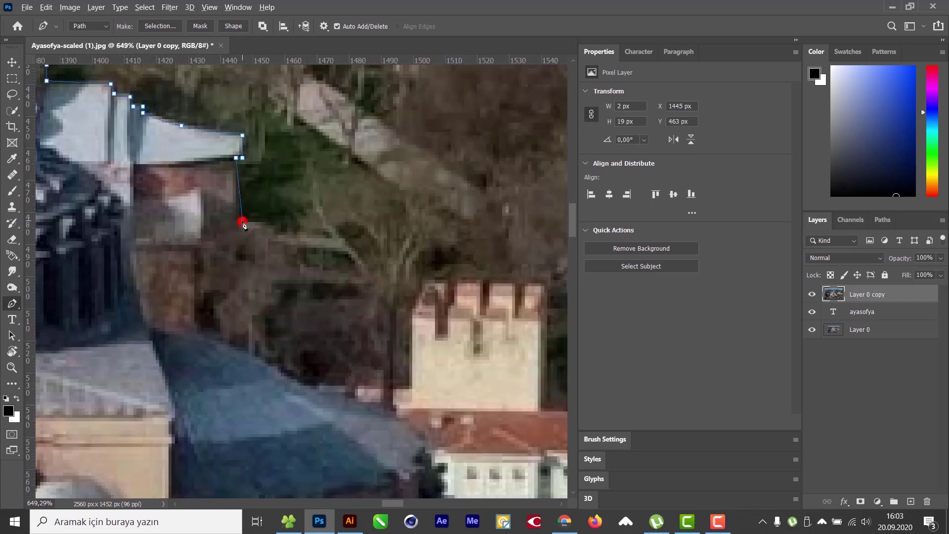
{"action": "left_click", "coordinate": [407, 416]}
{"action": "left_click_drag", "start_coordinate": [474, 413], "coordinate": [168, 342]}
{"action": "left_click", "coordinate": [256, 341]}
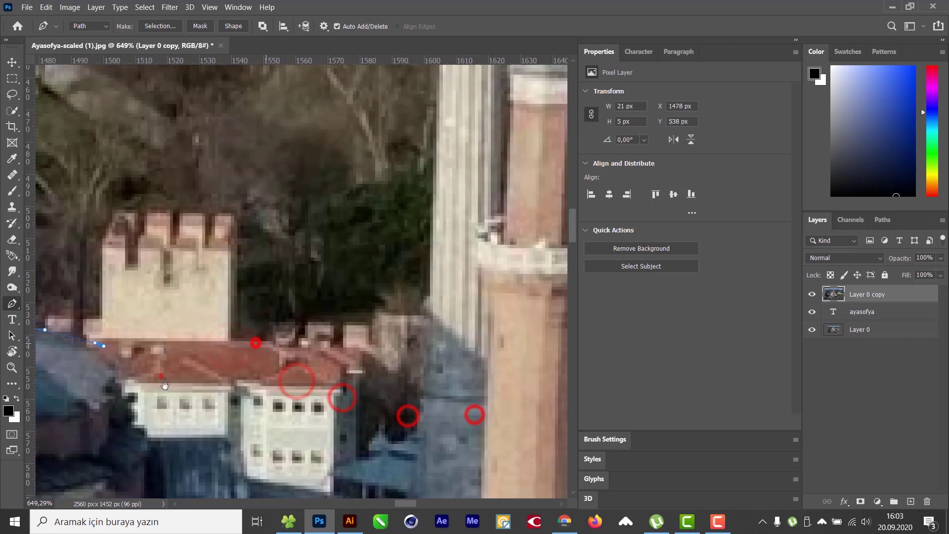
Step: Trace the mosque's roof edge past the dark bushes and beneath the white houses
{"action": "left_click_drag", "start_coordinate": [161, 376], "coordinate": [355, 229]}
{"action": "left_click", "coordinate": [291, 206]}
{"action": "left_click", "coordinate": [314, 229]}
{"action": "left_click", "coordinate": [318, 241]}
{"action": "left_click", "coordinate": [327, 251]}
Step: Curve the path along the rounded grey roof below the white houses and around its outer end
{"action": "left_click_drag", "start_coordinate": [277, 242], "coordinate": [276, 266]}
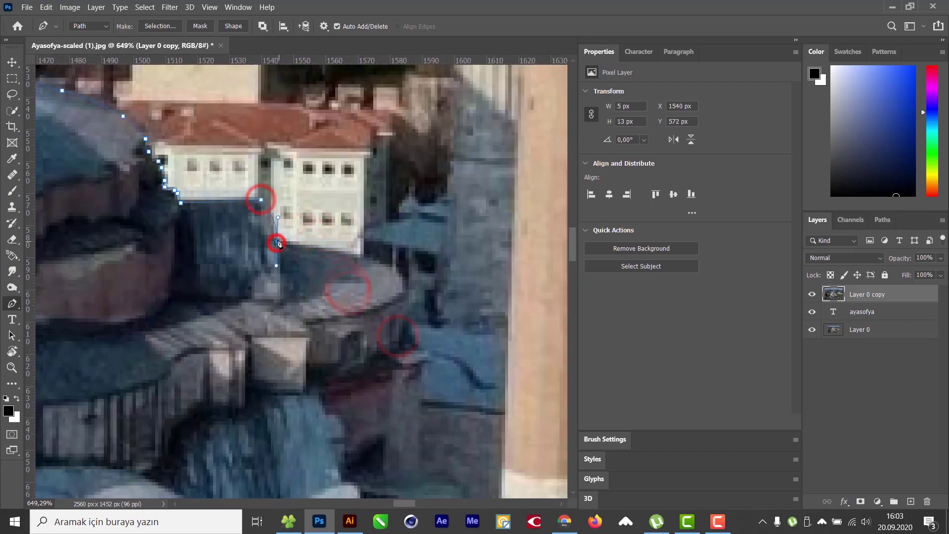
{"action": "left_click", "coordinate": [402, 280], "text": "alt"}
{"action": "scroll", "coordinate": [396, 317], "scroll_direction": "down", "scroll_amount": 6}
{"action": "left_click_drag", "start_coordinate": [392, 346], "coordinate": [210, 281]}
{"action": "scroll", "coordinate": [208, 281], "scroll_direction": "up", "scroll_amount": 4}
{"action": "left_click", "coordinate": [207, 292]}
{"action": "left_click", "coordinate": [225, 301]}
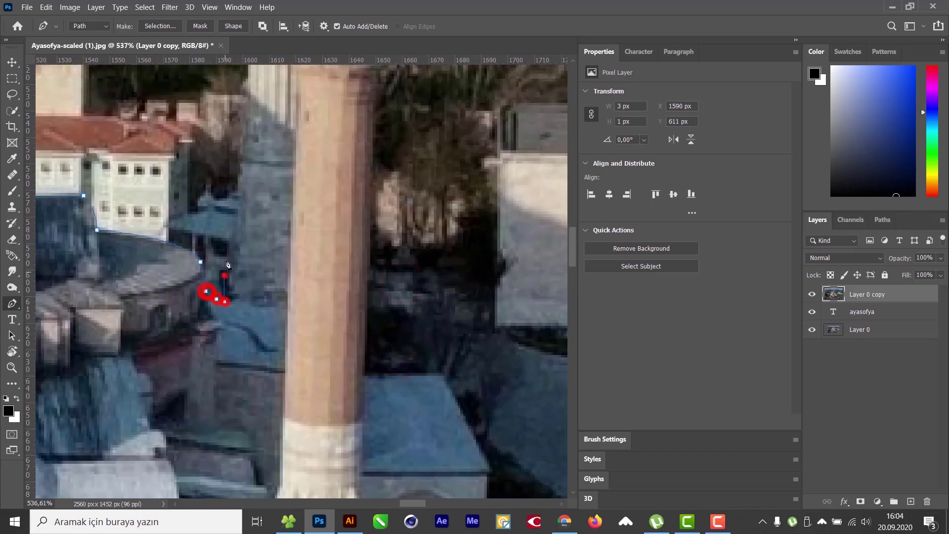
Step: Trace the path up the pale minaret's left side and around the left half of its balcony
{"action": "left_click", "coordinate": [255, 225]}
{"action": "left_click_drag", "start_coordinate": [268, 192], "coordinate": [285, 442]}
{"action": "left_click", "coordinate": [306, 238]}
{"action": "left_click", "coordinate": [295, 220]}
{"action": "left_click_drag", "start_coordinate": [326, 161], "coordinate": [333, 252]}
{"action": "scroll", "coordinate": [319, 299], "scroll_direction": "up", "scroll_amount": 3}
{"action": "left_click", "coordinate": [328, 291]}
{"action": "left_click_drag", "start_coordinate": [340, 185], "coordinate": [341, 289]}
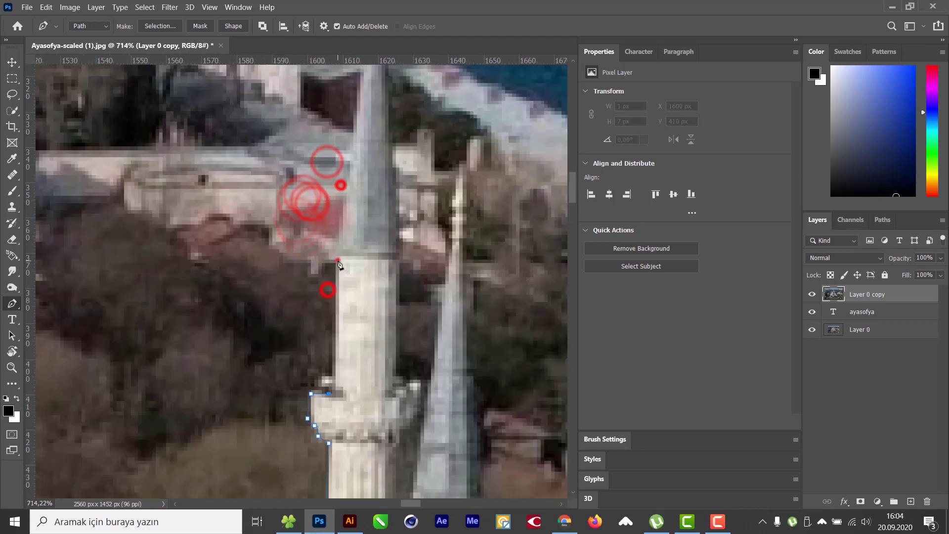
Step: Extend the path from the pale minaret's upper shaft up its spire and around the tip
{"action": "left_click", "coordinate": [338, 260]}
{"action": "left_click_drag", "start_coordinate": [351, 224], "coordinate": [351, 385]}
{"action": "left_click", "coordinate": [374, 173]}
{"action": "scroll", "coordinate": [367, 226], "scroll_direction": "up", "scroll_amount": 3}
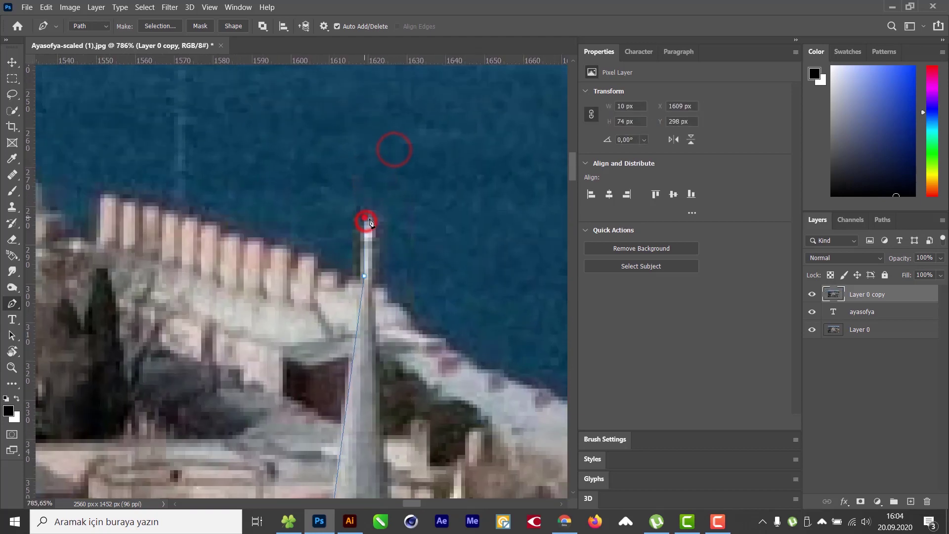
{"action": "left_click", "coordinate": [369, 215]}
{"action": "left_click", "coordinate": [373, 275]}
Step: Trace the right side of the pale minaret's spire and upper shaft down to the balcony
{"action": "left_click_drag", "start_coordinate": [375, 307], "coordinate": [354, 152]}
{"action": "left_click", "coordinate": [370, 408]}
{"action": "left_click_drag", "start_coordinate": [370, 425], "coordinate": [362, 233]}
{"action": "left_click", "coordinate": [362, 216]}
{"action": "left_click_drag", "start_coordinate": [364, 322], "coordinate": [362, 265]}
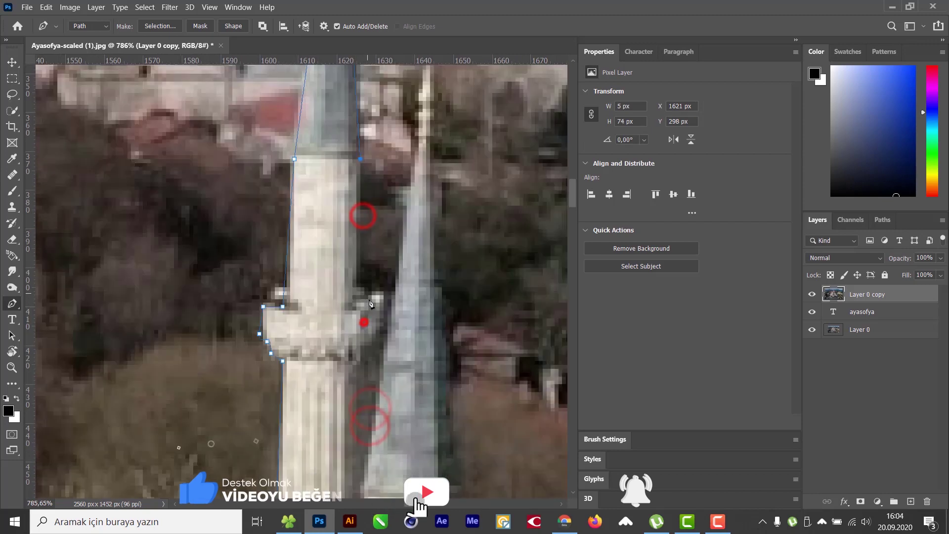
{"action": "left_click", "coordinate": [361, 291]}
Step: Outline the right half of the pale minaret's balcony back to the lower shaft
{"action": "left_click", "coordinate": [368, 298]}
{"action": "left_click", "coordinate": [383, 295]}
{"action": "left_click", "coordinate": [375, 333]}
{"action": "left_click", "coordinate": [364, 349]}
{"action": "left_click", "coordinate": [361, 354]}
{"action": "left_click", "coordinate": [356, 368]}
{"action": "left_click_drag", "start_coordinate": [360, 381], "coordinate": [337, 249]}
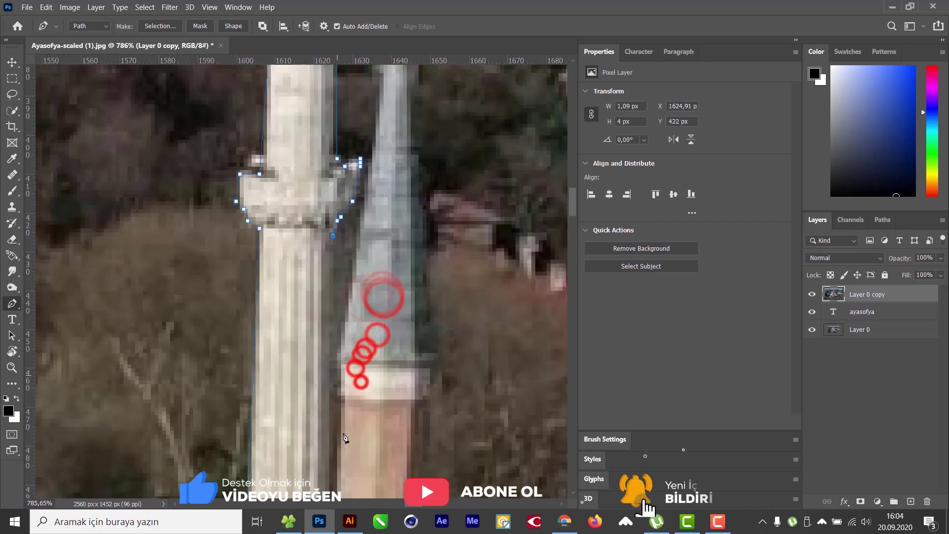
Step: Continue the path down the pale minaret's right side and back up the brick minaret's left side to its cone
{"action": "left_click_drag", "start_coordinate": [336, 416], "coordinate": [324, 265]}
{"action": "left_click", "coordinate": [314, 378]}
{"action": "left_click_drag", "start_coordinate": [304, 227], "coordinate": [301, 343]}
{"action": "scroll", "coordinate": [301, 341], "scroll_direction": "up", "scroll_amount": 3}
{"action": "scroll", "coordinate": [312, 237], "scroll_direction": "down", "scroll_amount": 6}
{"action": "mouse_move", "coordinate": [317, 153]}
{"action": "left_mouse_down"}
{"action": "mouse_move", "coordinate": [312, 190]}
{"action": "mouse_move", "coordinate": [350, 396]}
{"action": "left_mouse_up"}
{"action": "scroll", "coordinate": [321, 409], "scroll_direction": "up", "scroll_amount": 4}
{"action": "left_click", "coordinate": [309, 431]}
{"action": "left_click", "coordinate": [319, 281]}
{"action": "left_click", "coordinate": [318, 241]}
Step: Trace the left side of the brick minaret's cone and finial up to the tip
{"action": "left_click_drag", "start_coordinate": [390, 147], "coordinate": [386, 221]}
{"action": "left_click", "coordinate": [372, 197]}
{"action": "left_click_drag", "start_coordinate": [406, 182], "coordinate": [403, 239]}
{"action": "scroll", "coordinate": [403, 240], "scroll_direction": "down", "scroll_amount": 1}
{"action": "left_click", "coordinate": [371, 239]}
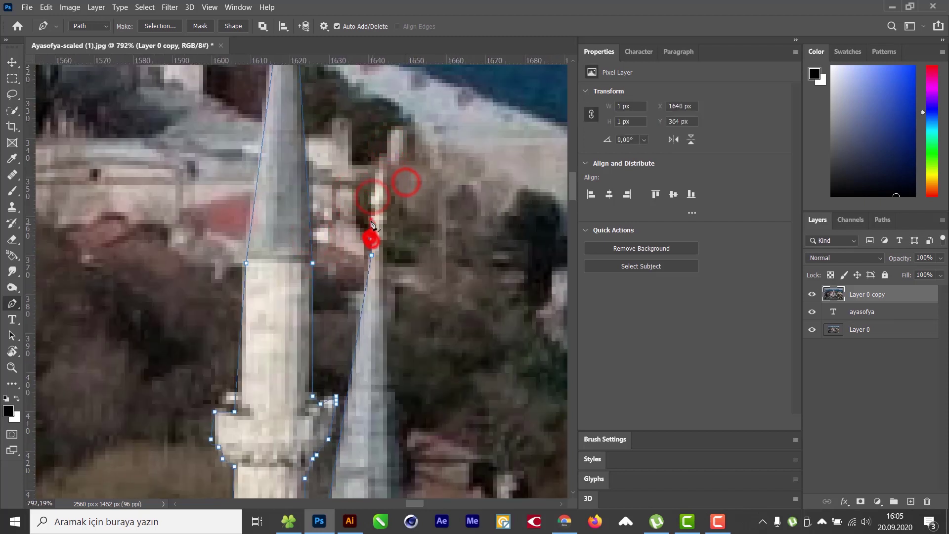
{"action": "left_click", "coordinate": [371, 220]}
{"action": "left_click", "coordinate": [371, 205]}
{"action": "left_click", "coordinate": [378, 180]}
{"action": "left_click", "coordinate": [383, 158]}
Step: Trace the right side of the brick minaret's finial, cone and white collar down toward the balcony
{"action": "left_click", "coordinate": [386, 193]}
{"action": "left_click", "coordinate": [386, 216]}
{"action": "left_click", "coordinate": [387, 239]}
{"action": "mouse_move", "coordinate": [368, 400]}
{"action": "left_mouse_down"}
{"action": "mouse_move", "coordinate": [334, 203]}
{"action": "mouse_move", "coordinate": [382, 322]}
{"action": "left_mouse_up"}
{"action": "left_click", "coordinate": [381, 323]}
{"action": "left_click_drag", "start_coordinate": [377, 373], "coordinate": [398, 282]}
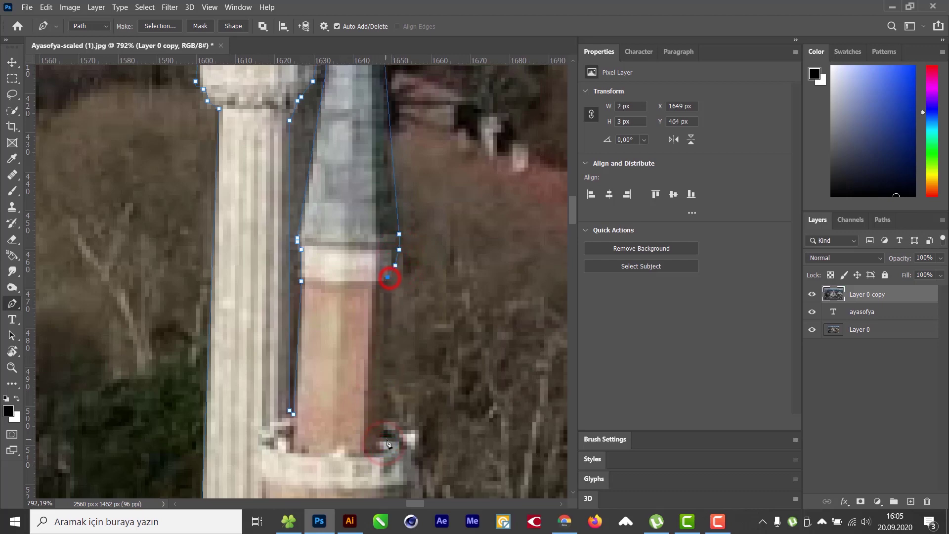
{"action": "left_click", "coordinate": [385, 420]}
Step: Outline the right half of the brick minaret's balcony down to the lower shaft
{"action": "left_click_drag", "start_coordinate": [407, 419], "coordinate": [390, 277]}
{"action": "left_click", "coordinate": [390, 279]}
{"action": "left_click", "coordinate": [401, 285]}
{"action": "left_click", "coordinate": [405, 294]}
{"action": "left_click", "coordinate": [402, 310]}
{"action": "left_click", "coordinate": [390, 352]}
{"action": "left_click_drag", "start_coordinate": [356, 382], "coordinate": [325, 140]}
Step: Extend the path down the brick minaret to the blue roof and around that building's right side
{"action": "left_click", "coordinate": [305, 209]}
{"action": "left_click", "coordinate": [385, 208]}
{"action": "left_click", "coordinate": [433, 305]}
{"action": "left_click", "coordinate": [431, 313]}
{"action": "left_click_drag", "start_coordinate": [423, 359], "coordinate": [380, 215]}
{"action": "left_click", "coordinate": [395, 291]}
{"action": "left_click", "coordinate": [372, 296]}
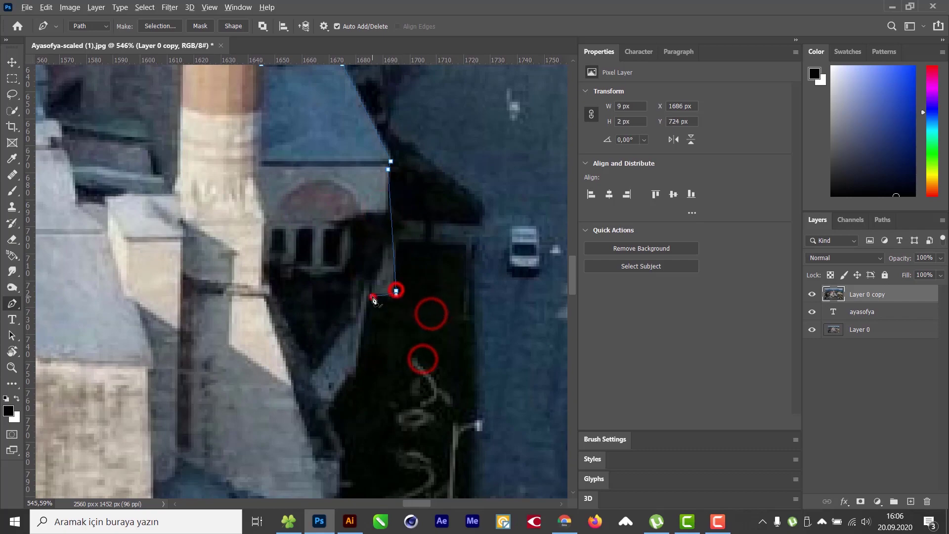
Step: Trace the mosque's outer right wall down to the front domed building
{"action": "scroll", "coordinate": [372, 297], "scroll_direction": "down", "scroll_amount": 6}
{"action": "scroll", "coordinate": [374, 296], "scroll_direction": "up", "scroll_amount": 4}
{"action": "left_click", "coordinate": [374, 347]}
{"action": "left_click", "coordinate": [370, 370]}
{"action": "left_click_drag", "start_coordinate": [377, 390], "coordinate": [351, 222]}
{"action": "left_click", "coordinate": [357, 247]}
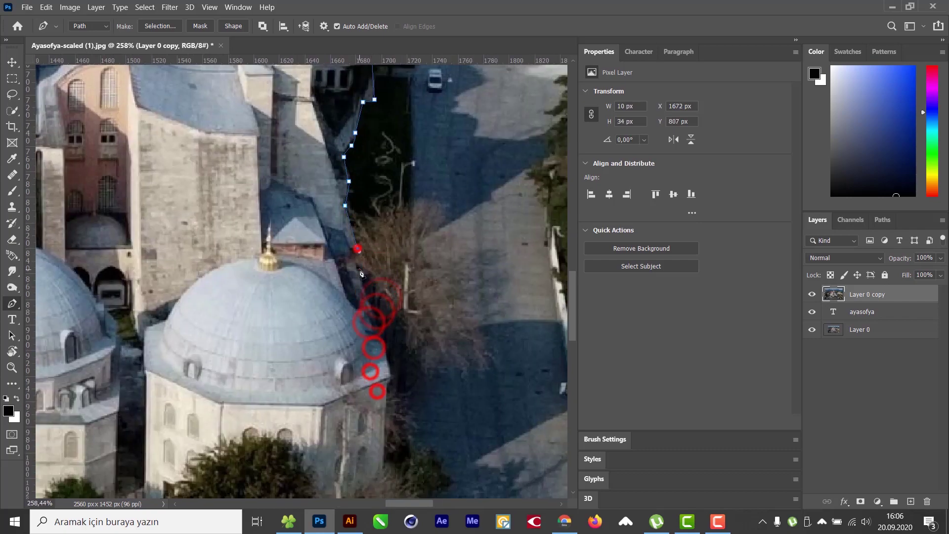
{"action": "left_click", "coordinate": [355, 263]}
Step: Continue the path down the right side of the front domed building toward the plaza
{"action": "scroll", "coordinate": [365, 362], "scroll_direction": "down", "scroll_amount": 1}
{"action": "left_click", "coordinate": [402, 226]}
{"action": "left_click", "coordinate": [417, 287]}
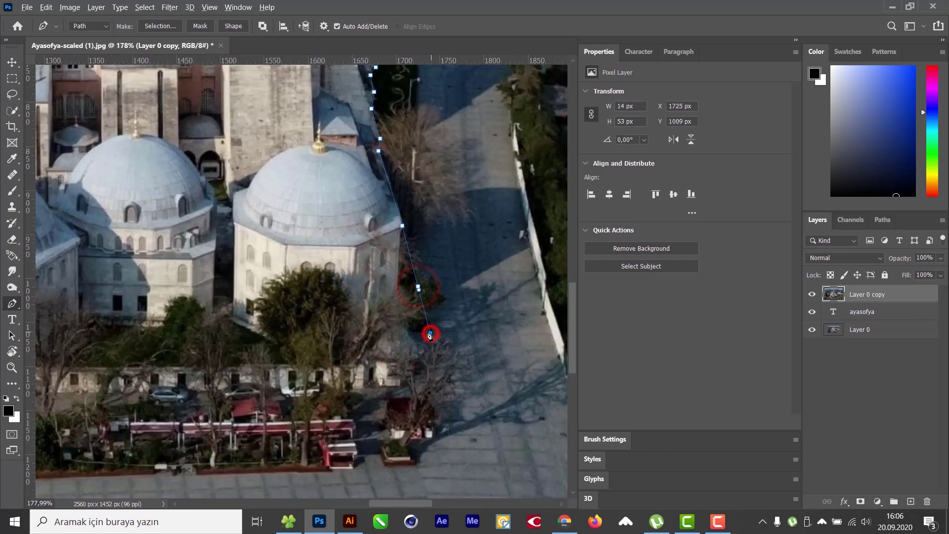
Step: Run the path across the plaza in front of the mosque and close it along the building's left side
{"action": "scroll", "coordinate": [428, 336], "scroll_direction": "down", "scroll_amount": 3}
{"action": "left_click_drag", "start_coordinate": [280, 407], "coordinate": [448, 388]}
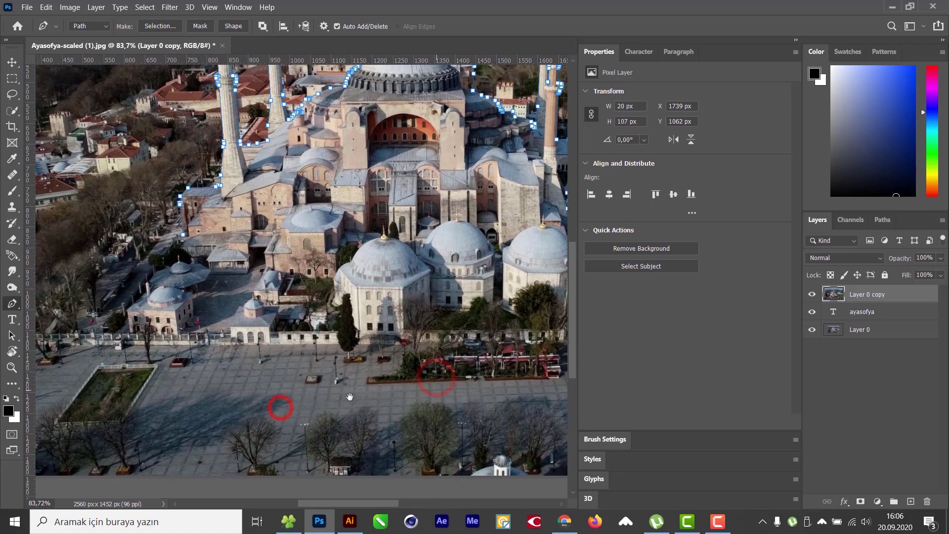
{"action": "left_click_drag", "start_coordinate": [131, 380], "coordinate": [239, 396]}
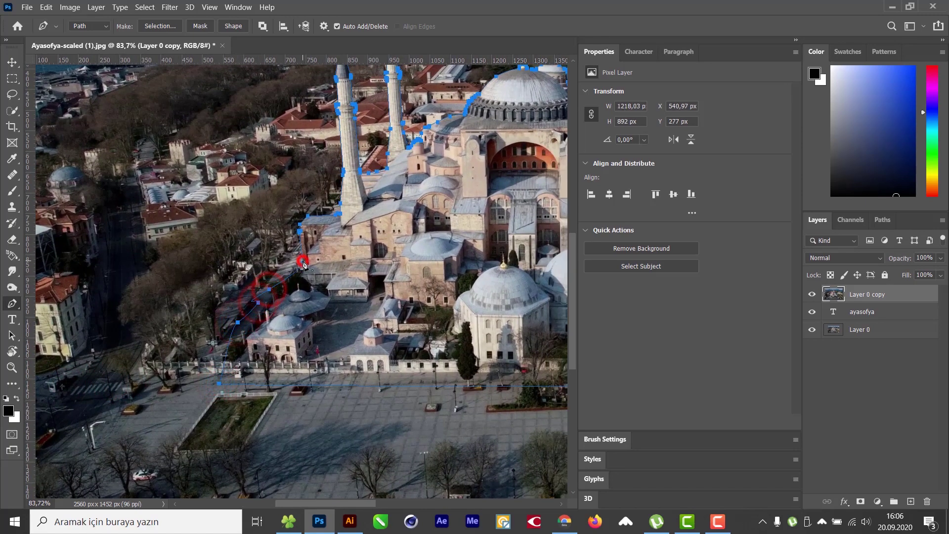
{"action": "scroll", "coordinate": [299, 290], "scroll_direction": "down", "scroll_amount": 4}
{"action": "scroll", "coordinate": [299, 290], "scroll_direction": "up", "scroll_amount": 1}
Step: Convert the path to a new selection with feather radius 0 and put the selected mosque on a new layer
{"action": "right_click", "coordinate": [313, 237]}
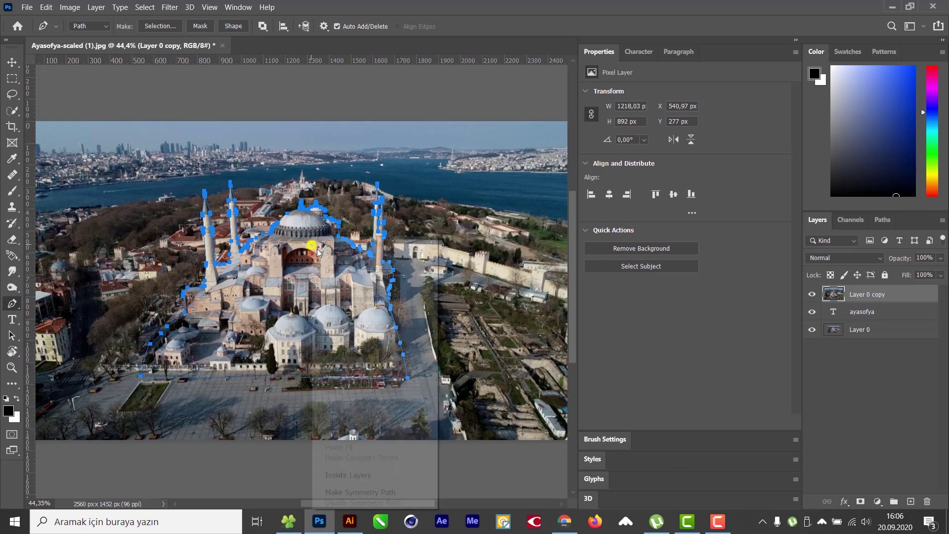
{"action": "left_click", "coordinate": [360, 290]}
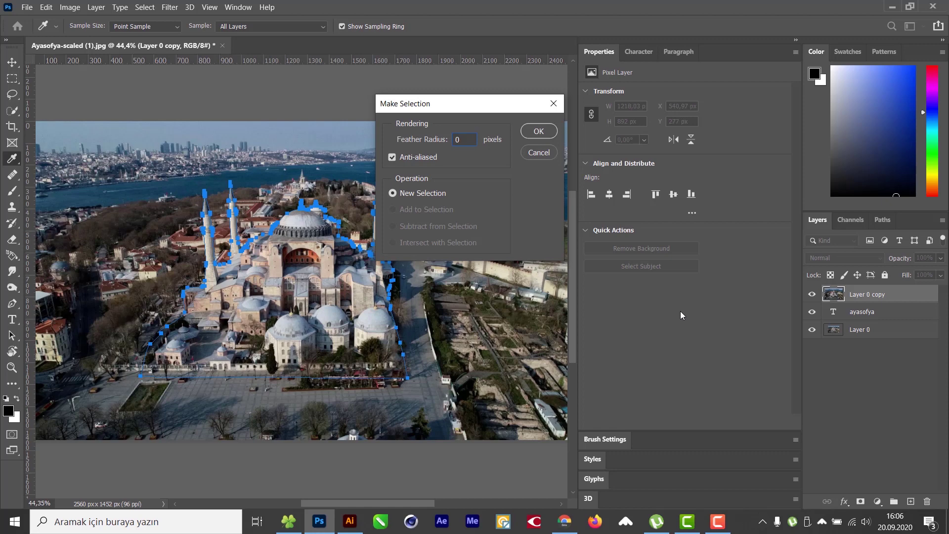
{"action": "key", "text": "Return"}
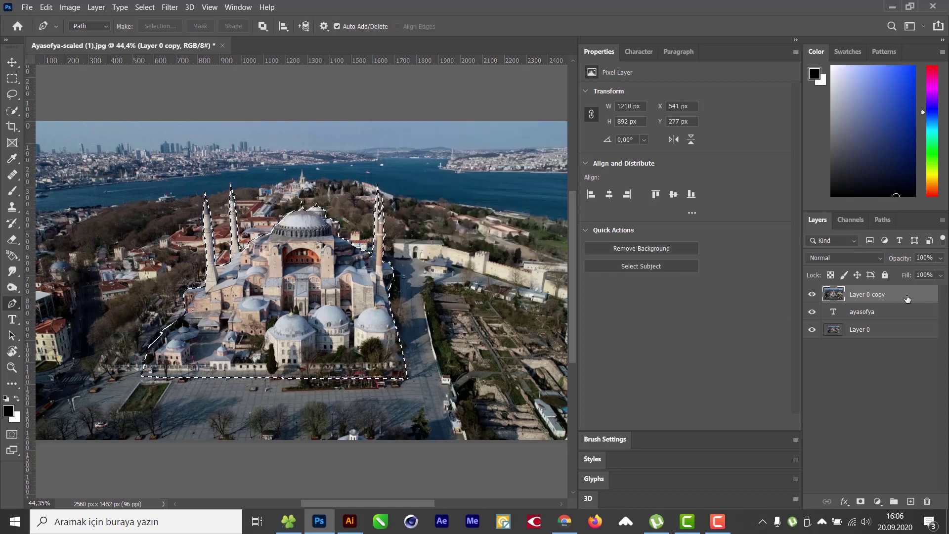
{"action": "key", "text": "ctrl+shift+alt+n"}
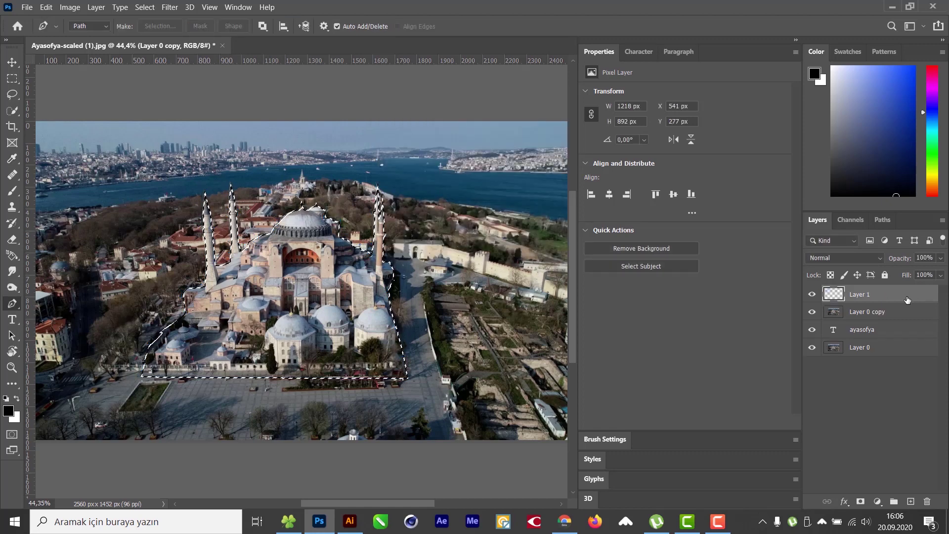
Step: Hide and delete the full photo layer Layer 0 copy
{"action": "left_click", "coordinate": [865, 317]}
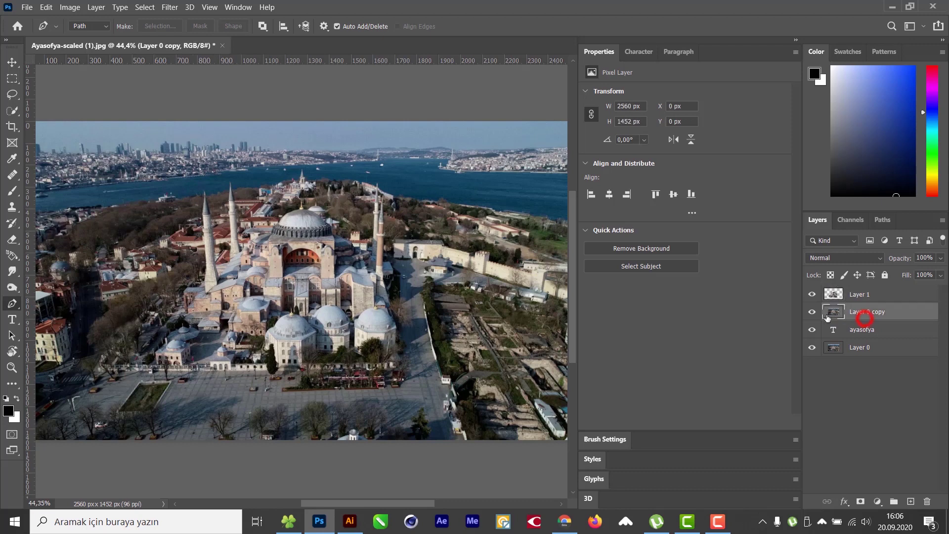
{"action": "left_click", "coordinate": [811, 312]}
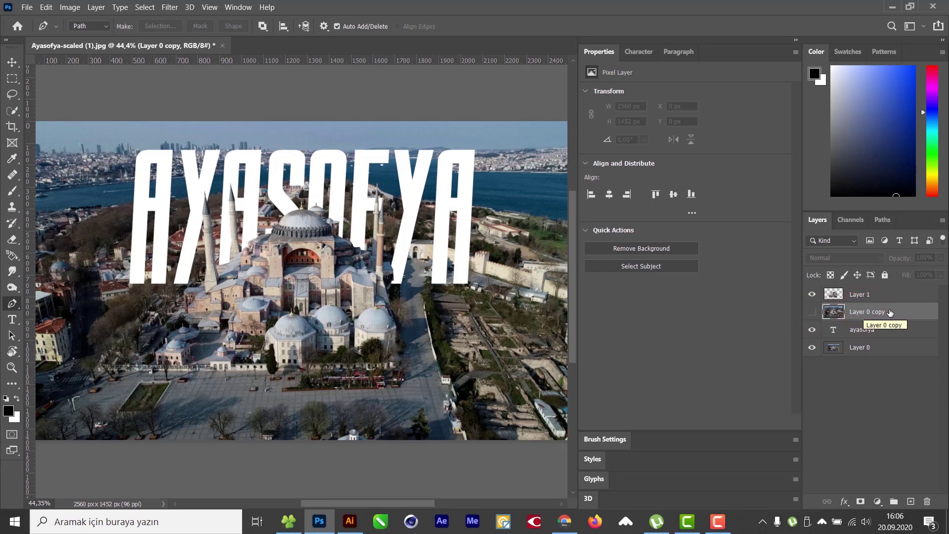
{"action": "left_click", "coordinate": [925, 501]}
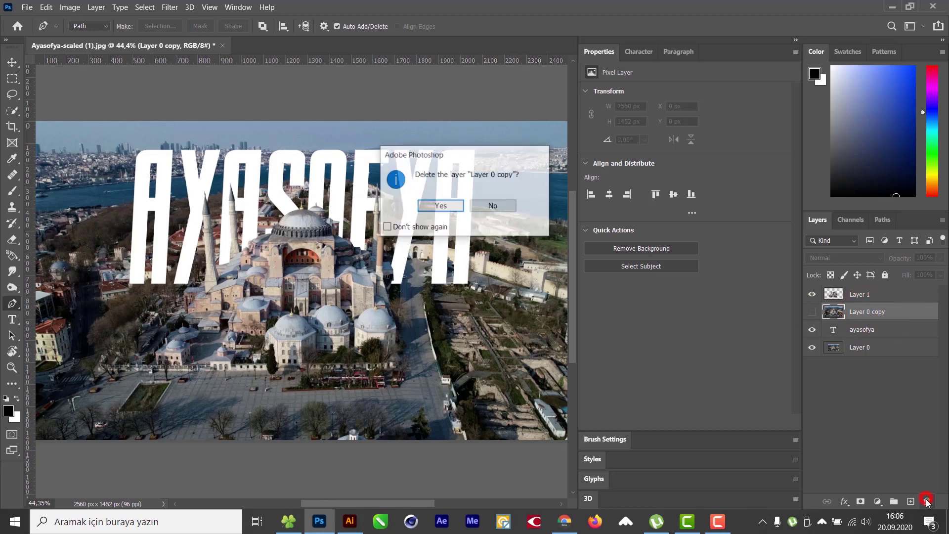
{"action": "left_click", "coordinate": [440, 205]}
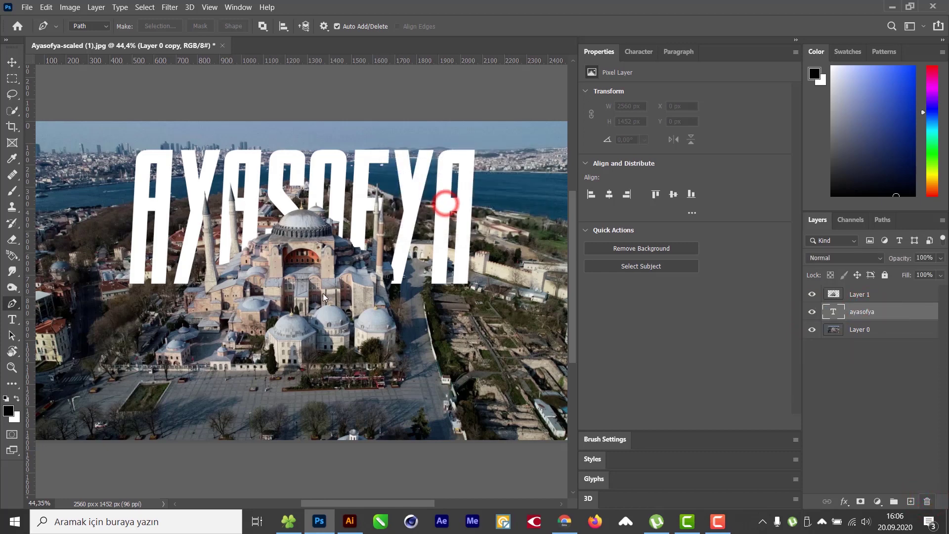
Step: Duplicate the ayasofya text layer as "yazı gölge" and place the duplicate below the original text
{"action": "left_click", "coordinate": [10, 64]}
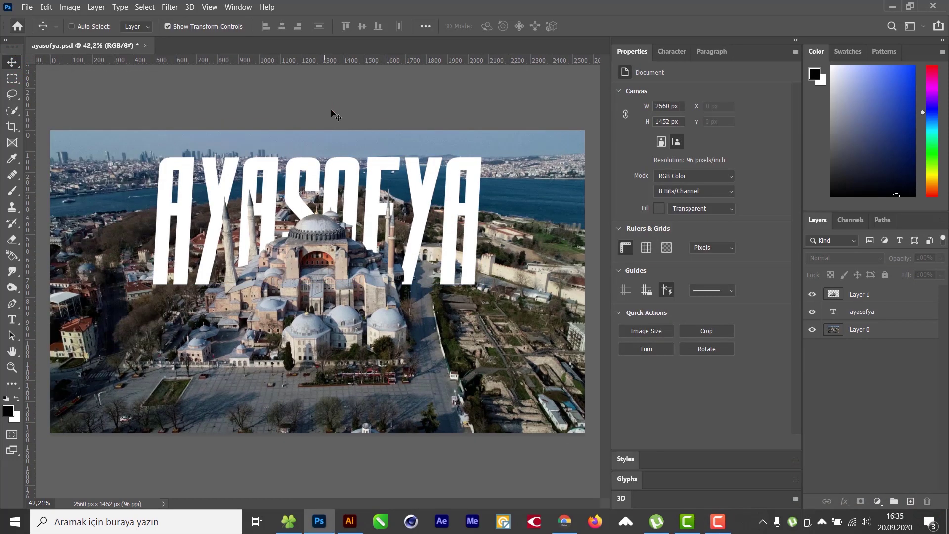
{"action": "left_click", "coordinate": [377, 176]}
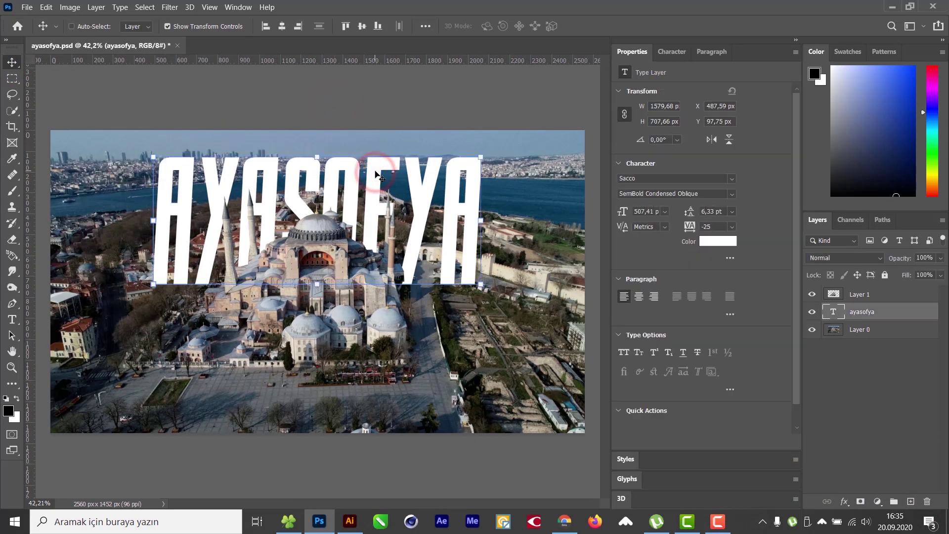
{"action": "right_click", "coordinate": [912, 316]}
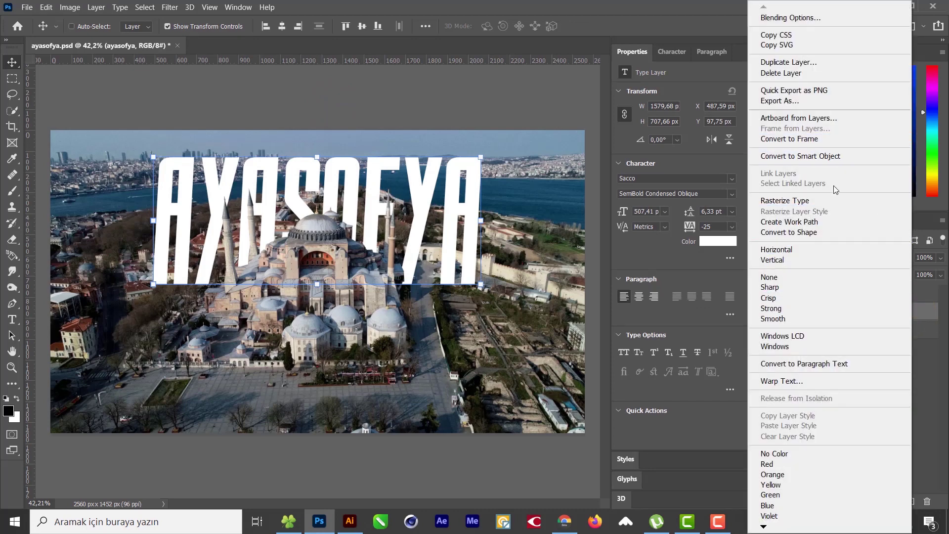
{"action": "left_click", "coordinate": [791, 63]}
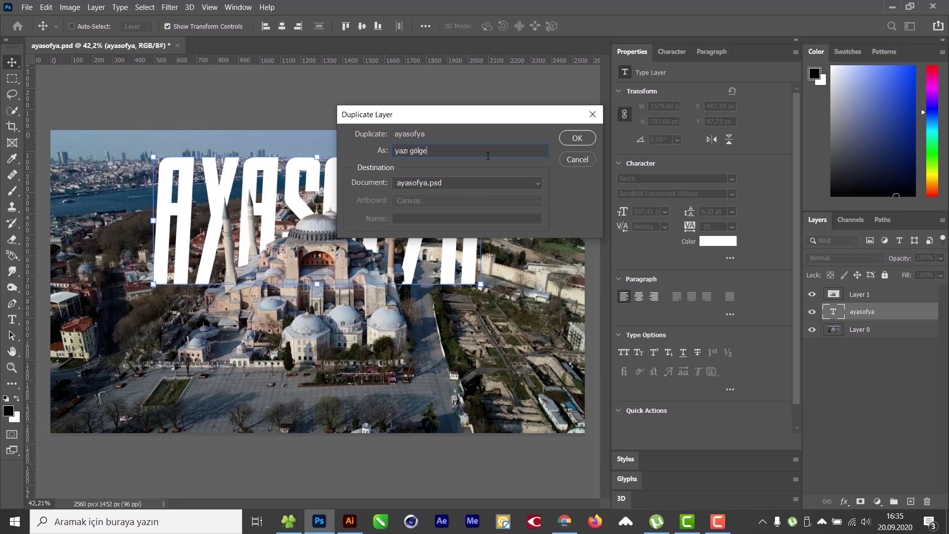
{"action": "key", "text": "Return"}
{"action": "left_click_drag", "start_coordinate": [881, 311], "coordinate": [873, 334]}
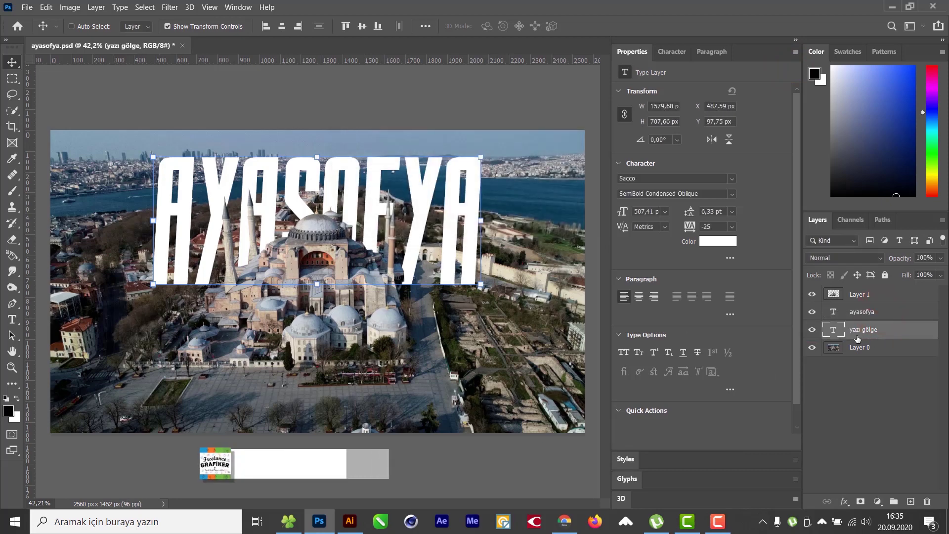
Step: Flatten the yazı gölge text and skew it to the right from its base, about 2271 px wide and 281 px high
{"action": "left_click", "coordinate": [316, 157]}
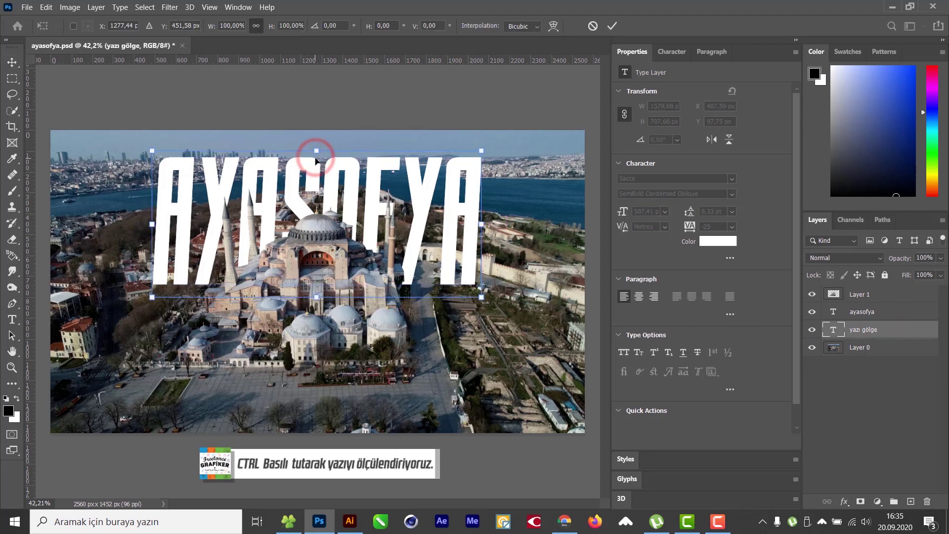
{"action": "left_click_drag", "start_coordinate": [318, 154], "coordinate": [424, 244]}
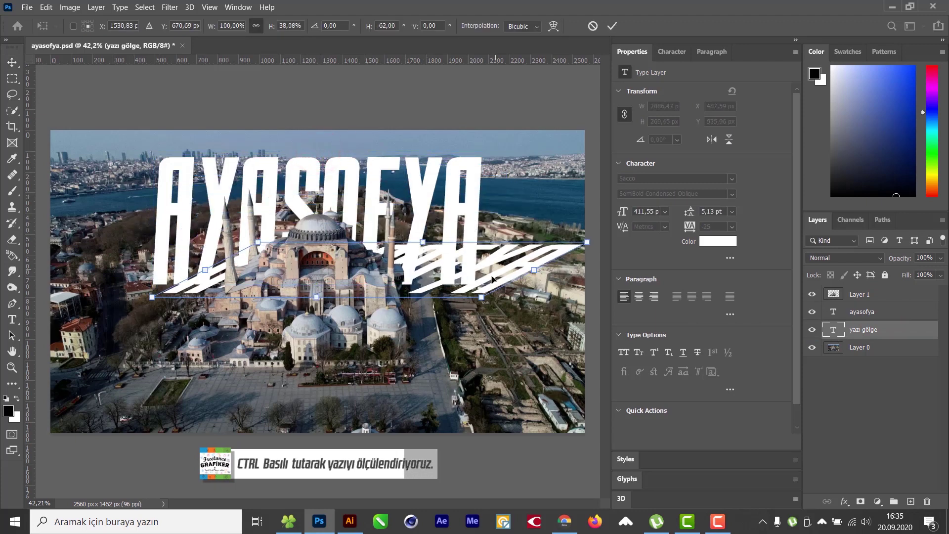
{"action": "left_click_drag", "start_coordinate": [481, 297], "coordinate": [476, 292]}
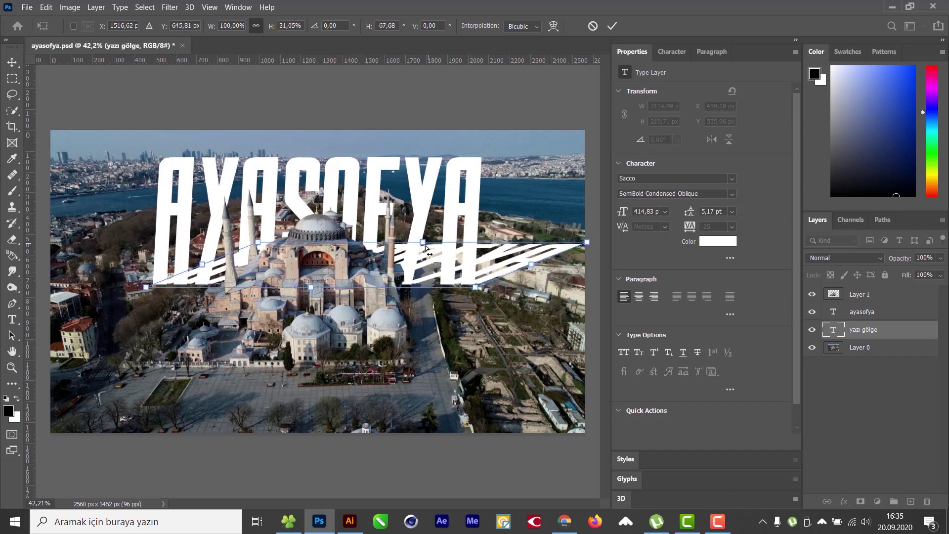
{"action": "left_click_drag", "start_coordinate": [425, 247], "coordinate": [520, 258]}
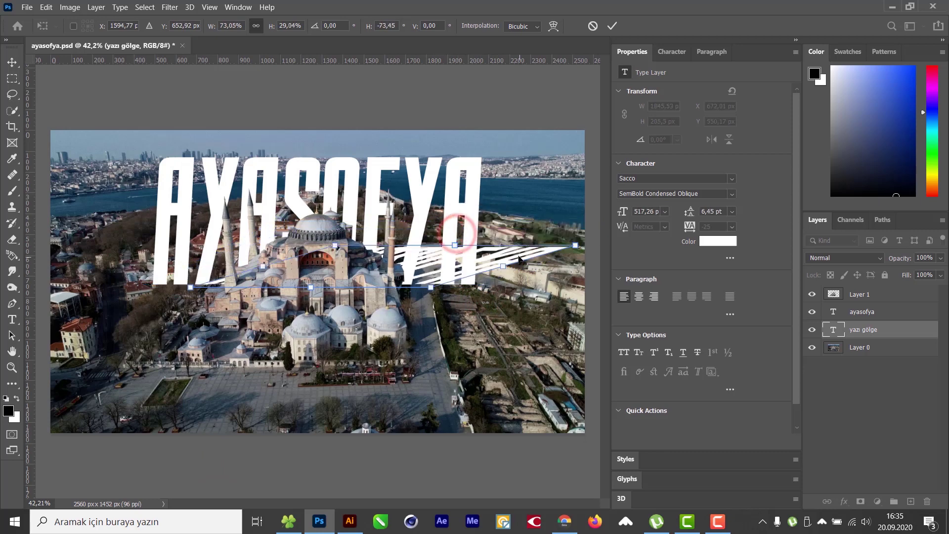
{"action": "key", "text": "ctrl+z"}
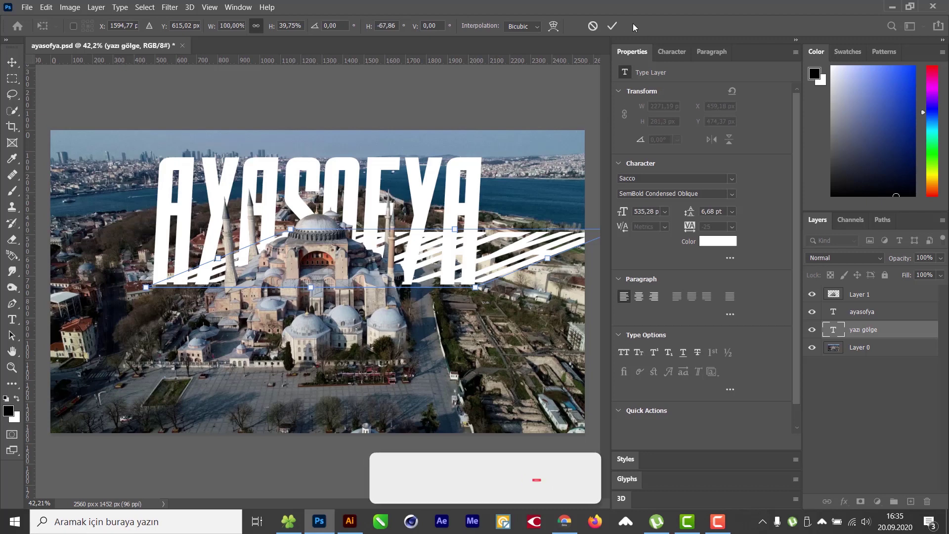
{"action": "left_click", "coordinate": [611, 26]}
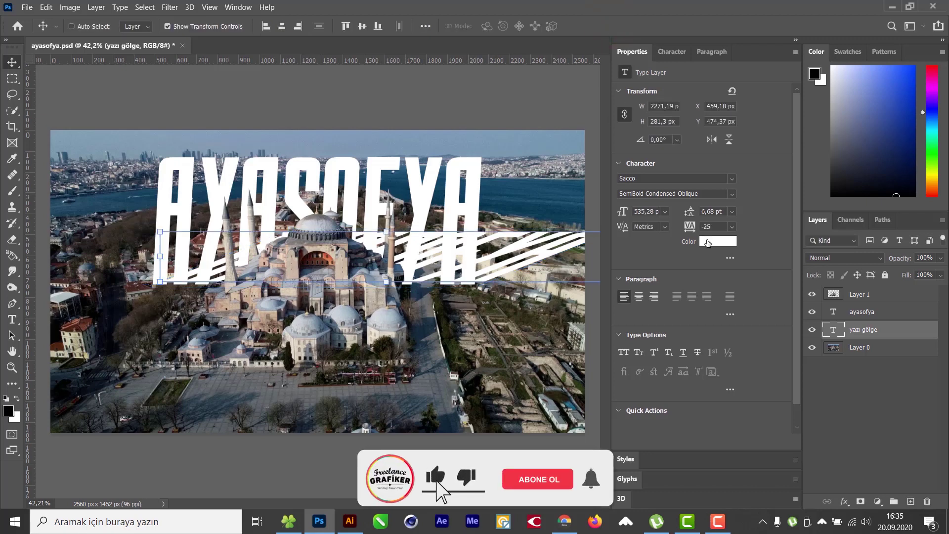
Step: Set the yazı gölge text colour to black (000000)
{"action": "left_click", "coordinate": [708, 243]}
{"action": "left_click_drag", "start_coordinate": [681, 151], "coordinate": [615, 225]}
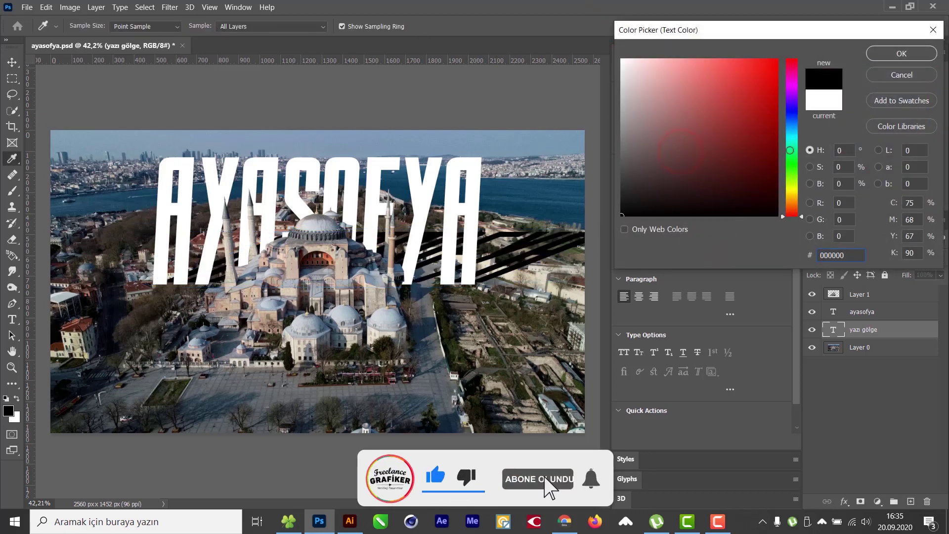
{"action": "left_click", "coordinate": [880, 52]}
Step: Convert the yazı gölge layer to a smart object and apply a Gaussian Blur with an 11 pixel radius
{"action": "left_click", "coordinate": [169, 7]}
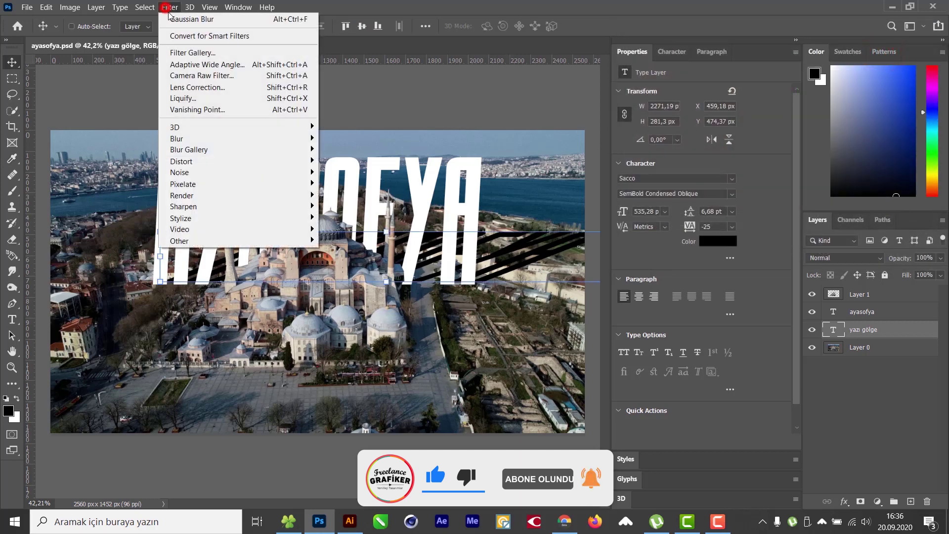
{"action": "mouse_move", "coordinate": [297, 138]}
{"action": "left_click", "coordinate": [364, 184]}
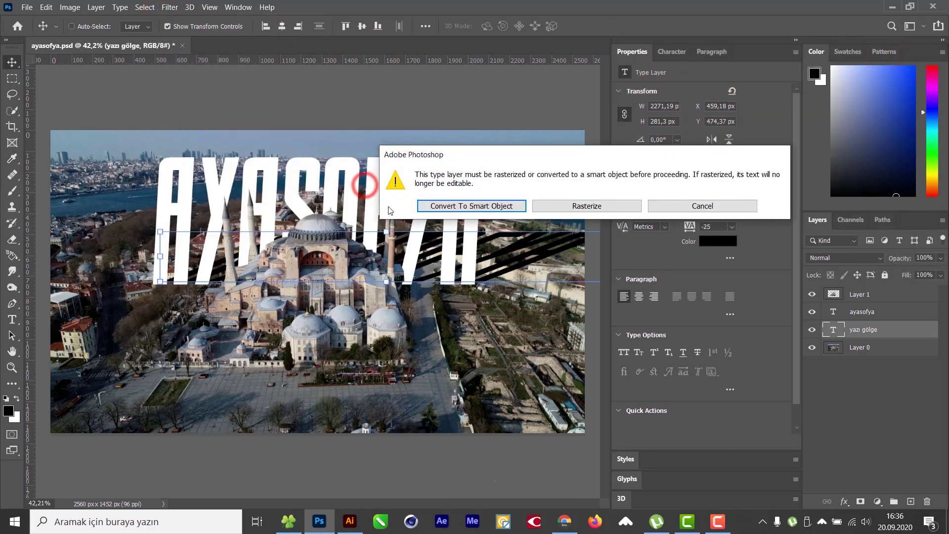
{"action": "left_click", "coordinate": [503, 205]}
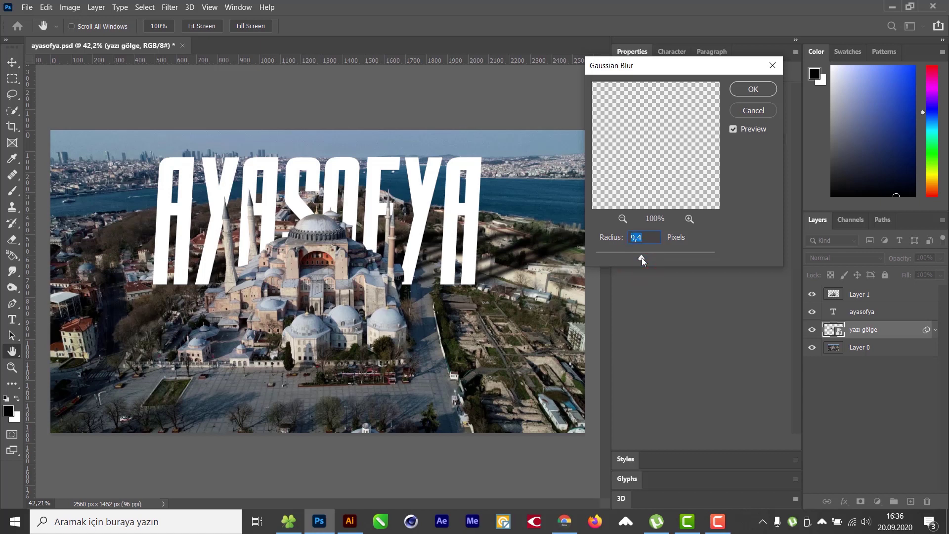
{"action": "left_click_drag", "start_coordinate": [642, 257], "coordinate": [644, 256]}
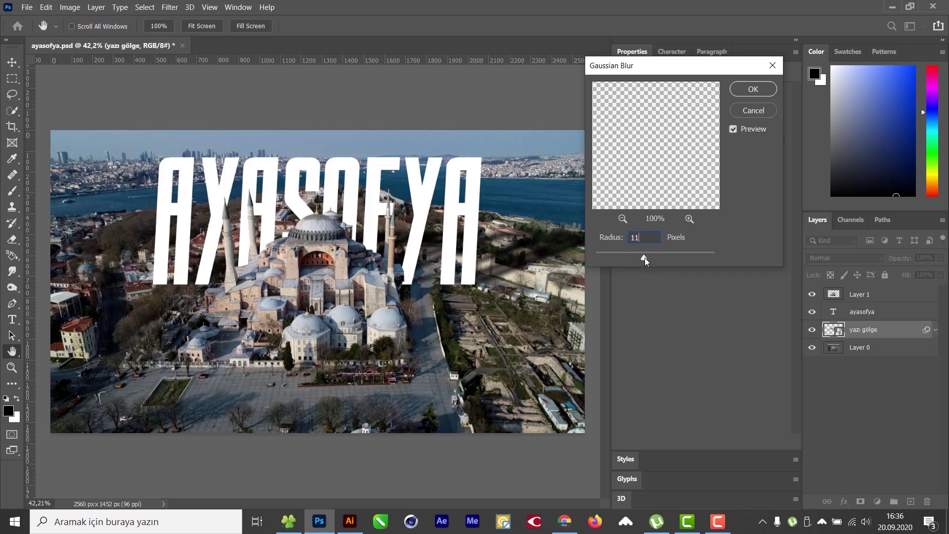
{"action": "key", "text": "Return"}
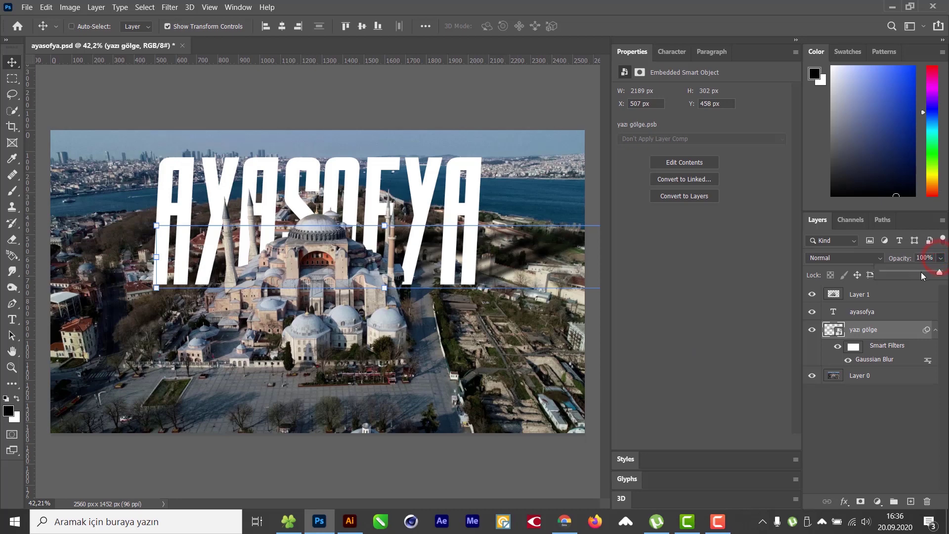
Step: Lower the yazı gölge layer's opacity to 88% and deselect the layer
{"action": "left_click", "coordinate": [921, 272]}
{"action": "left_click_drag", "start_coordinate": [931, 275], "coordinate": [932, 271]}
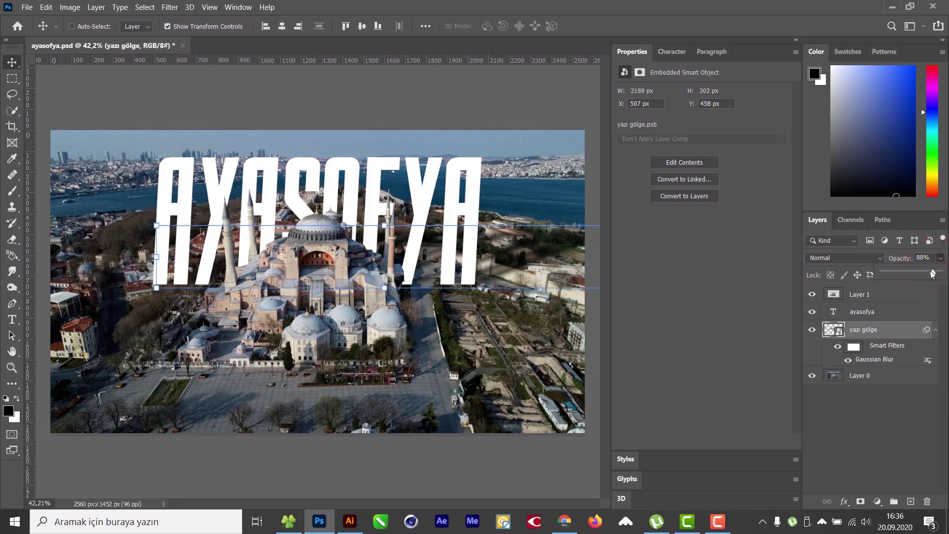
{"action": "key", "text": "ctrl"}
{"action": "left_click", "coordinate": [467, 477]}
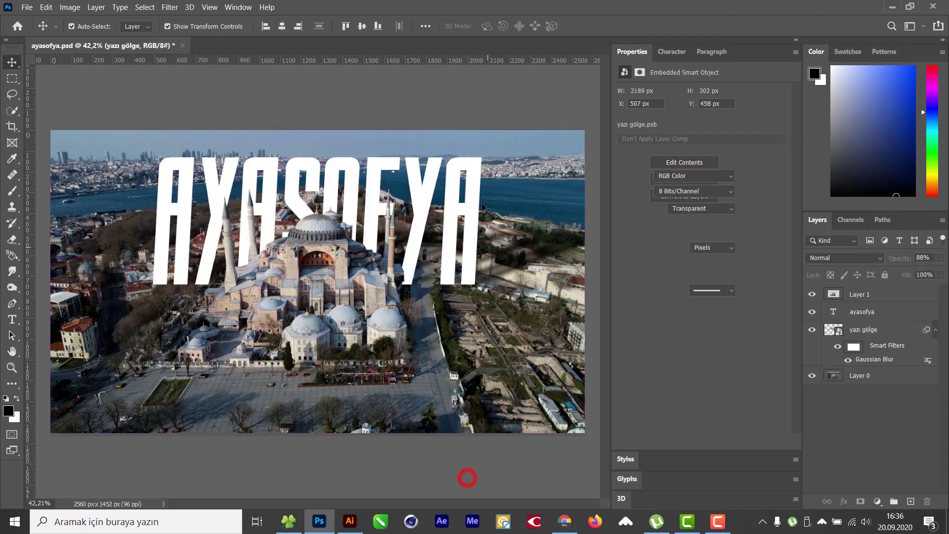
Step: Create a new empty layer and place it between the ayasofya text and the yazı gölge layer
{"action": "left_click", "coordinate": [451, 207]}
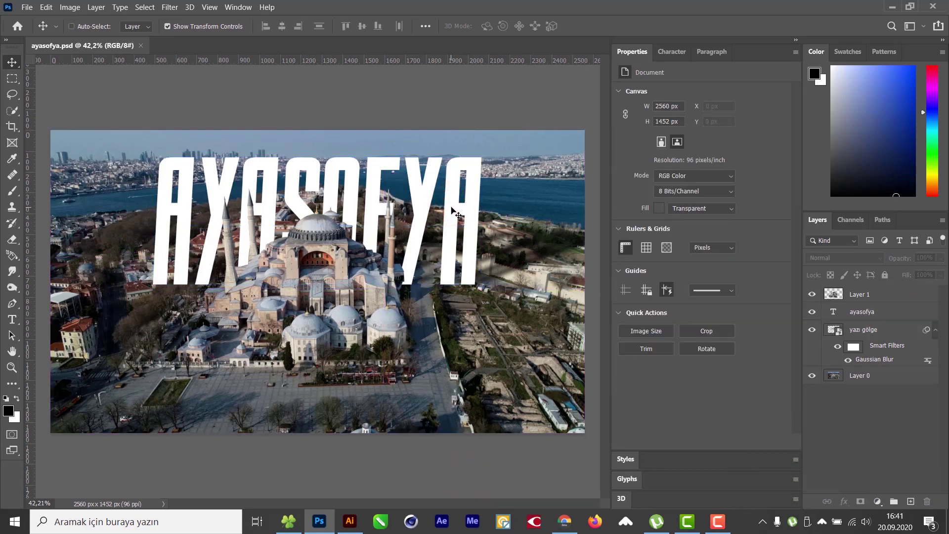
{"action": "left_click", "coordinate": [452, 210], "text": "ctrl"}
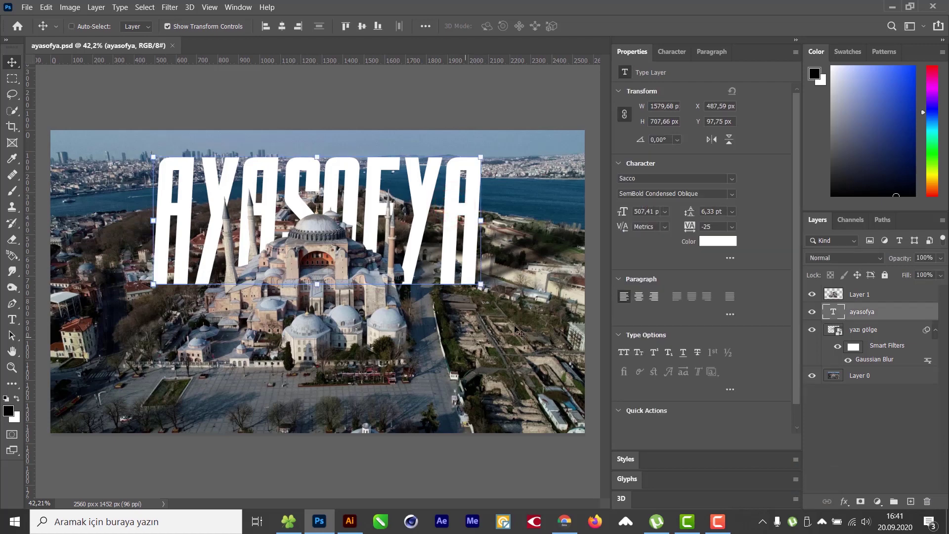
{"action": "left_click", "coordinate": [909, 501]}
{"action": "left_click_drag", "start_coordinate": [862, 311], "coordinate": [860, 339]}
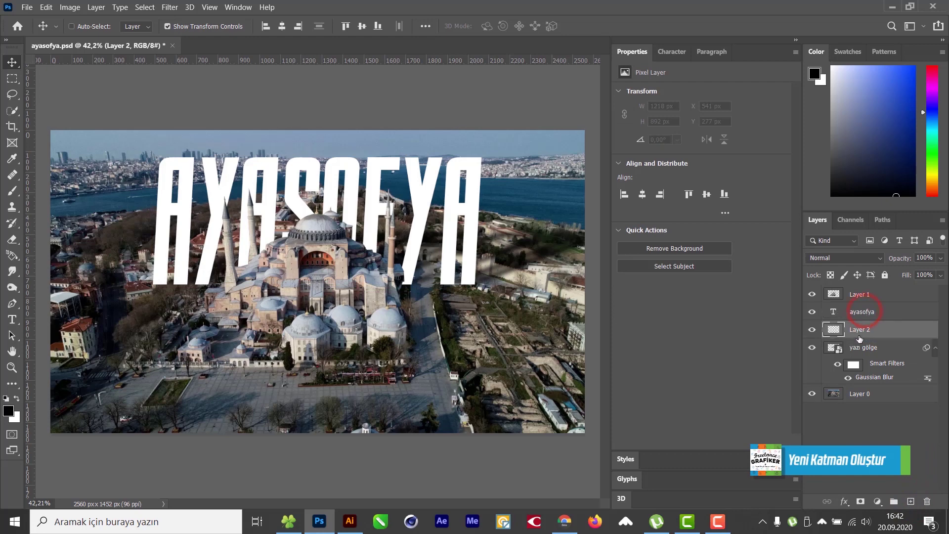
Step: Paint soft black shading on Layer 2 along the base of the letters with a 457 px brush
{"action": "left_click", "coordinate": [14, 194]}
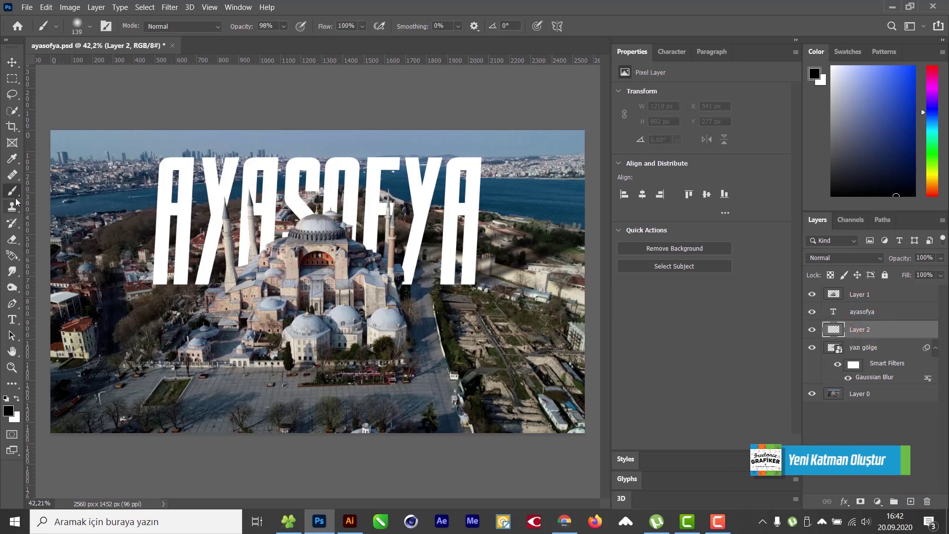
{"action": "right_click", "coordinate": [13, 194]}
{"action": "left_click", "coordinate": [71, 189]}
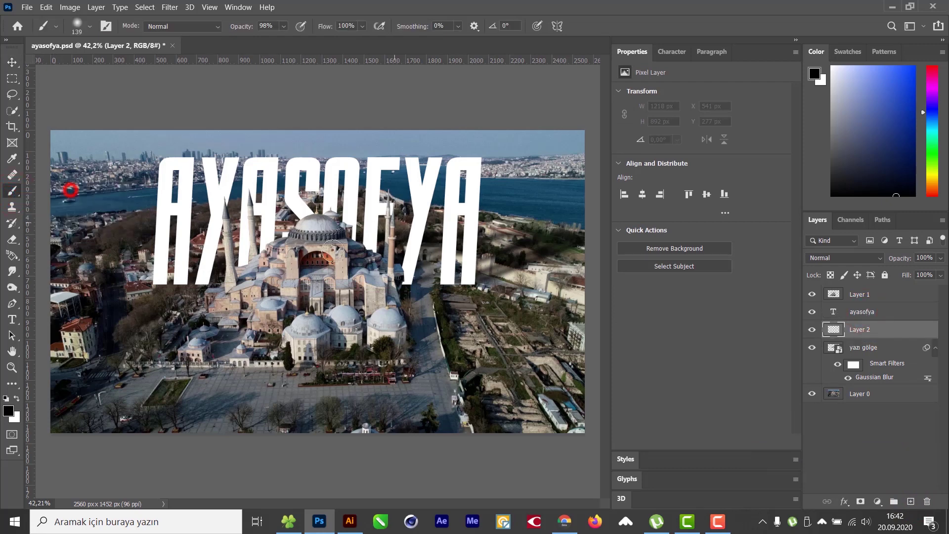
{"action": "mouse_move", "coordinate": [172, 272]}
{"action": "left_mouse_down"}
{"action": "mouse_move", "coordinate": [117, 286]}
{"action": "mouse_move", "coordinate": [285, 312]}
{"action": "mouse_move", "coordinate": [459, 285]}
{"action": "mouse_move", "coordinate": [486, 298]}
{"action": "left_mouse_up"}
{"action": "right_click", "coordinate": [159, 281]}
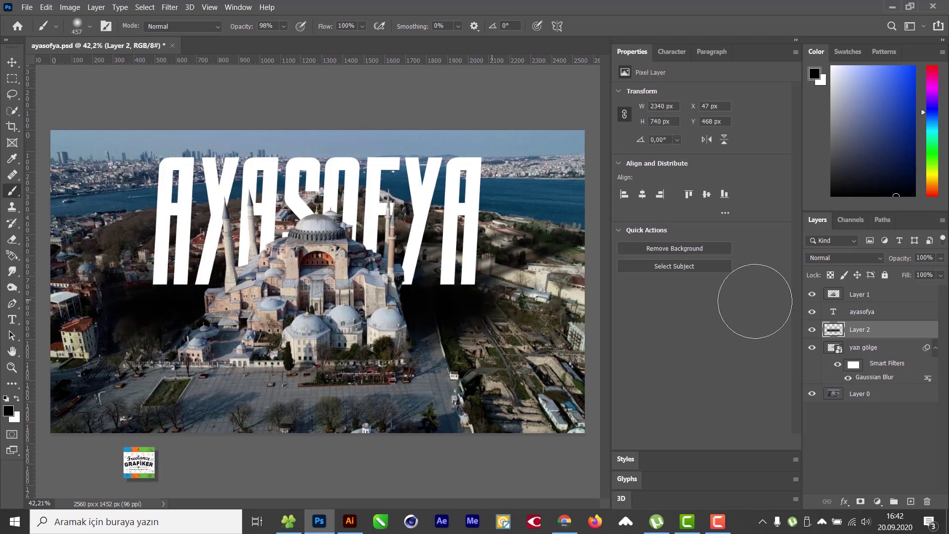
Step: Move Layer 2 above the ayasofya text and clip it to the text layer, then deselect it
{"action": "left_click_drag", "start_coordinate": [862, 329], "coordinate": [837, 318]}
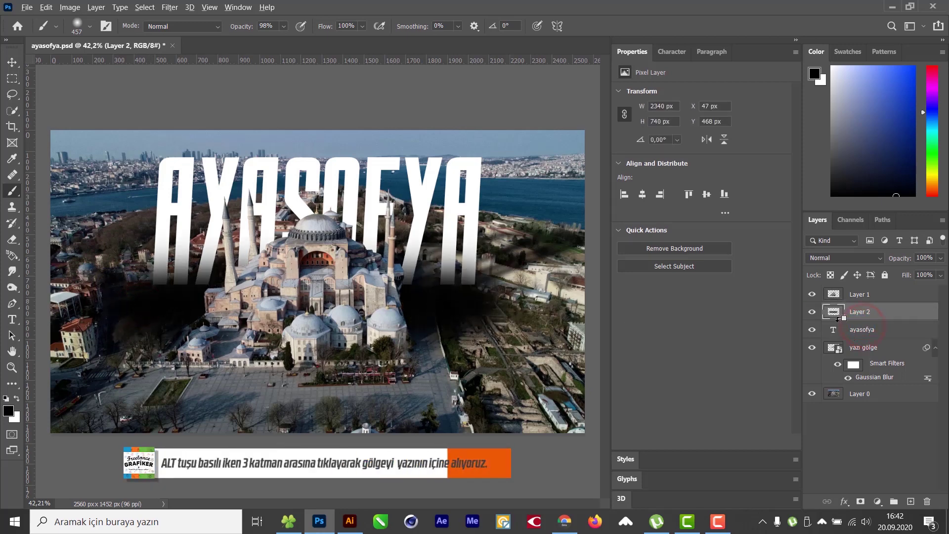
{"action": "left_click", "coordinate": [837, 317], "text": "alt"}
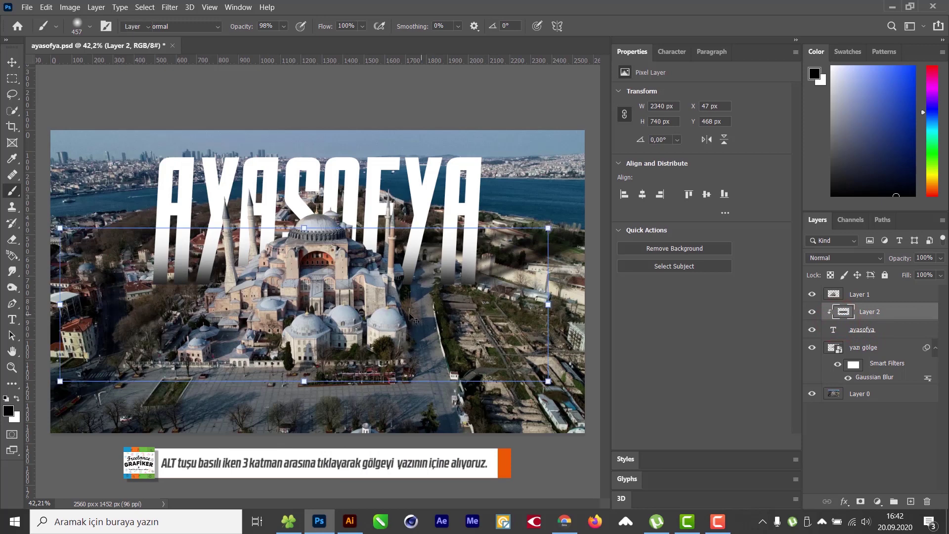
{"action": "key", "text": "v"}
{"action": "left_click", "coordinate": [453, 446]}
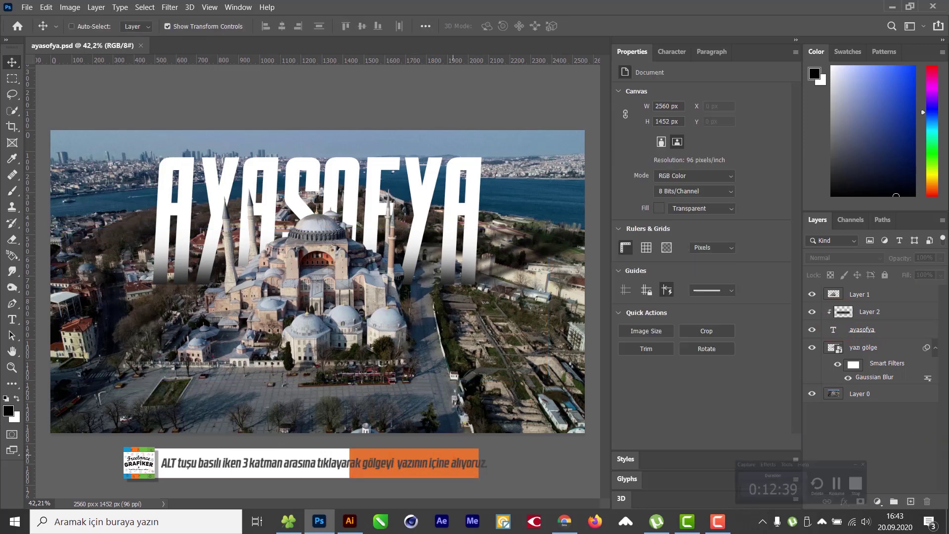
Step: Duplicate the ayasofya text below the original and shift the copy up and right to X 508,59 px, Y 85,75 px
{"action": "left_click", "coordinate": [421, 199], "text": "ctrl"}
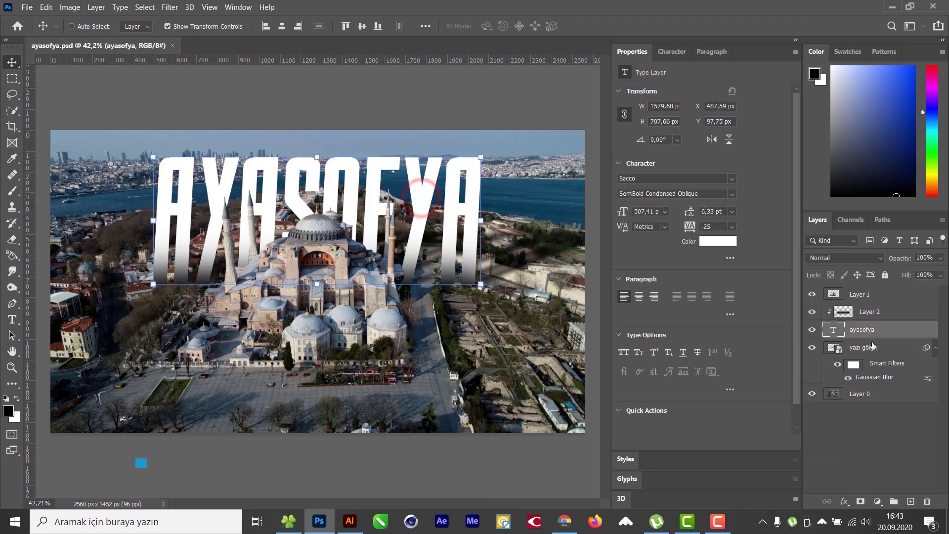
{"action": "left_click_drag", "start_coordinate": [882, 339], "coordinate": [884, 345]}
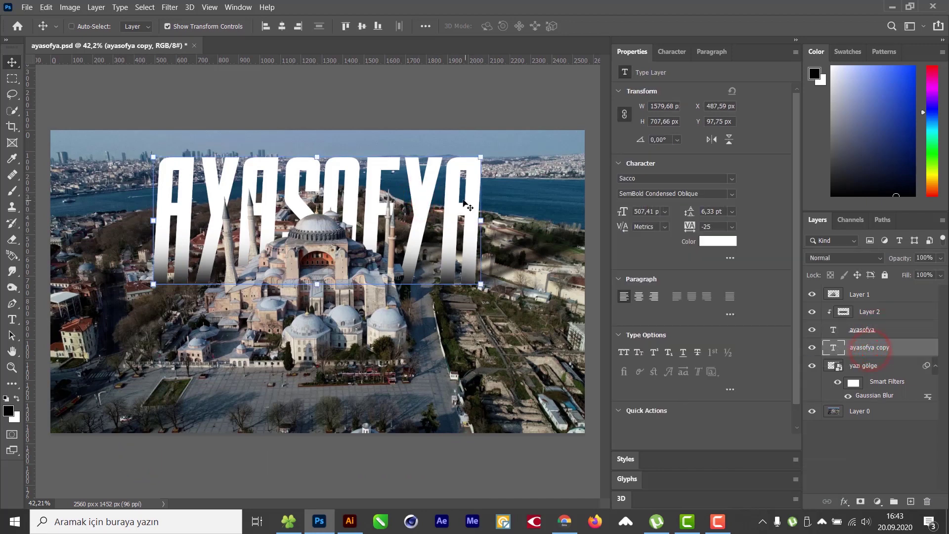
{"action": "mouse_move", "coordinate": [464, 200]}
{"action": "left_mouse_down"}
{"action": "mouse_move", "coordinate": [452, 206]}
{"action": "mouse_move", "coordinate": [470, 210]}
{"action": "mouse_move", "coordinate": [457, 213]}
{"action": "left_mouse_up"}
{"action": "key", "text": "Up"}
{"action": "key", "text": "Up"}
{"action": "key", "text": "Up"}
{"action": "key", "text": "Up"}
{"action": "key", "text": "Up"}
{"action": "key", "text": "Up"}
{"action": "key", "text": "Up"}
{"action": "key", "text": "Up"}
{"action": "key", "text": "Up"}
{"action": "key", "text": "Up"}
{"action": "key", "text": "Up"}
{"action": "key", "text": "Up"}
{"action": "key", "text": "Right"}
{"action": "key", "text": "Right"}
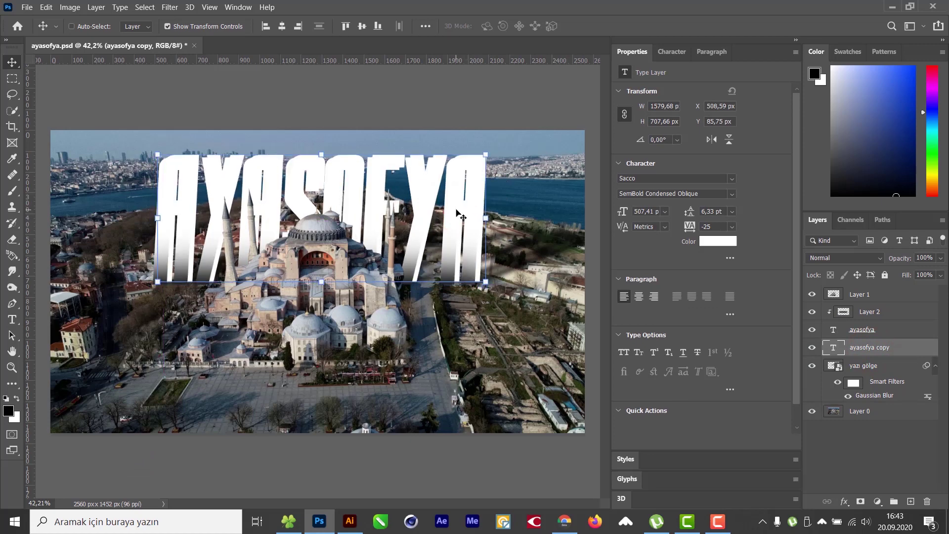
Step: Set the copied text's colour to grey a9a9a9 and nudge it to X 500,59 px, Y 87,75 px
{"action": "left_click", "coordinate": [725, 241]}
{"action": "left_click_drag", "start_coordinate": [650, 163], "coordinate": [622, 154]}
{"action": "left_click", "coordinate": [625, 106]}
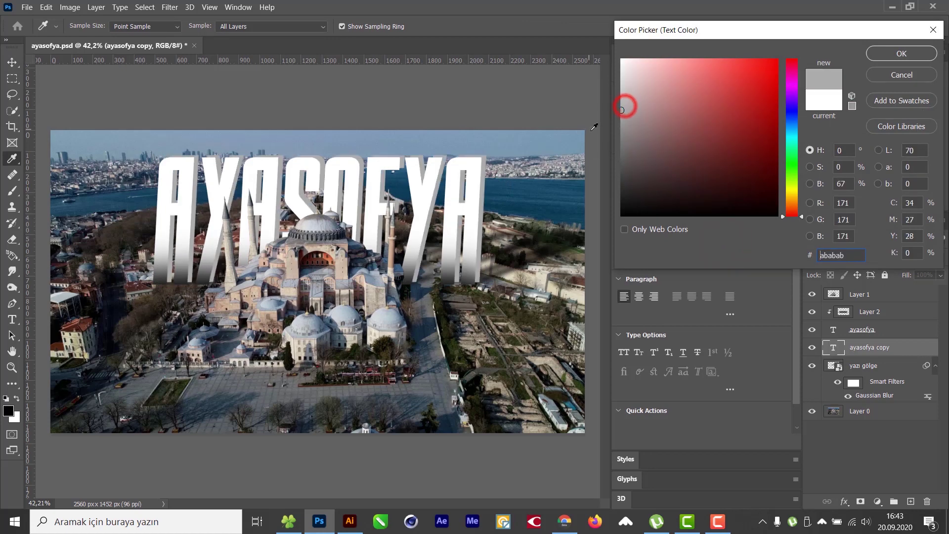
{"action": "left_click", "coordinate": [623, 94]}
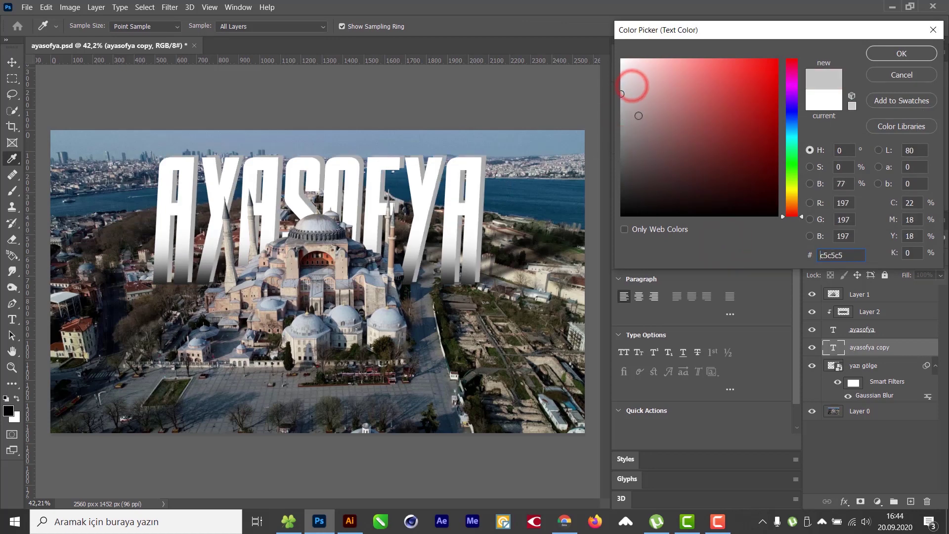
{"action": "left_click", "coordinate": [621, 111]}
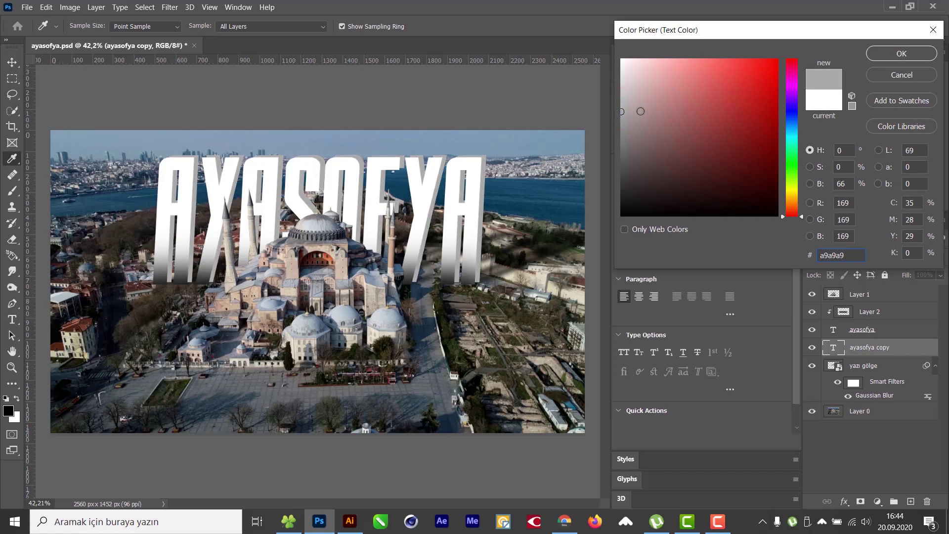
{"action": "key", "text": "Return"}
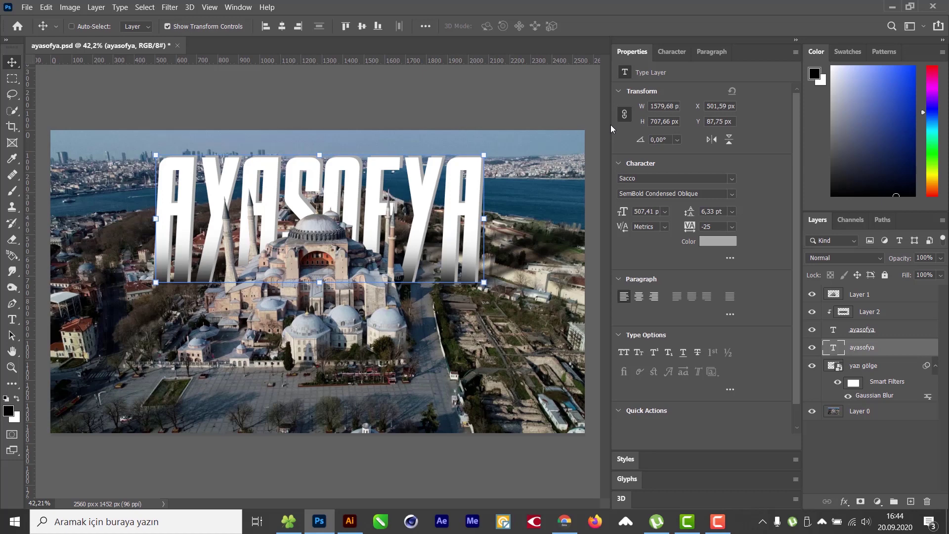
{"action": "key", "text": "Left"}
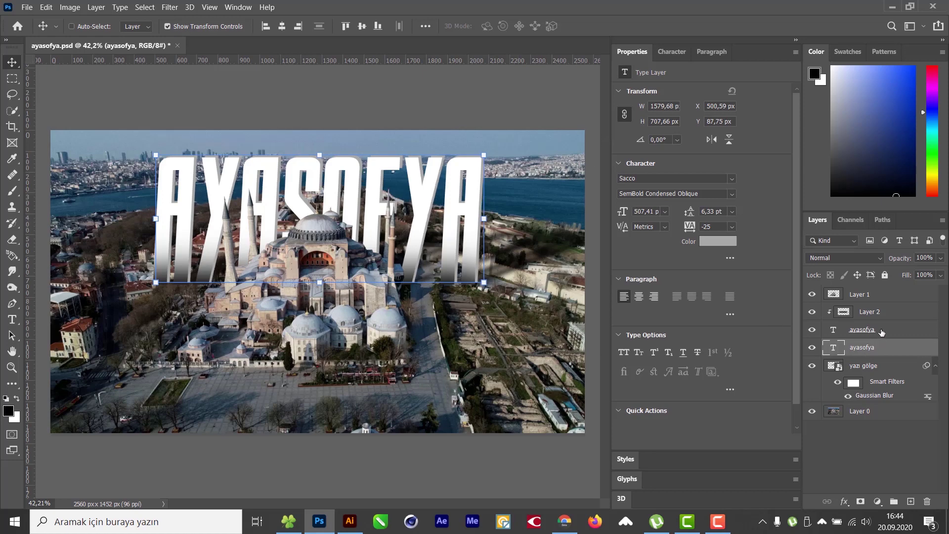
Step: Add an Inner Bevel to the upper ayasofya text layer and set the bevel size to 21 px
{"action": "left_click", "coordinate": [884, 331]}
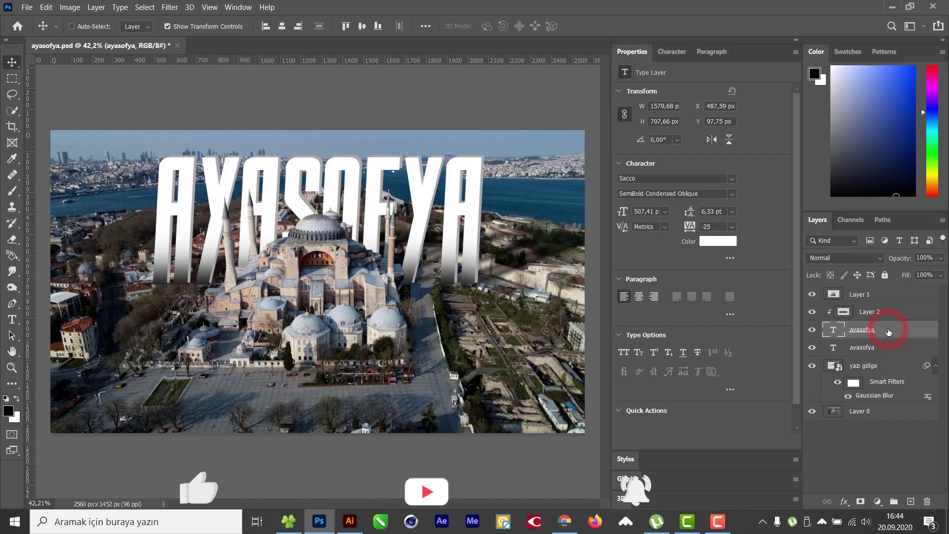
{"action": "double_click", "coordinate": [888, 331]}
{"action": "left_click", "coordinate": [504, 169]}
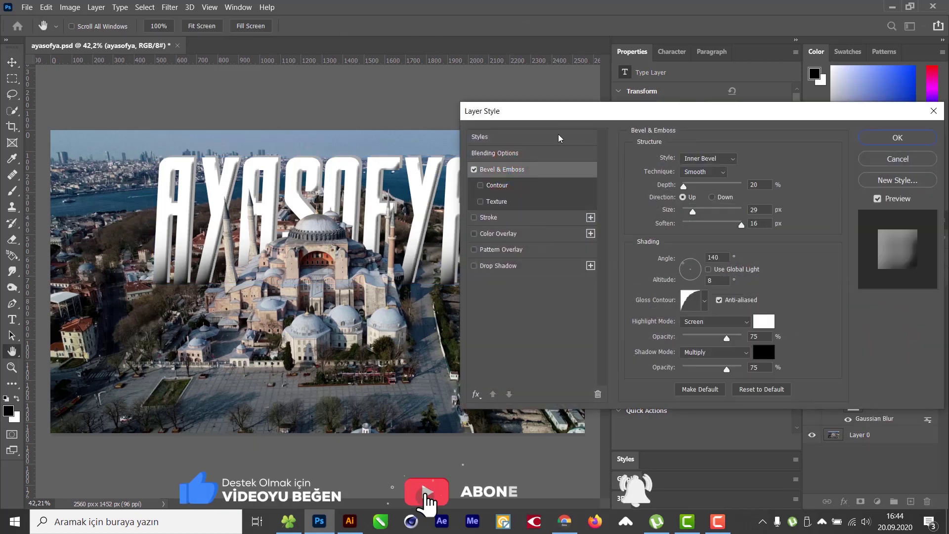
{"action": "left_click_drag", "start_coordinate": [559, 113], "coordinate": [651, 74]}
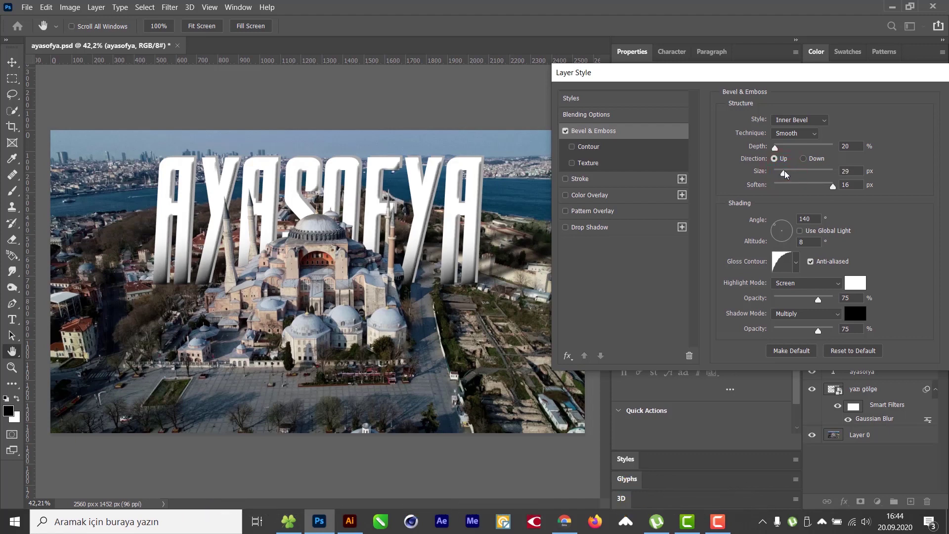
{"action": "left_click_drag", "start_coordinate": [785, 172], "coordinate": [783, 174]}
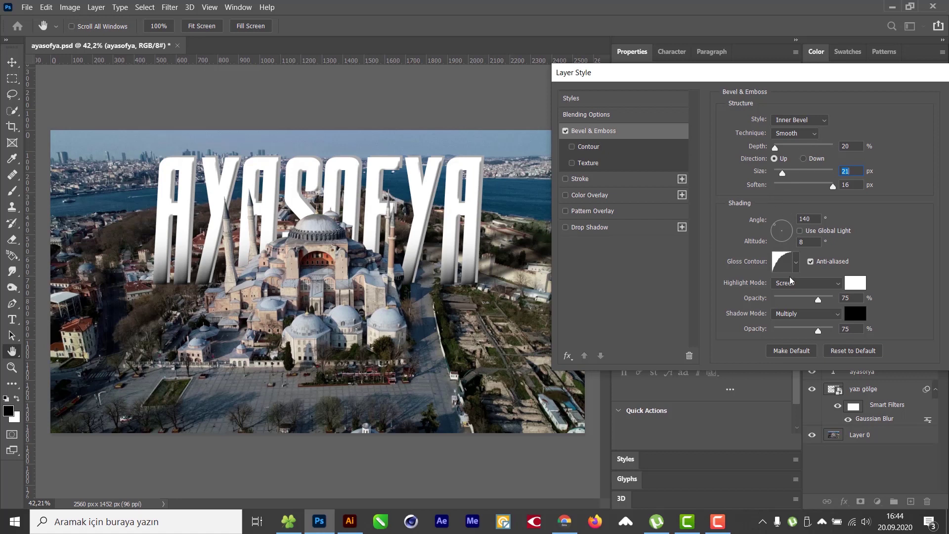
Step: Lower the bevel's shadow opacity to 52%, apply the layer style and deselect the text
{"action": "left_click_drag", "start_coordinate": [803, 330], "coordinate": [811, 333]}
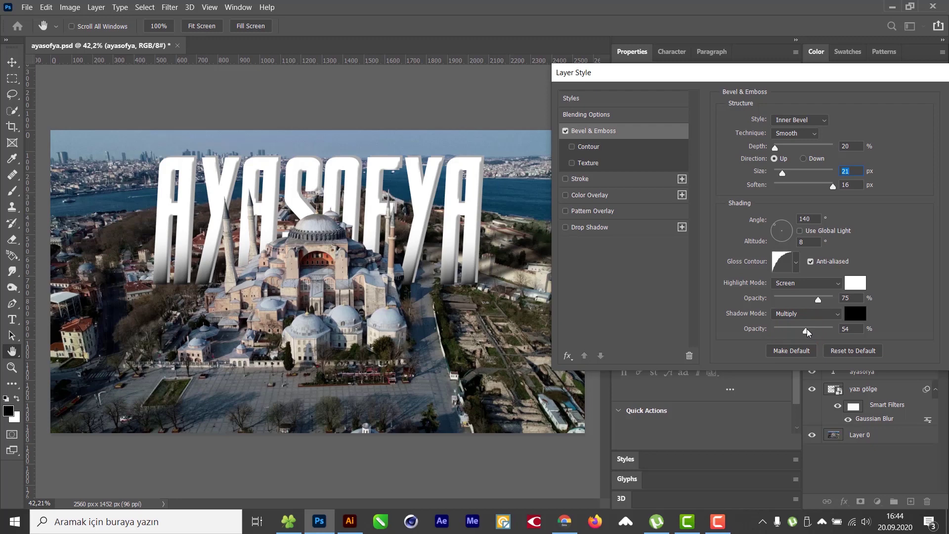
{"action": "left_click", "coordinate": [805, 330]}
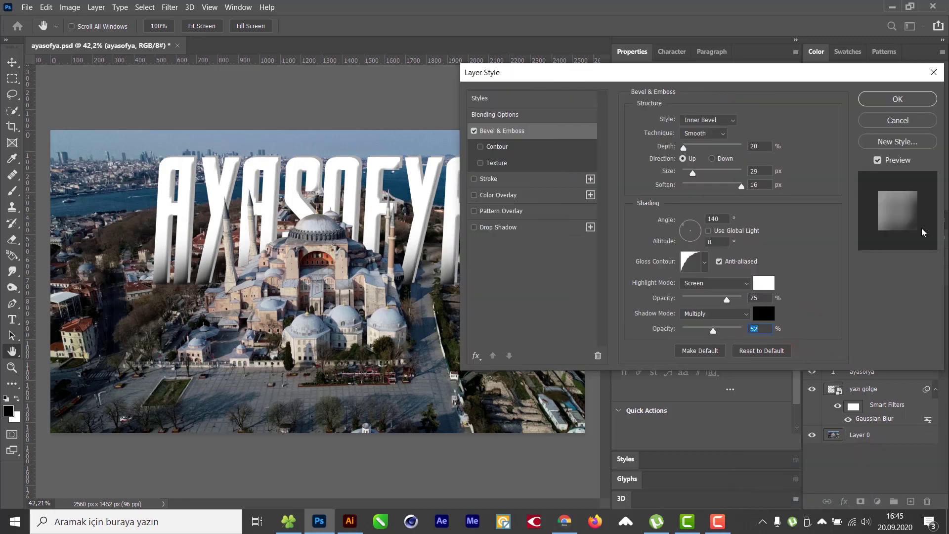
{"action": "left_click", "coordinate": [898, 100]}
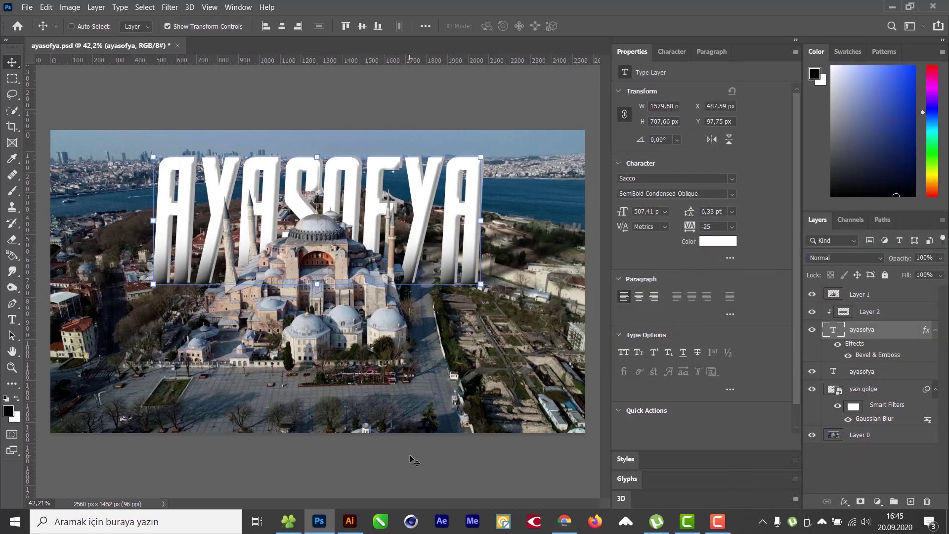
{"action": "left_click", "coordinate": [410, 455]}
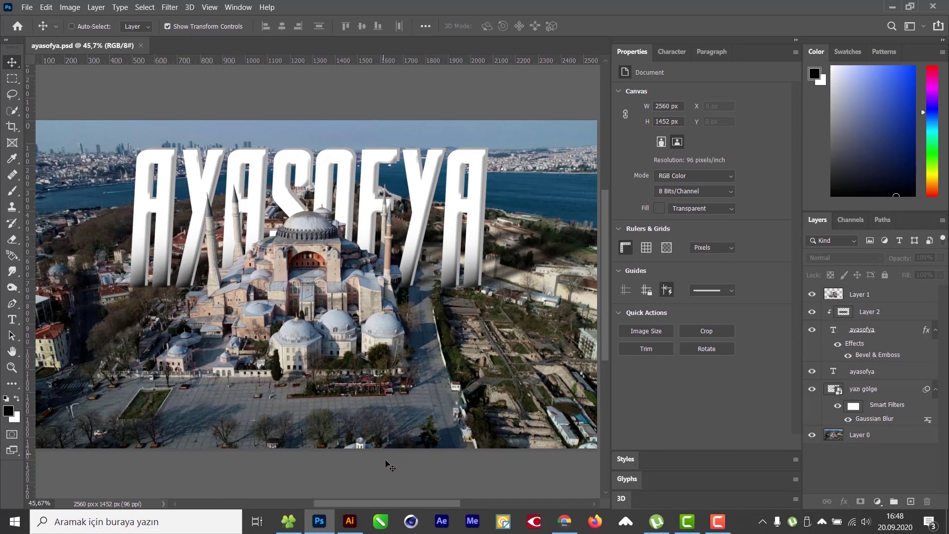
Step: Choose the Clone Stamp tool and add a new empty layer above Layer 1
{"action": "left_click", "coordinate": [716, 521]}
{"action": "left_click", "coordinate": [12, 208]}
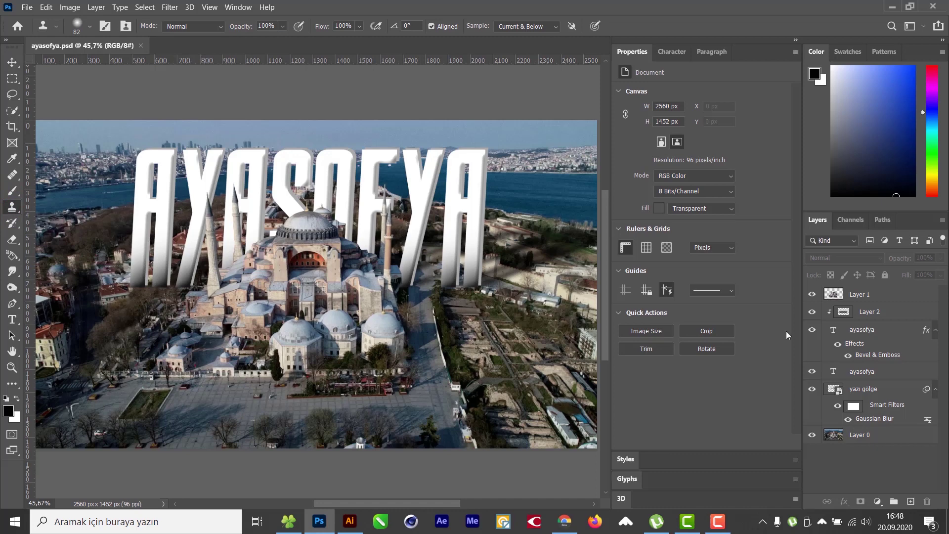
{"action": "left_click", "coordinate": [837, 436]}
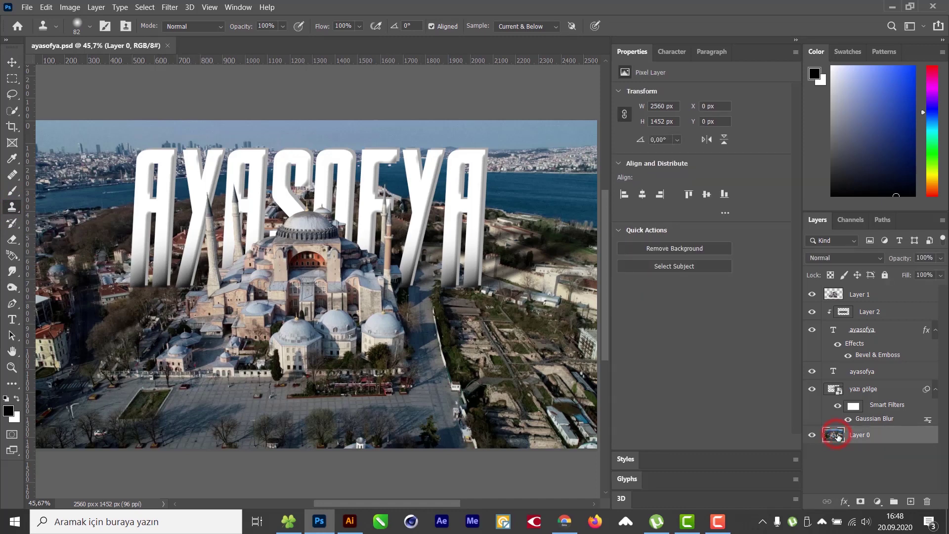
{"action": "left_click", "coordinate": [871, 296]}
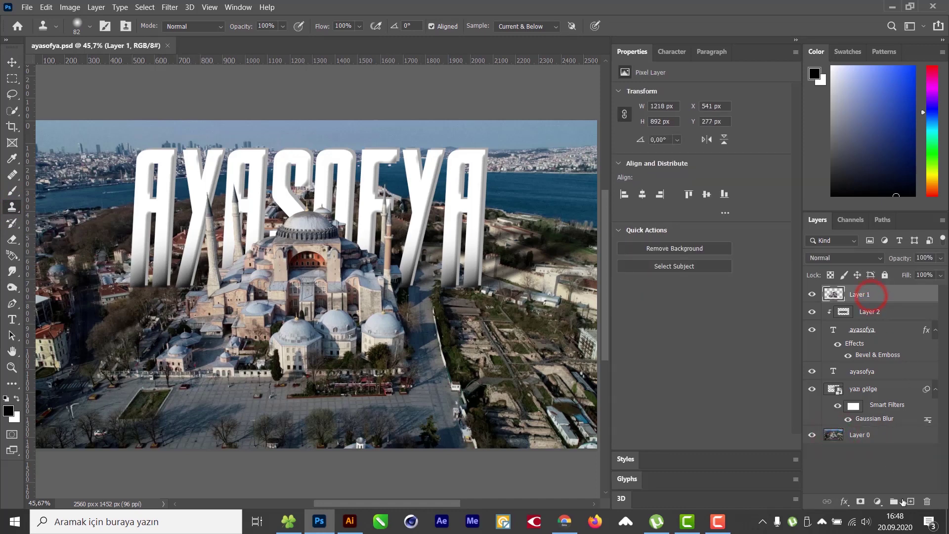
{"action": "left_click", "coordinate": [911, 501]}
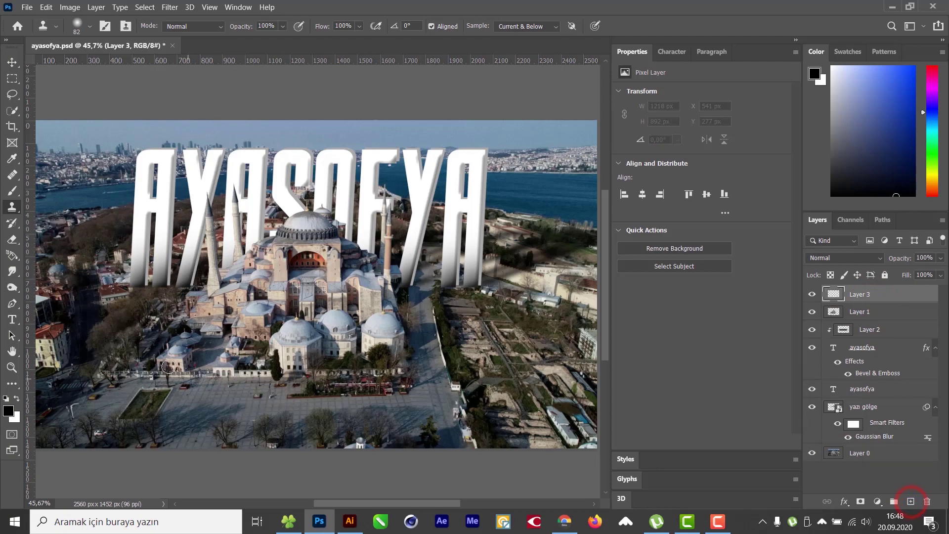
Step: Sample the trees with an 82 px Clone Stamp and paint them over the bases of the first A and the X on Layer 3
{"action": "scroll", "coordinate": [118, 284], "scroll_direction": "up", "scroll_amount": 6}
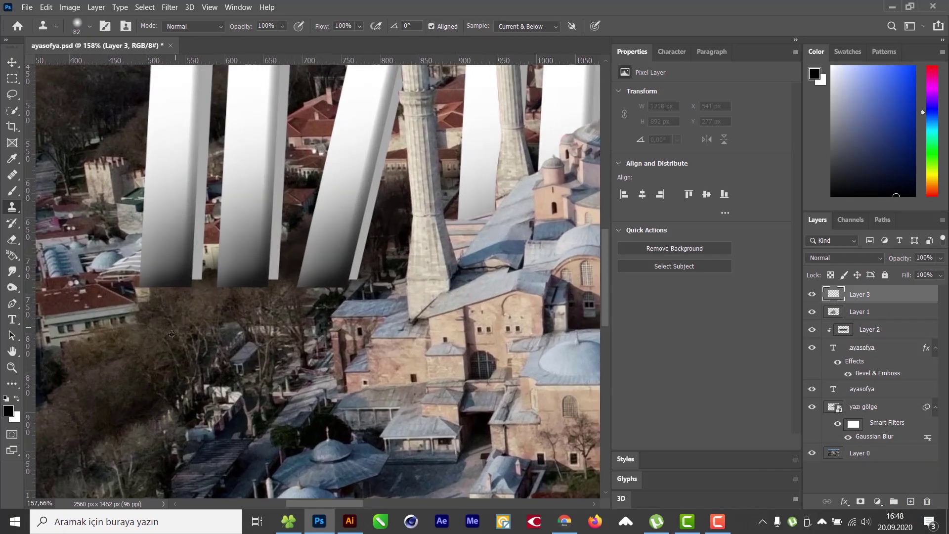
{"action": "scroll", "coordinate": [82, 388], "scroll_direction": "up", "scroll_amount": 1}
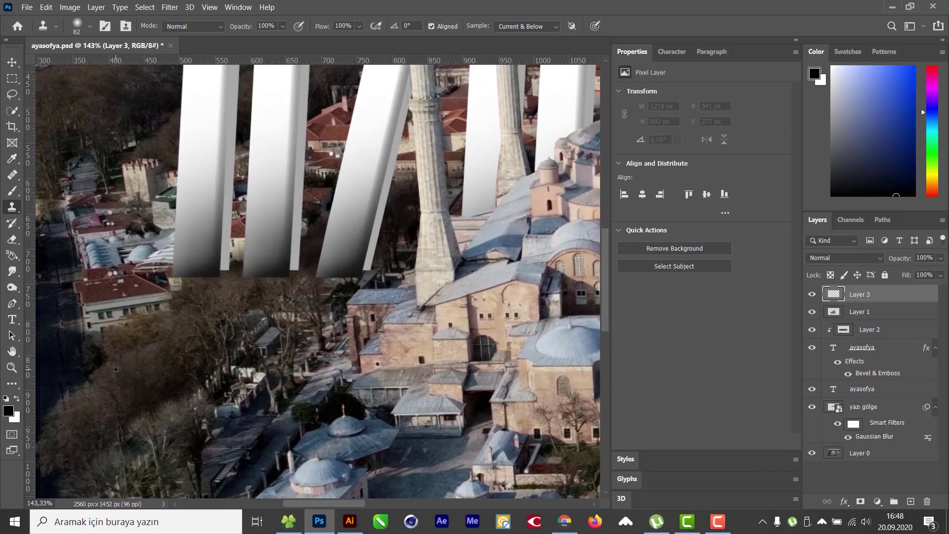
{"action": "left_click", "coordinate": [125, 382], "text": "alt"}
{"action": "left_click", "coordinate": [185, 277]}
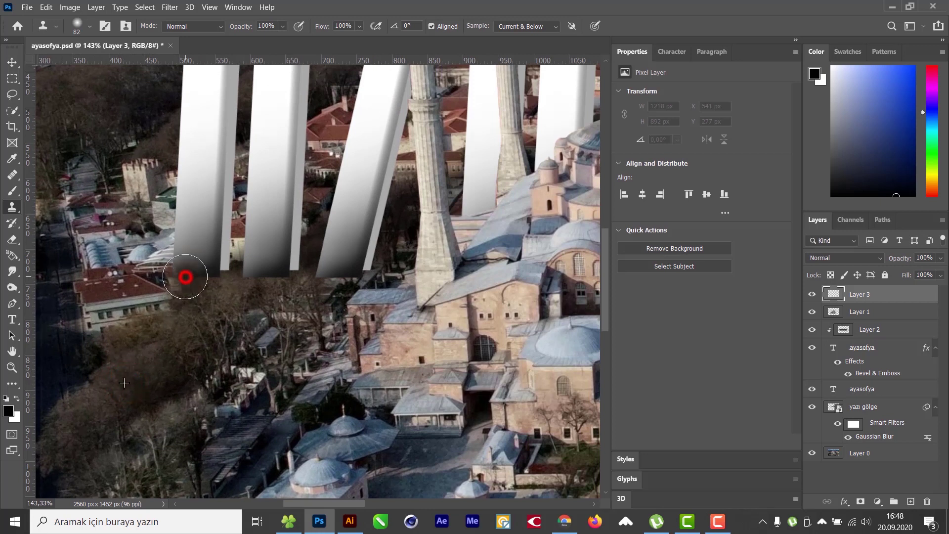
{"action": "mouse_move", "coordinate": [186, 277]}
{"action": "left_mouse_down"}
{"action": "mouse_move", "coordinate": [191, 260]}
{"action": "mouse_move", "coordinate": [259, 279]}
{"action": "mouse_move", "coordinate": [229, 261]}
{"action": "mouse_move", "coordinate": [254, 265]}
{"action": "mouse_move", "coordinate": [278, 291]}
{"action": "left_mouse_up"}
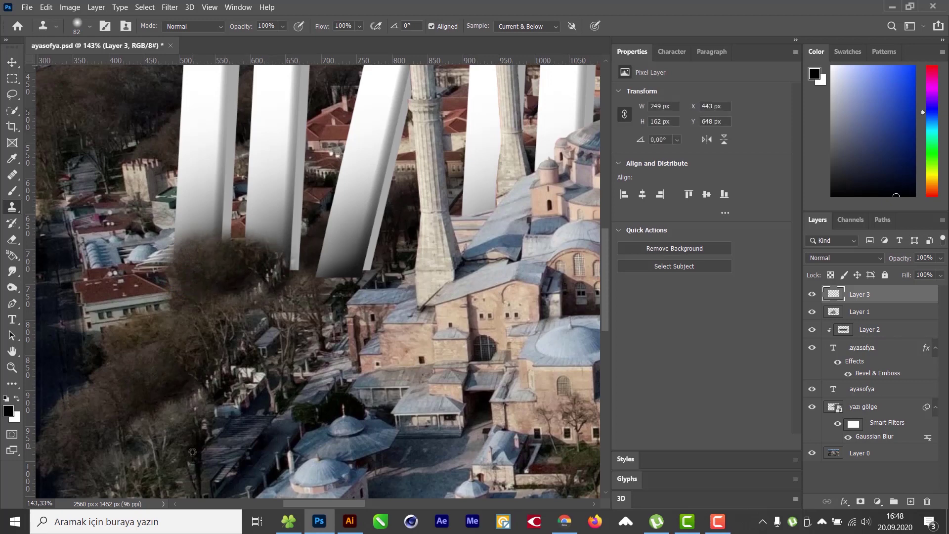
{"action": "left_click_drag", "start_coordinate": [217, 353], "coordinate": [224, 263]}
{"action": "mouse_move", "coordinate": [284, 284]}
{"action": "left_mouse_down"}
{"action": "mouse_move", "coordinate": [311, 207]}
{"action": "mouse_move", "coordinate": [306, 180]}
{"action": "mouse_move", "coordinate": [341, 184]}
{"action": "mouse_move", "coordinate": [291, 155]}
{"action": "mouse_move", "coordinate": [319, 147]}
{"action": "mouse_move", "coordinate": [353, 174]}
{"action": "mouse_move", "coordinate": [376, 169]}
{"action": "left_mouse_up"}
Step: Sample the lower trees and clone more treetops between the first A and the X, then reduce the brush to 34 px
{"action": "scroll", "coordinate": [247, 222], "scroll_direction": "down", "scroll_amount": 4}
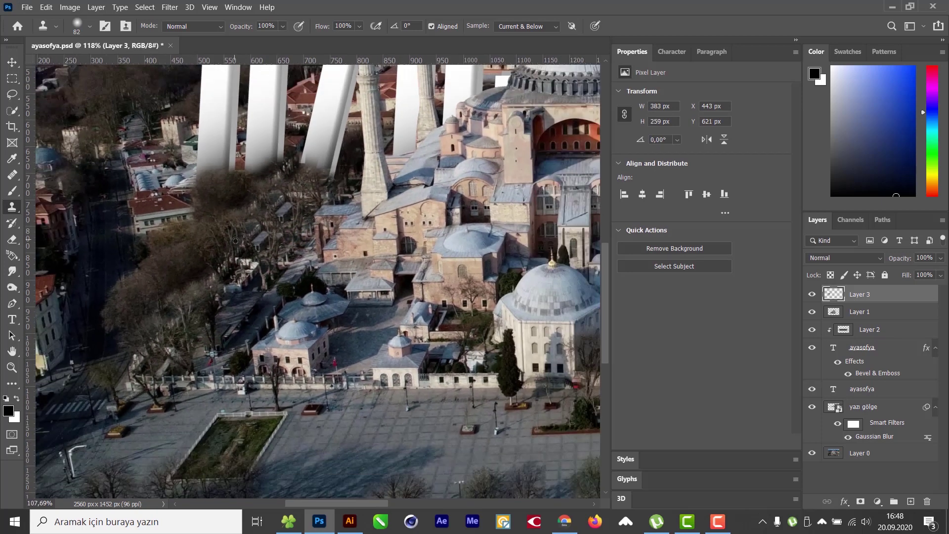
{"action": "scroll", "coordinate": [282, 188], "scroll_direction": "up", "scroll_amount": 3}
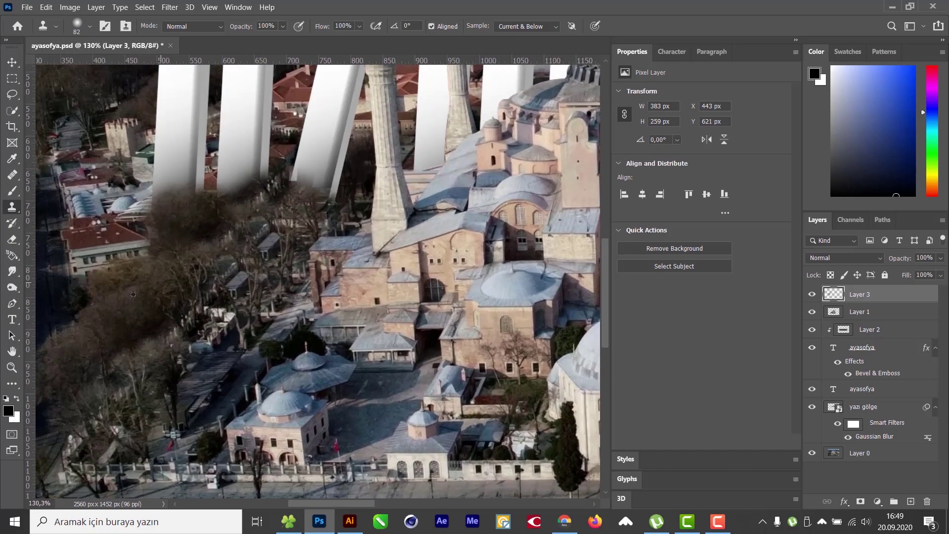
{"action": "left_click", "coordinate": [97, 327], "text": "alt"}
{"action": "mouse_move", "coordinate": [275, 179]}
{"action": "left_mouse_down"}
{"action": "mouse_move", "coordinate": [281, 197]}
{"action": "mouse_move", "coordinate": [254, 205]}
{"action": "mouse_move", "coordinate": [244, 194]}
{"action": "mouse_move", "coordinate": [287, 195]}
{"action": "left_mouse_up"}
{"action": "mouse_move", "coordinate": [286, 195]}
{"action": "left_mouse_down"}
{"action": "mouse_move", "coordinate": [335, 177]}
{"action": "mouse_move", "coordinate": [351, 185]}
{"action": "mouse_move", "coordinate": [324, 174]}
{"action": "mouse_move", "coordinate": [351, 176]}
{"action": "mouse_move", "coordinate": [294, 184]}
{"action": "left_mouse_up"}
{"action": "scroll", "coordinate": [294, 184], "scroll_direction": "down", "scroll_amount": 5}
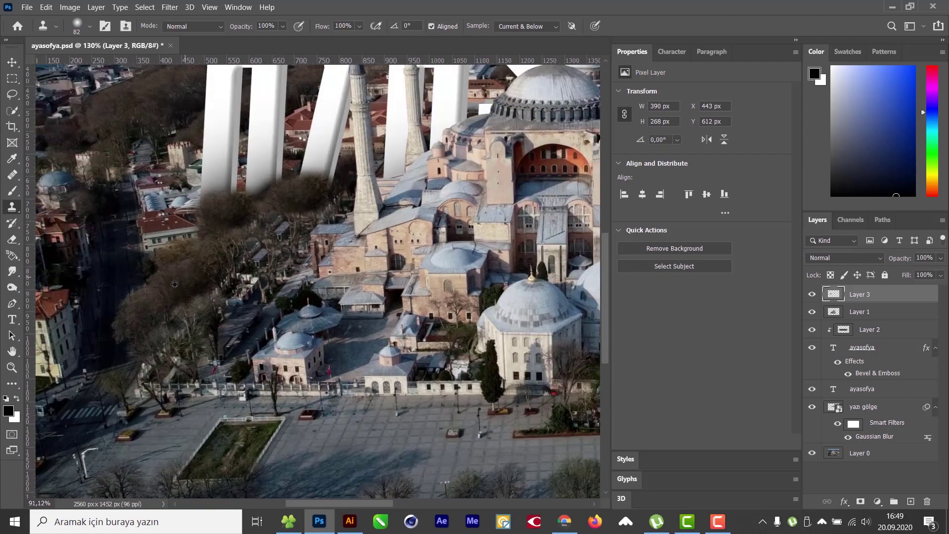
{"action": "scroll", "coordinate": [195, 242], "scroll_direction": "up", "scroll_amount": 5}
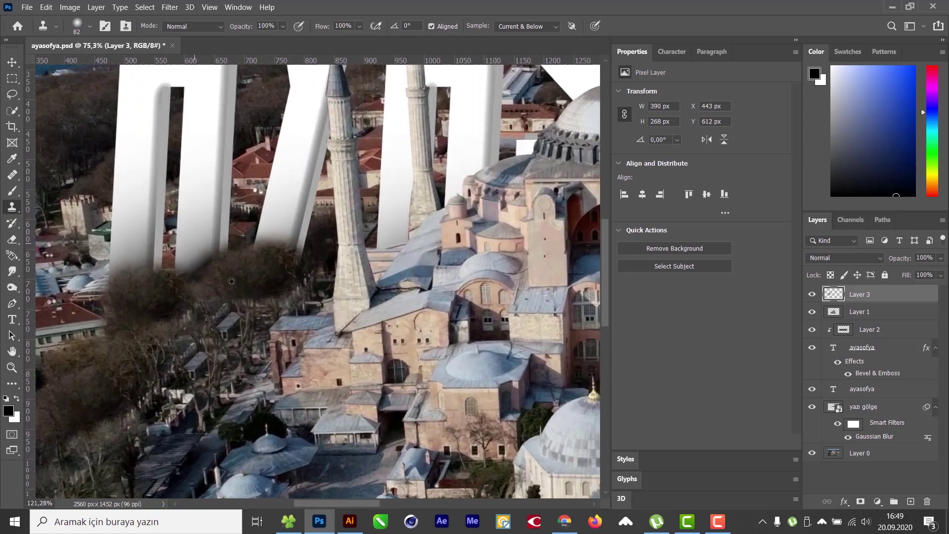
{"action": "right_click", "coordinate": [228, 279], "text": "alt"}
{"action": "scroll", "coordinate": [123, 263], "scroll_direction": "up", "scroll_amount": 3}
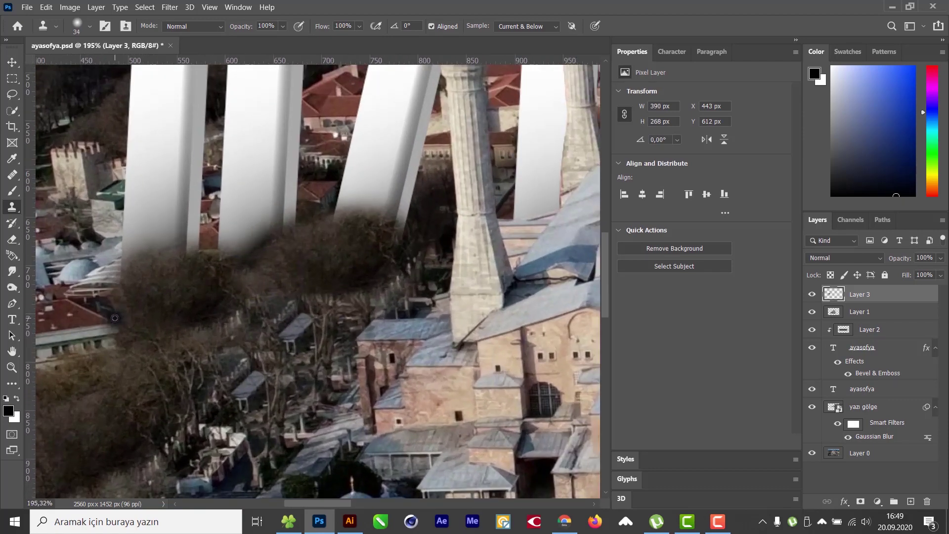
Step: Trace a pen path along the upper edge of the cloned trees, from the red-roofed house to beyond the X's left leg
{"action": "key", "text": "p"}
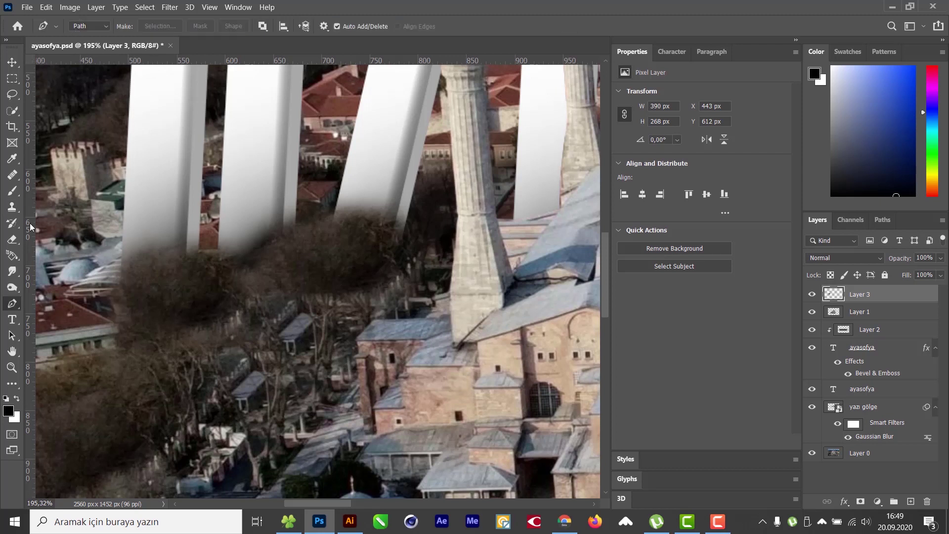
{"action": "left_click", "coordinate": [105, 331]}
{"action": "left_click", "coordinate": [122, 311]}
{"action": "left_click", "coordinate": [117, 289]}
{"action": "left_click", "coordinate": [125, 275]}
{"action": "left_click", "coordinate": [140, 254]}
{"action": "left_click", "coordinate": [165, 251]}
{"action": "left_click", "coordinate": [181, 250]}
{"action": "left_click", "coordinate": [192, 254]}
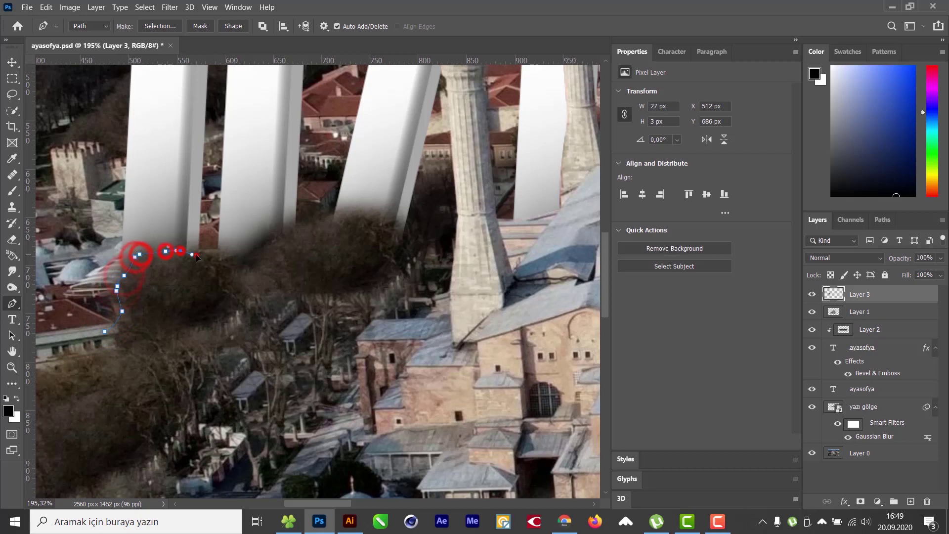
{"action": "left_click", "coordinate": [212, 255]}
{"action": "left_click", "coordinate": [225, 256]}
{"action": "left_click", "coordinate": [234, 262]}
{"action": "left_click", "coordinate": [238, 271]}
{"action": "left_click", "coordinate": [252, 262]}
{"action": "left_click", "coordinate": [255, 252]}
{"action": "left_click", "coordinate": [272, 240]}
{"action": "left_click", "coordinate": [283, 230]}
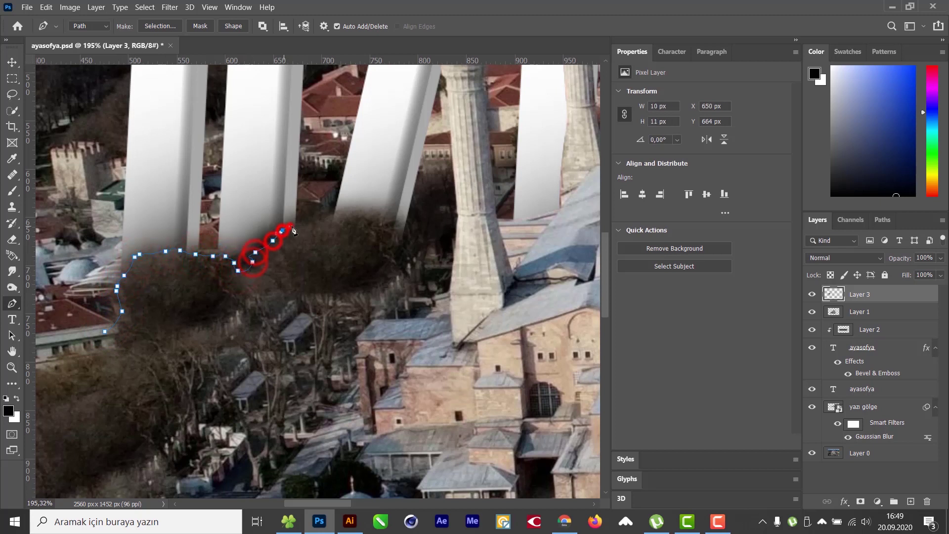
{"action": "left_click", "coordinate": [290, 226]}
{"action": "left_click", "coordinate": [299, 226]}
{"action": "left_click", "coordinate": [309, 222]}
{"action": "left_click", "coordinate": [338, 218]}
{"action": "left_click", "coordinate": [350, 217]}
{"action": "left_click", "coordinate": [361, 225]}
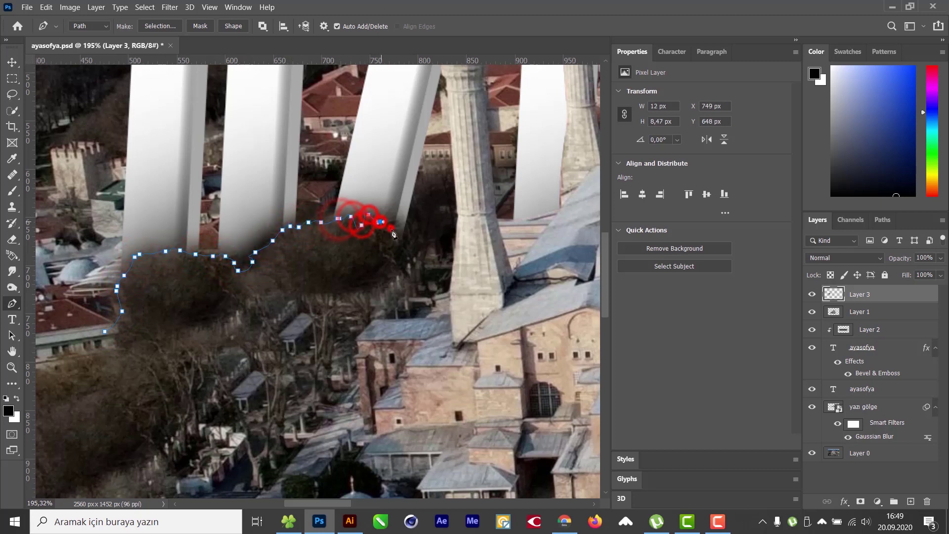
{"action": "left_click", "coordinate": [368, 215]}
{"action": "left_click", "coordinate": [380, 221]}
{"action": "left_click", "coordinate": [389, 226]}
{"action": "left_click", "coordinate": [401, 230]}
Step: Close the pen path across the letter legs above the trees so it encloses the blurry overspill
{"action": "scroll", "coordinate": [414, 223], "scroll_direction": "down", "scroll_amount": 3}
{"action": "left_click", "coordinate": [384, 193]}
{"action": "left_click", "coordinate": [302, 176]}
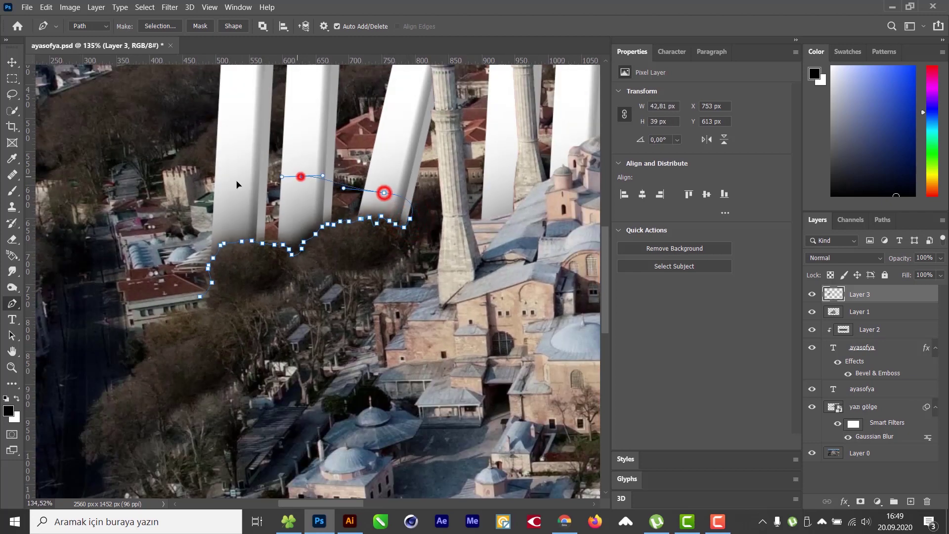
{"action": "left_click", "coordinate": [222, 183]}
{"action": "left_click", "coordinate": [197, 231]}
{"action": "left_click", "coordinate": [198, 266]}
{"action": "left_click", "coordinate": [200, 300]}
Step: Turn the path into a selection with a 1 px feather, delete that overspill from Layer 3 and deselect everything
{"action": "right_click", "coordinate": [200, 299]}
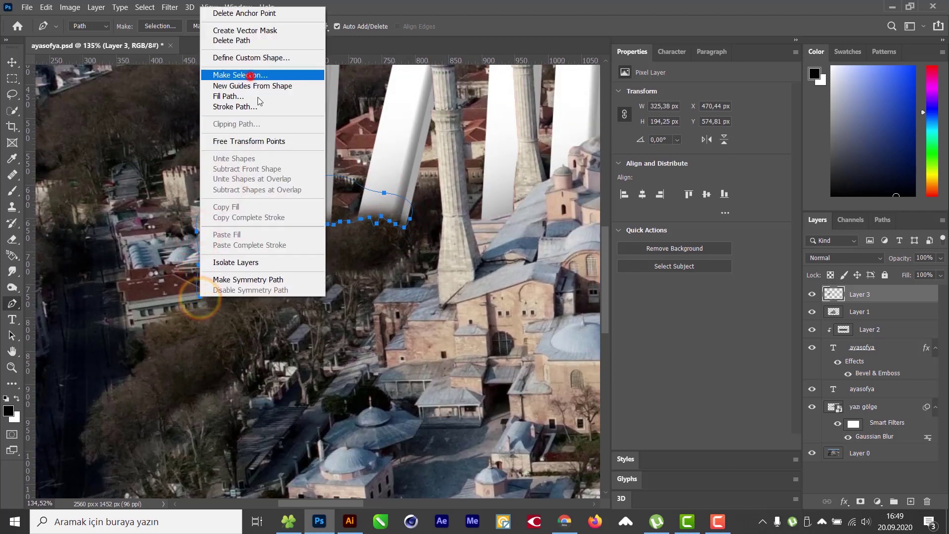
{"action": "left_click", "coordinate": [247, 75]}
{"action": "type", "text": "1"}
{"action": "key", "text": "Return"}
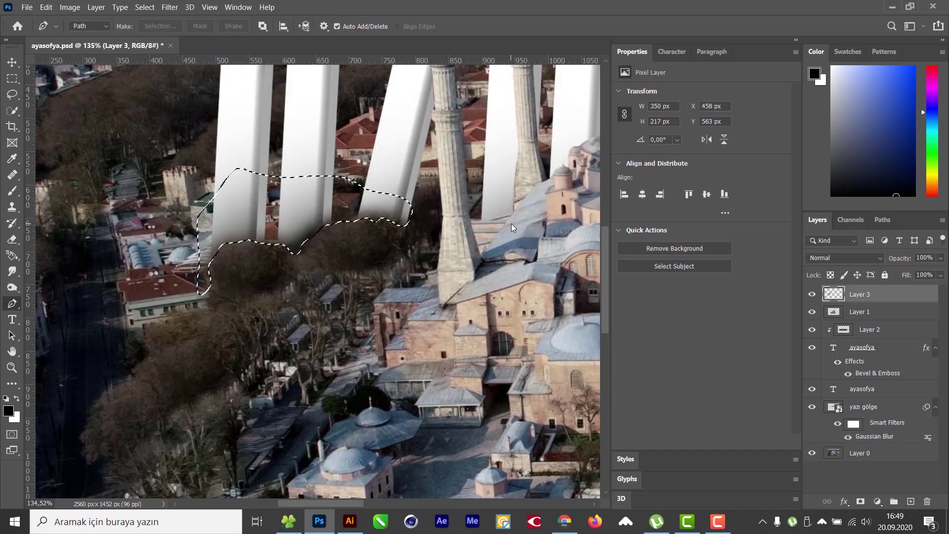
{"action": "key", "text": "ctrl+d"}
{"action": "key", "text": "v"}
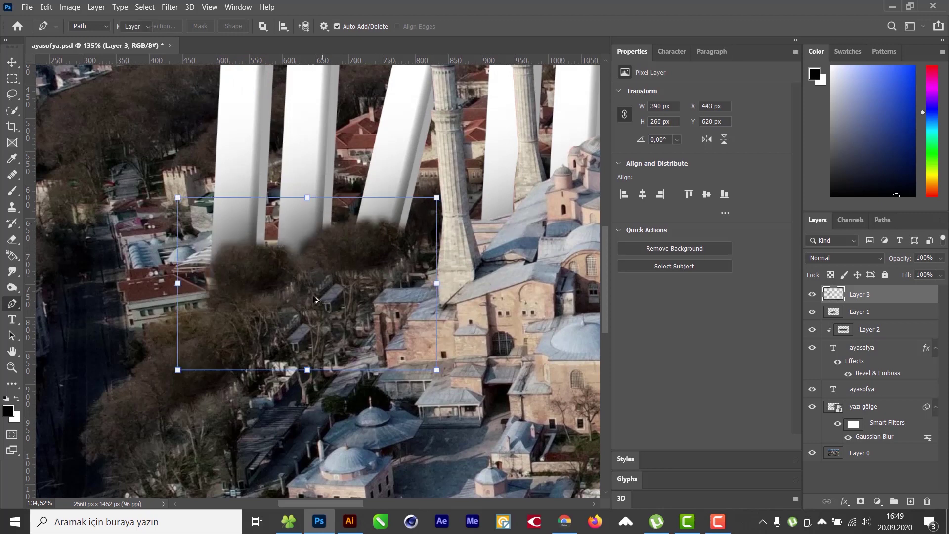
{"action": "scroll", "coordinate": [272, 302], "scroll_direction": "down", "scroll_amount": 6}
{"action": "scroll", "coordinate": [254, 308], "scroll_direction": "down", "scroll_amount": 2}
{"action": "scroll", "coordinate": [252, 345], "scroll_direction": "up", "scroll_amount": 1}
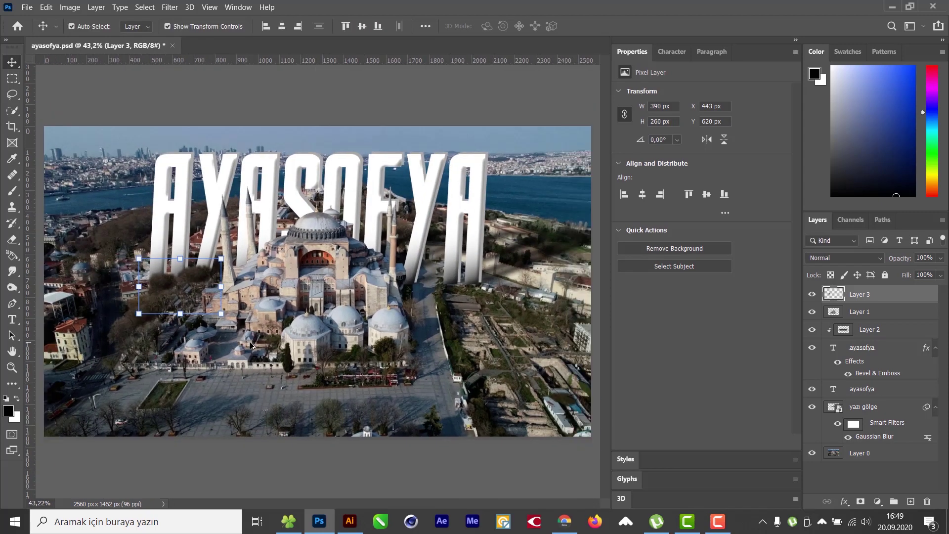
{"action": "left_click", "coordinate": [252, 459]}
Step: Hide the Yazı group so the site beneath the last A is uncovered, and make Layer 0 the active layer
{"action": "scroll", "coordinate": [169, 379], "scroll_direction": "up", "scroll_amount": 1}
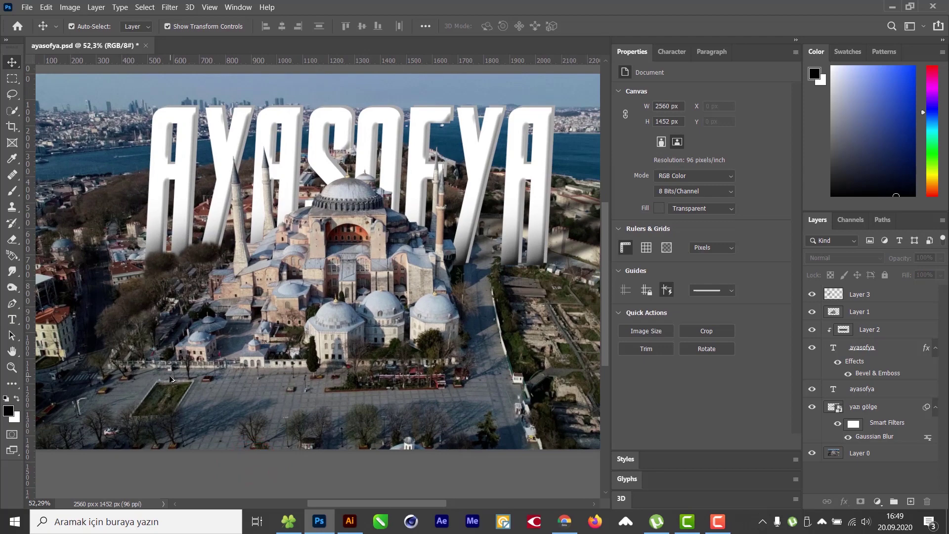
{"action": "scroll", "coordinate": [169, 379], "scroll_direction": "down", "scroll_amount": 1}
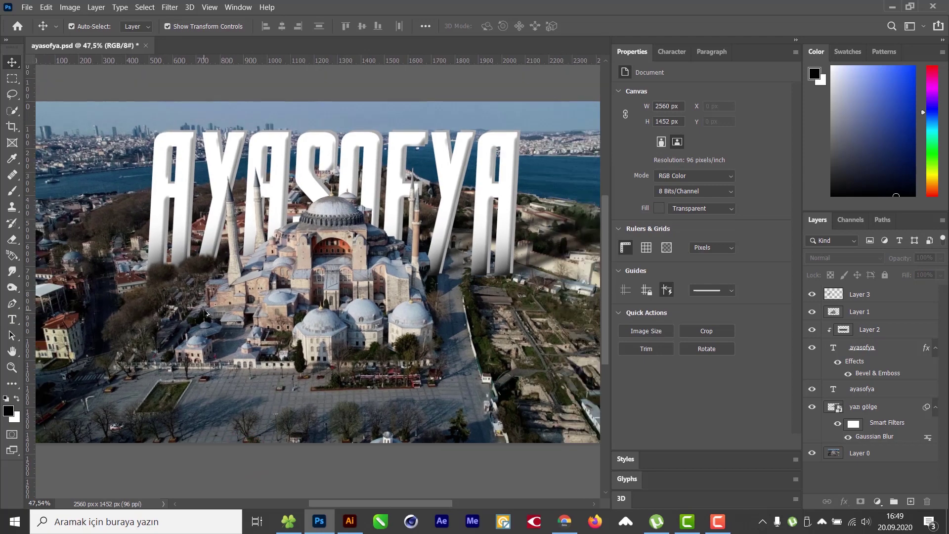
{"action": "scroll", "coordinate": [328, 287], "scroll_direction": "up", "scroll_amount": 5}
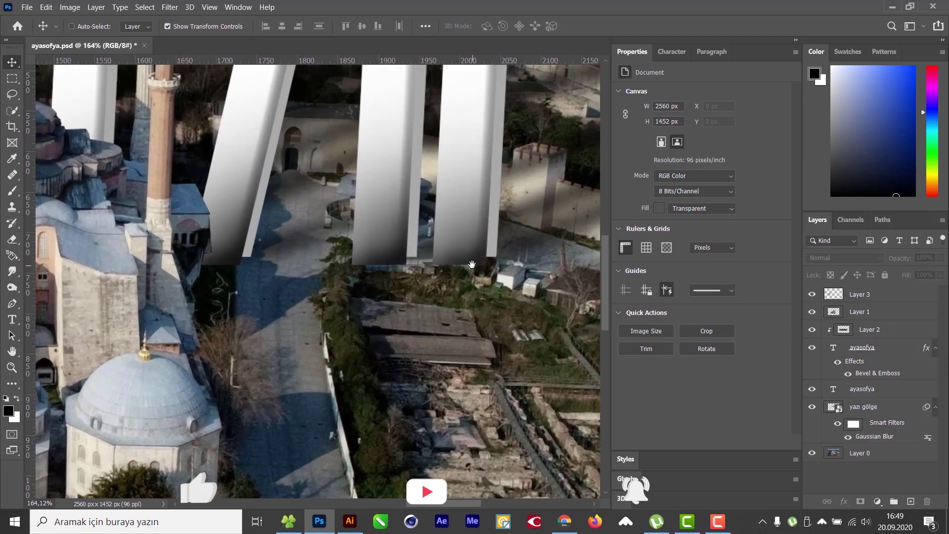
{"action": "left_click_drag", "start_coordinate": [469, 258], "coordinate": [460, 293]}
{"action": "left_click", "coordinate": [479, 324]}
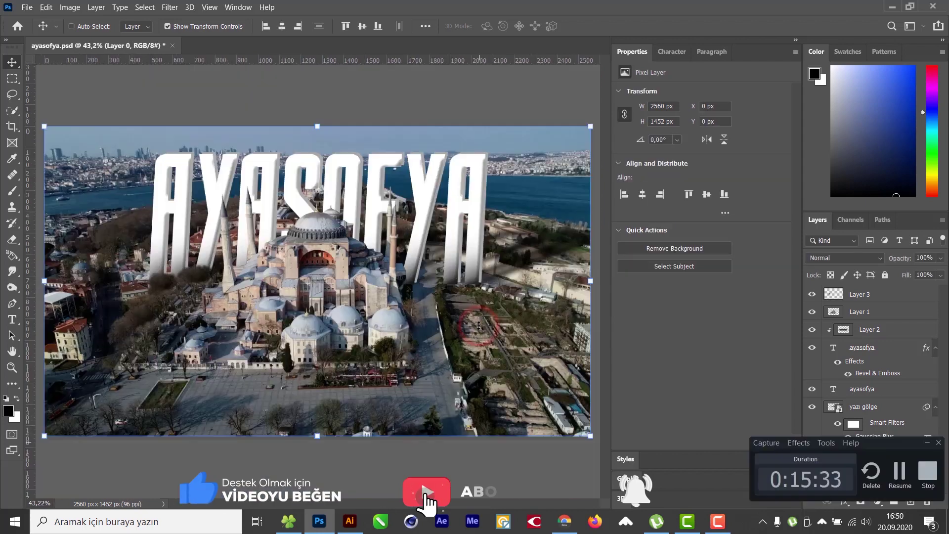
{"action": "left_click", "coordinate": [867, 294]}
{"action": "scroll", "coordinate": [467, 316], "scroll_direction": "up", "scroll_amount": 3}
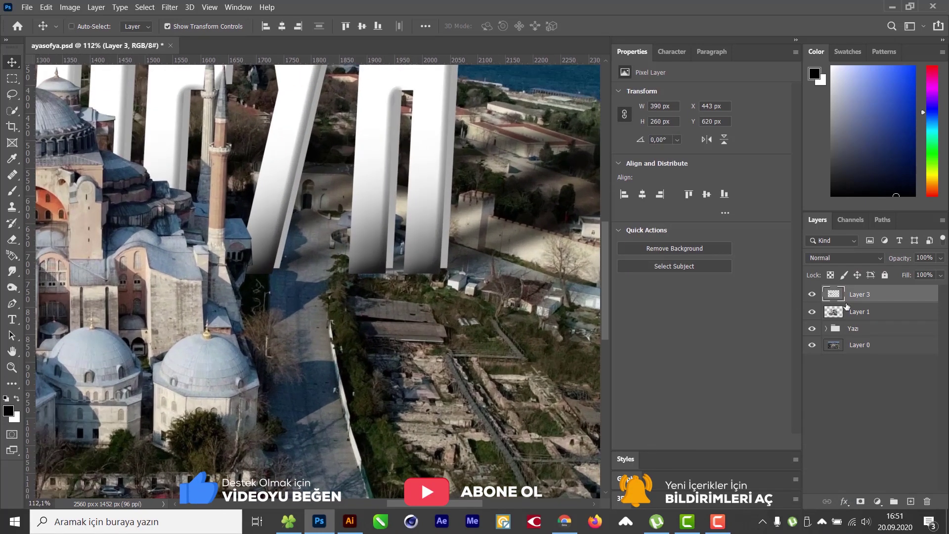
{"action": "left_click", "coordinate": [811, 328]}
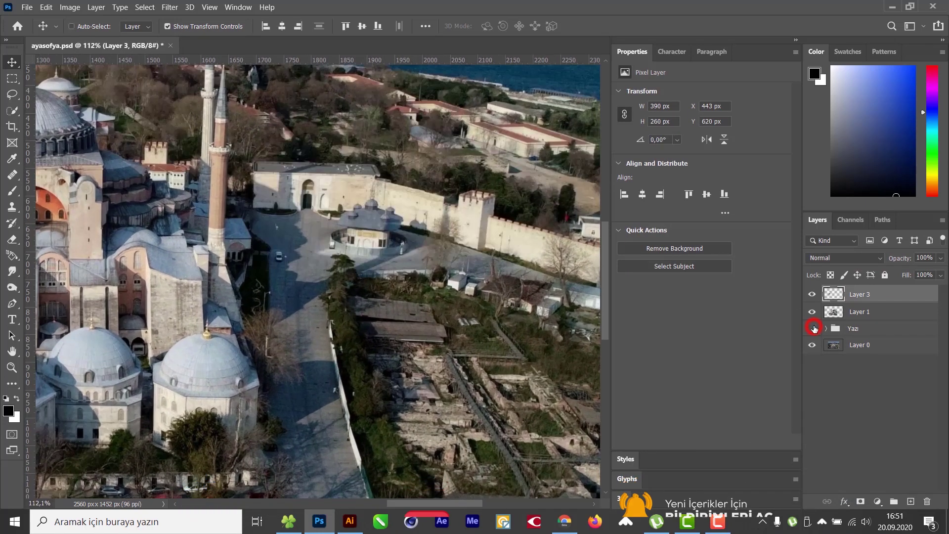
{"action": "left_click", "coordinate": [460, 295], "text": "ctrl"}
Step: Start a pen path at the white road wall and trace up the road-side edge of the tall dark tree
{"action": "scroll", "coordinate": [475, 299], "scroll_direction": "up", "scroll_amount": 2}
{"action": "mouse_move", "coordinate": [475, 299]}
{"action": "left_mouse_down"}
{"action": "mouse_move", "coordinate": [525, 302]}
{"action": "mouse_move", "coordinate": [465, 297]}
{"action": "left_mouse_up"}
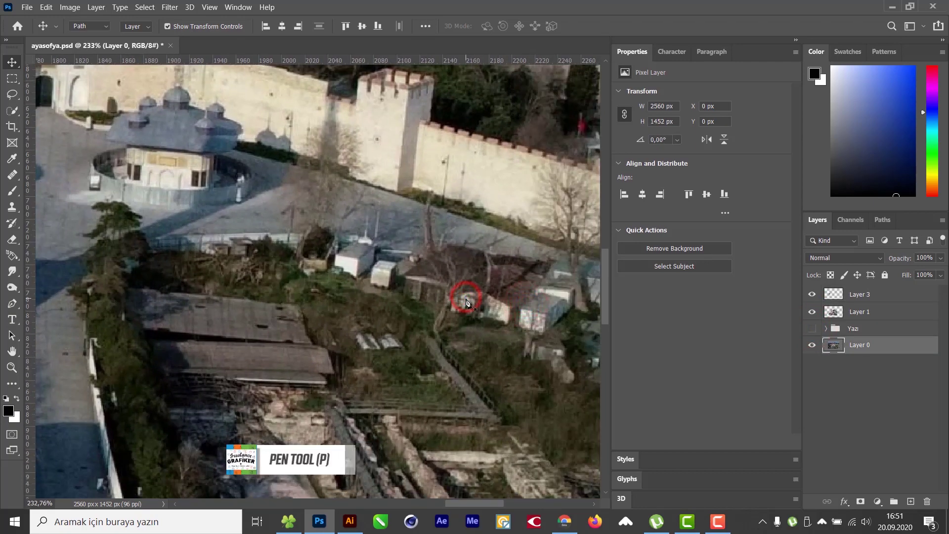
{"action": "key", "text": "p"}
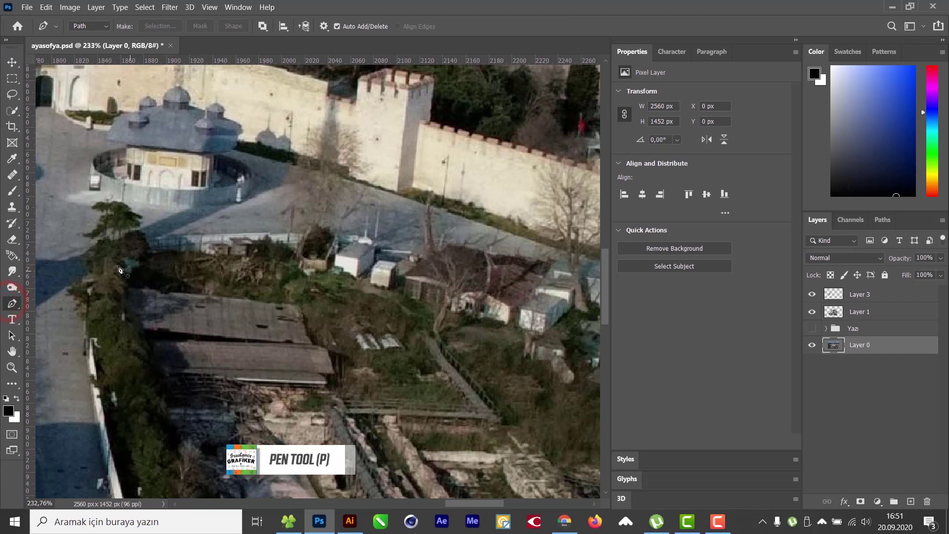
{"action": "left_click", "coordinate": [86, 320]}
{"action": "left_click", "coordinate": [75, 304]}
{"action": "left_click", "coordinate": [81, 294]}
{"action": "left_click", "coordinate": [82, 275]}
{"action": "left_click", "coordinate": [81, 268]}
{"action": "left_click", "coordinate": [85, 255]}
{"action": "left_click", "coordinate": [92, 247]}
{"action": "left_click", "coordinate": [98, 236]}
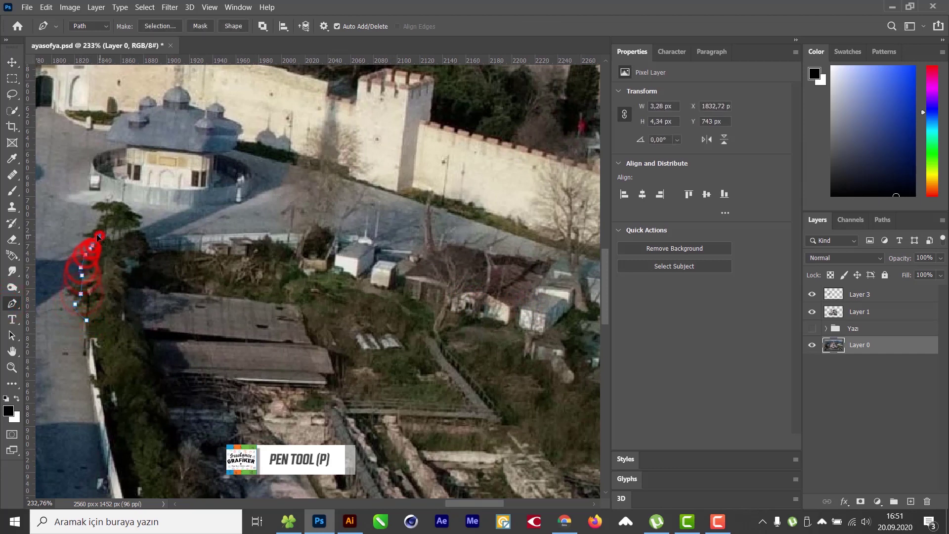
Step: Continue the pen path around the tree's crown and down its far side to the start of the pale fence
{"action": "left_click", "coordinate": [97, 227]}
{"action": "left_click", "coordinate": [103, 222]}
{"action": "left_click", "coordinate": [99, 213]}
{"action": "left_click", "coordinate": [110, 205]}
{"action": "left_click", "coordinate": [94, 205]}
{"action": "left_click_drag", "start_coordinate": [96, 203], "coordinate": [115, 193]}
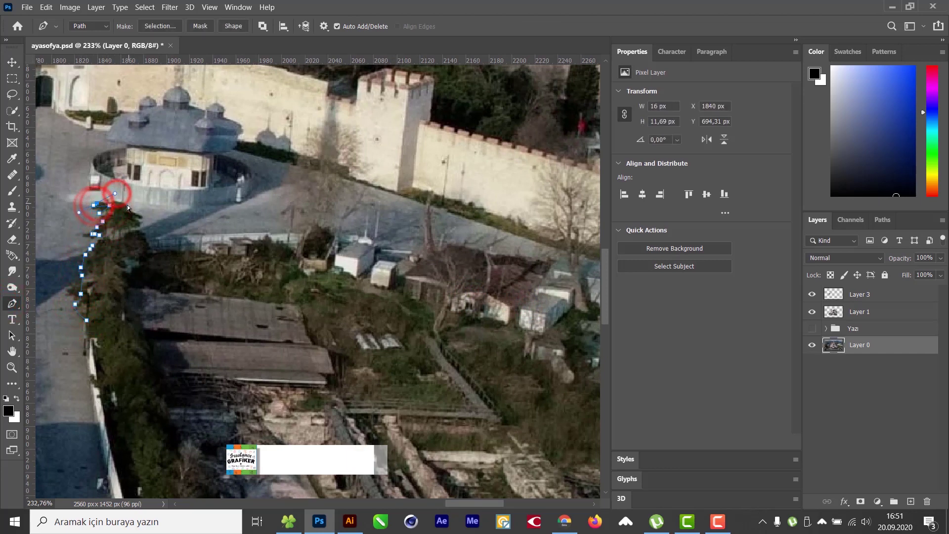
{"action": "left_click", "coordinate": [128, 204]}
{"action": "left_click", "coordinate": [136, 210]}
{"action": "left_click", "coordinate": [140, 220]}
{"action": "left_click", "coordinate": [143, 235]}
{"action": "left_click", "coordinate": [150, 234]}
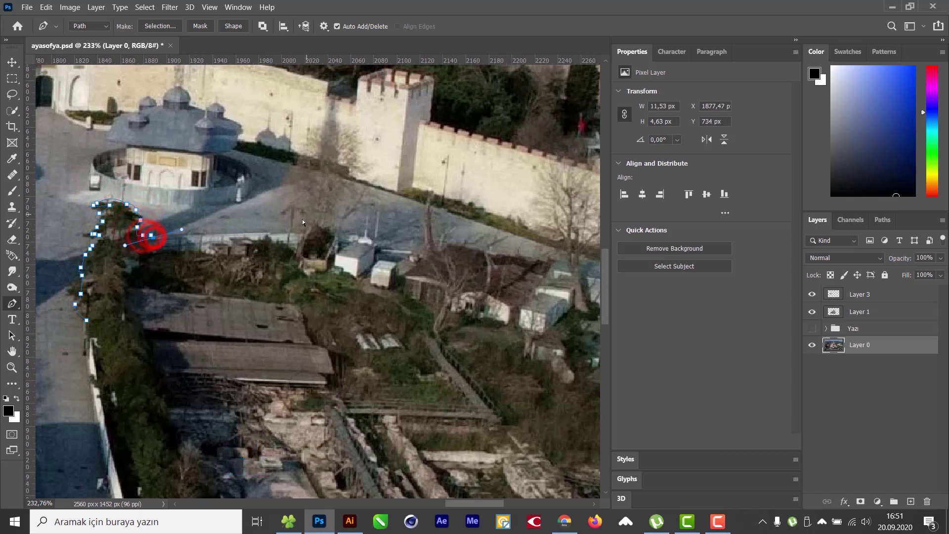
Step: Extend the pen path along the fence top, over the round bush and above the first white hut
{"action": "left_click", "coordinate": [302, 231]}
{"action": "left_click_drag", "start_coordinate": [302, 230], "coordinate": [318, 228]}
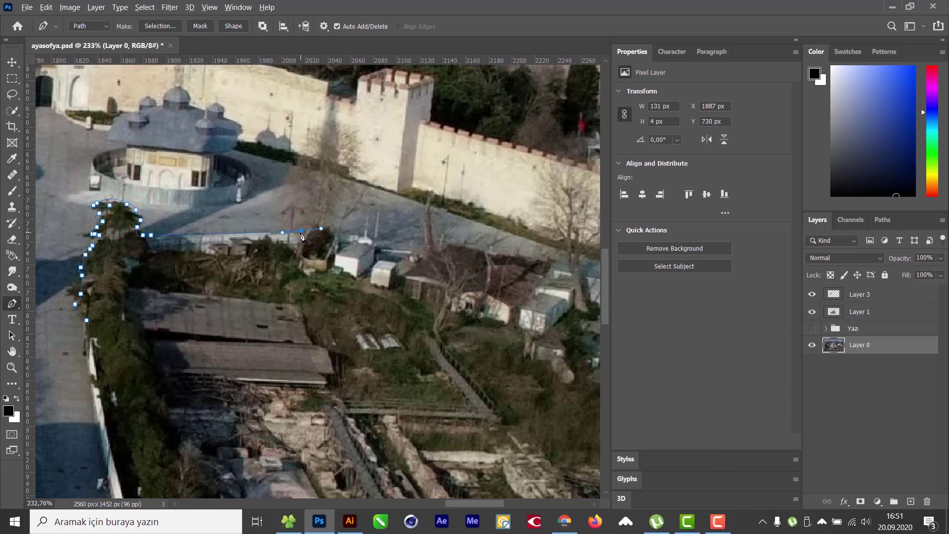
{"action": "left_click", "coordinate": [308, 227]}
{"action": "left_click", "coordinate": [313, 226]}
{"action": "left_click", "coordinate": [326, 229]}
{"action": "left_click", "coordinate": [342, 230]}
{"action": "left_click", "coordinate": [351, 230]}
{"action": "left_click", "coordinate": [365, 235]}
{"action": "left_click", "coordinate": [373, 235]}
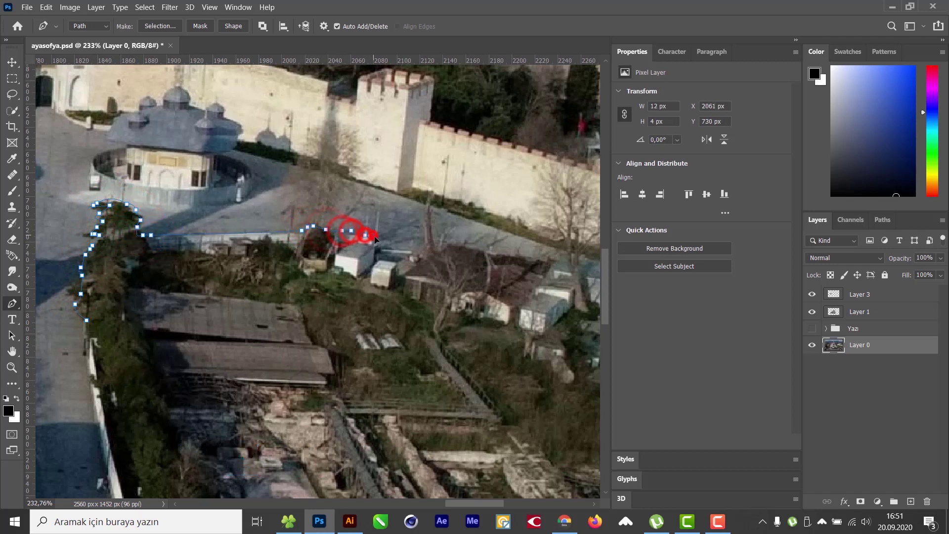
Step: Carry the pen path past the white huts and along the roofline of the dark-roofed house to its far corner
{"action": "left_click", "coordinate": [376, 244]}
{"action": "left_click", "coordinate": [401, 247]}
{"action": "left_click", "coordinate": [411, 248]}
{"action": "left_click", "coordinate": [433, 246]}
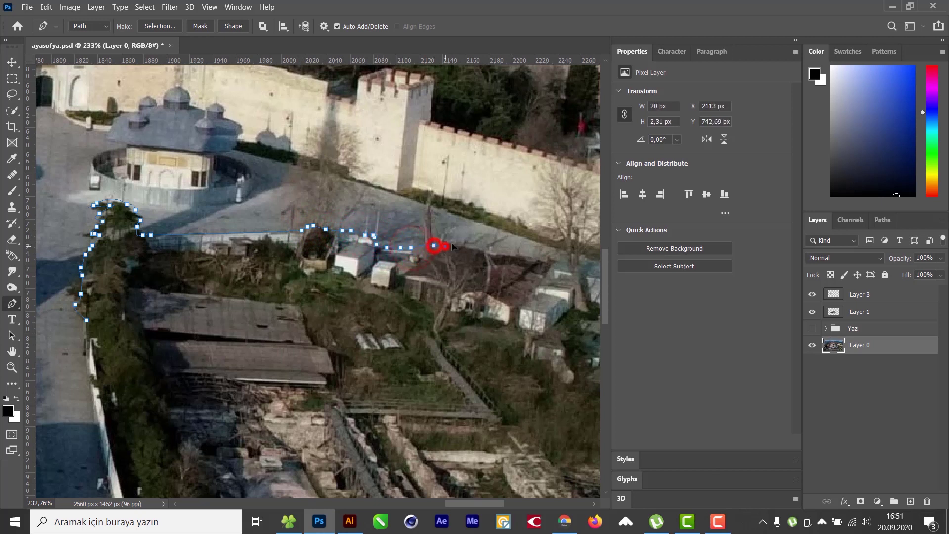
{"action": "left_click", "coordinate": [444, 245]}
{"action": "left_click", "coordinate": [452, 243]}
{"action": "left_click", "coordinate": [466, 243]}
{"action": "left_click", "coordinate": [510, 252]}
{"action": "left_click", "coordinate": [557, 261]}
Step: Bring the pen path down past the house and back across the ruins to the road wall, enclosing an area about 421 × 219 px
{"action": "left_click", "coordinate": [528, 298]}
{"action": "left_click", "coordinate": [521, 308]}
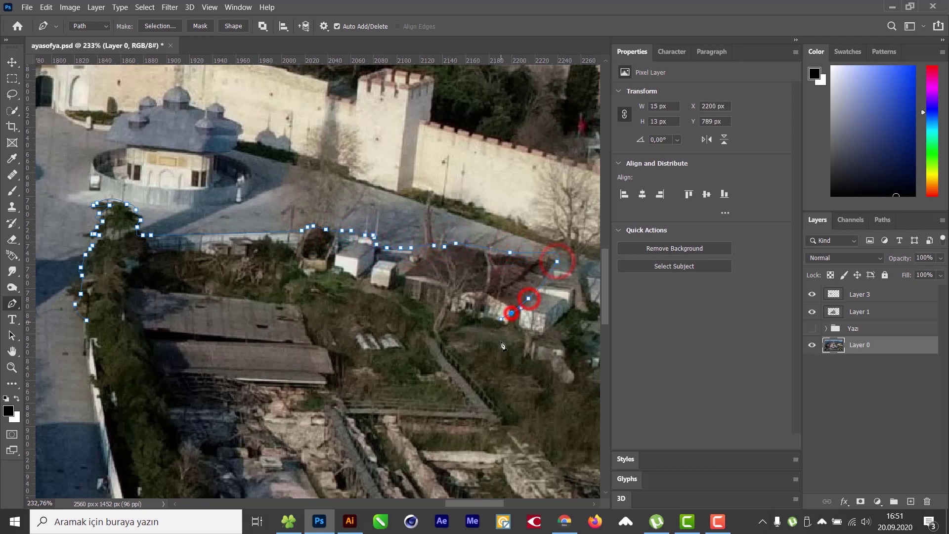
{"action": "left_click", "coordinate": [511, 313]}
{"action": "left_click", "coordinate": [501, 318]}
{"action": "left_click", "coordinate": [510, 401]}
{"action": "left_click", "coordinate": [515, 418]}
{"action": "left_click", "coordinate": [443, 441]}
{"action": "left_click", "coordinate": [288, 432]}
{"action": "left_click", "coordinate": [198, 436]}
{"action": "left_click", "coordinate": [117, 390]}
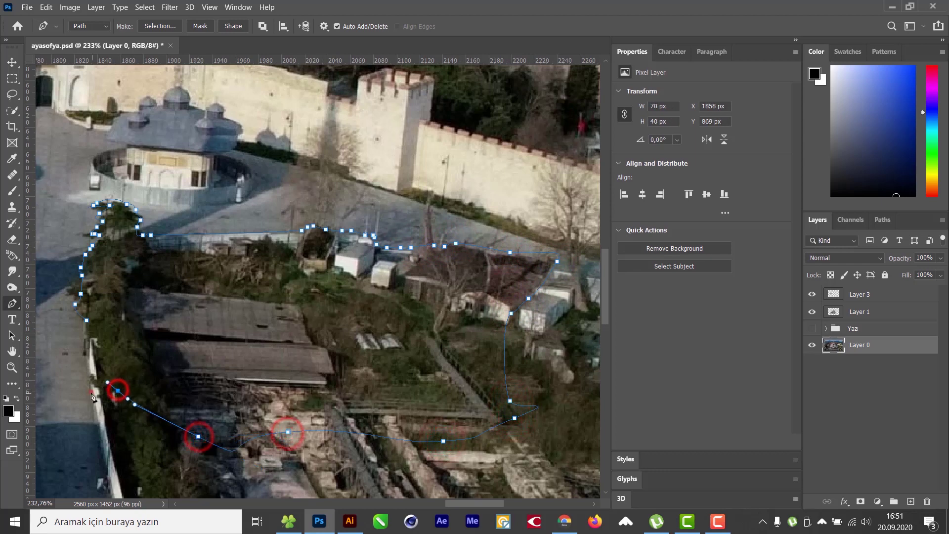
{"action": "left_click", "coordinate": [91, 391]}
Step: Turn the closed path into a selection and copy that area of Layer 0 onto a new layer
{"action": "right_click", "coordinate": [86, 322]}
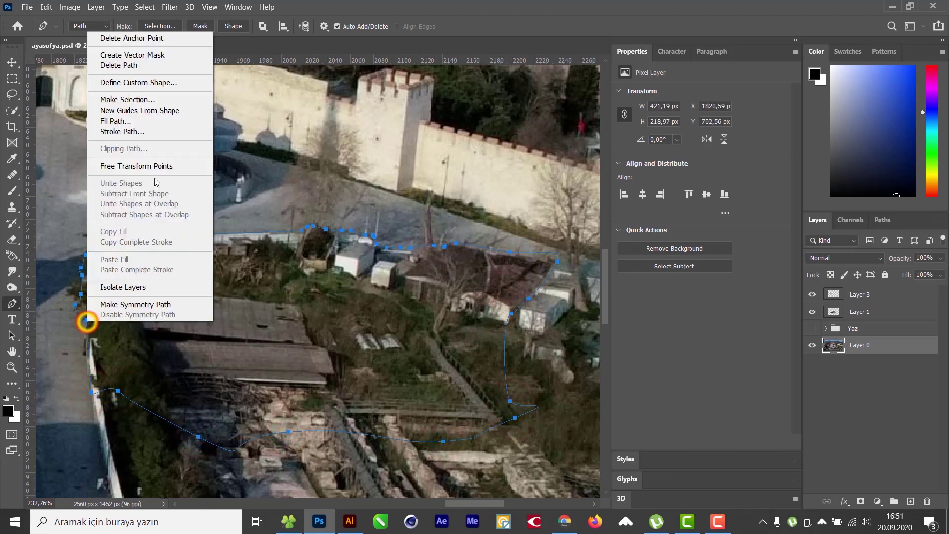
{"action": "left_click", "coordinate": [145, 102]}
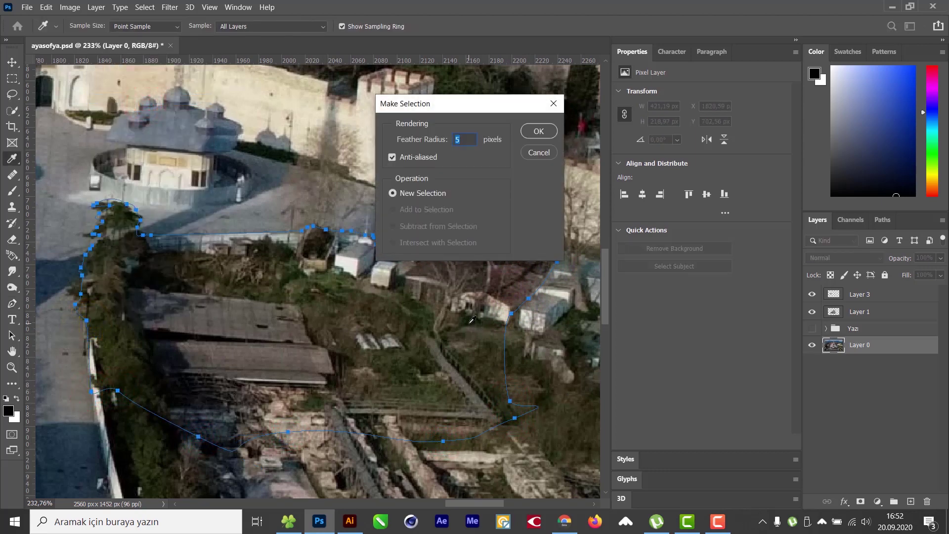
{"action": "key", "text": "Return"}
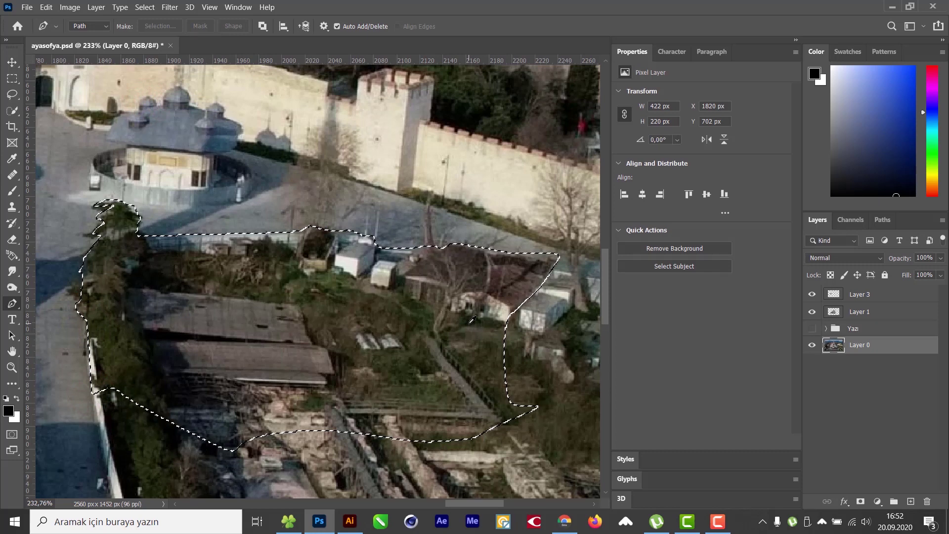
{"action": "key", "text": "ctrl+shift+alt+n"}
{"action": "key", "text": "ctrl+d"}
Step: Show the Yazı group again and move Layer 4 above it so the copied foreground covers the letter bases
{"action": "key", "text": "v"}
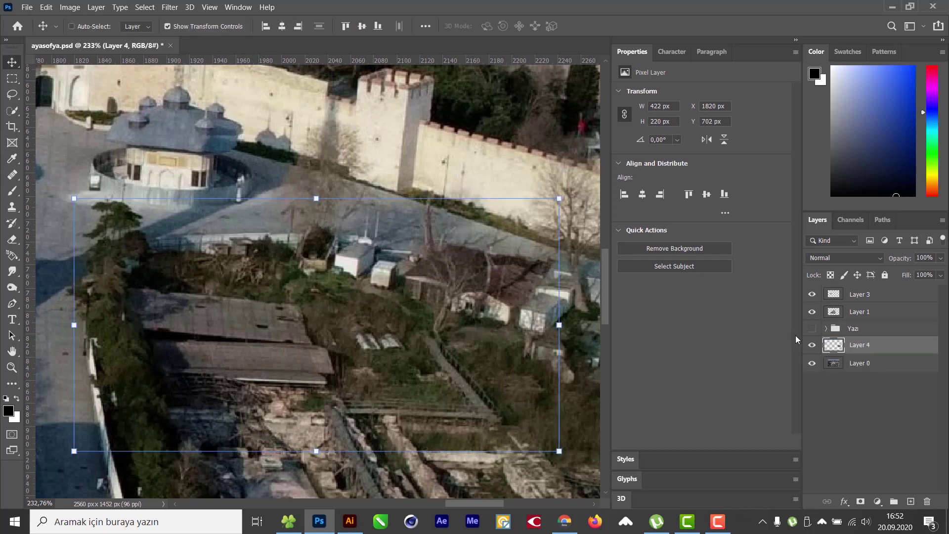
{"action": "left_click", "coordinate": [812, 329]}
{"action": "left_click_drag", "start_coordinate": [872, 348], "coordinate": [874, 311]}
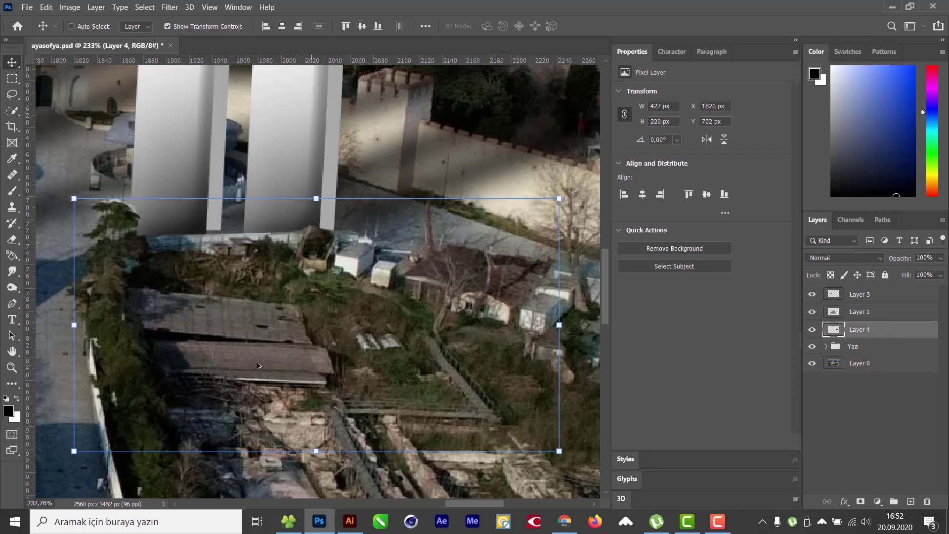
Step: Examine the base of the last A against the copied fence and trees, and check the whole composition with nothing selected
{"action": "scroll", "coordinate": [257, 365], "scroll_direction": "down", "scroll_amount": 3}
{"action": "scroll", "coordinate": [257, 316], "scroll_direction": "down", "scroll_amount": 2}
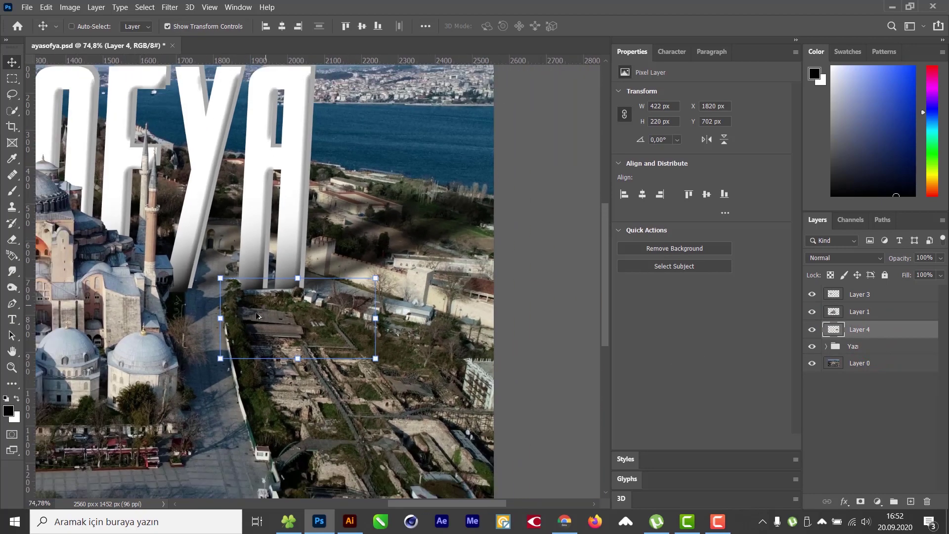
{"action": "scroll", "coordinate": [258, 316], "scroll_direction": "down", "scroll_amount": 1}
{"action": "scroll", "coordinate": [277, 304], "scroll_direction": "up", "scroll_amount": 5}
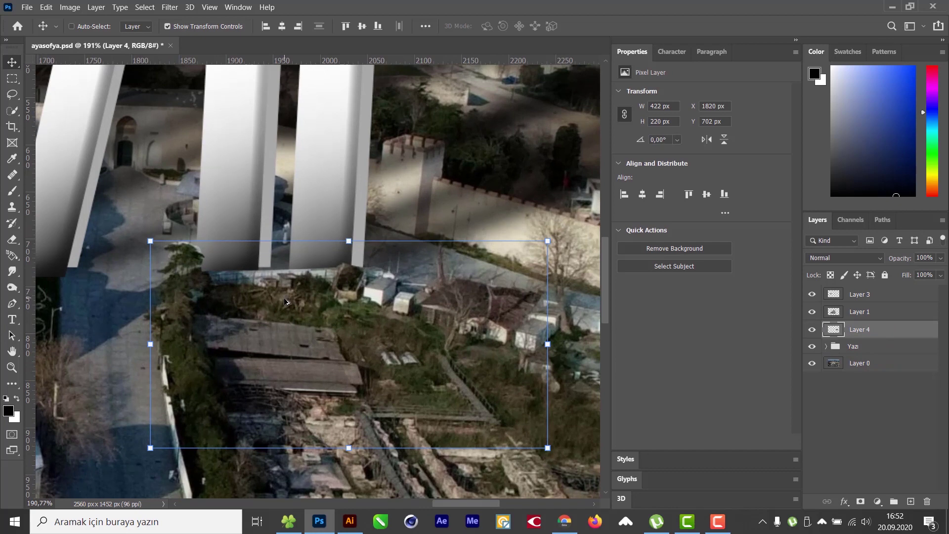
{"action": "scroll", "coordinate": [326, 293], "scroll_direction": "down", "scroll_amount": 5}
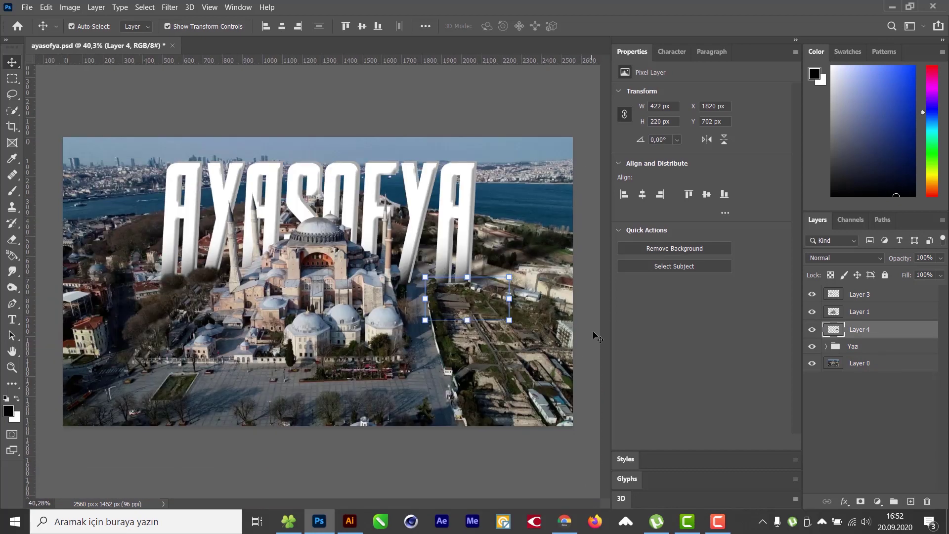
{"action": "left_click", "coordinate": [596, 336]}
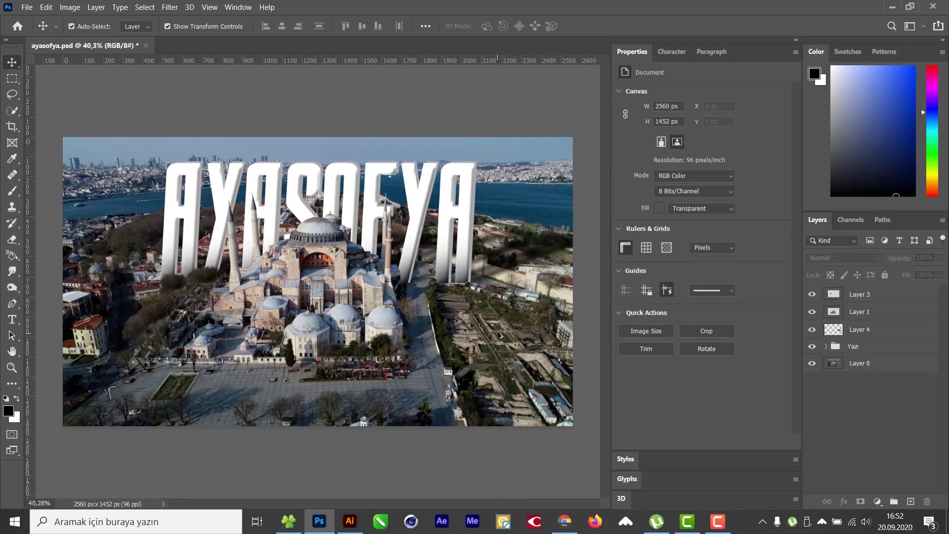
{"action": "scroll", "coordinate": [501, 294], "scroll_direction": "up", "scroll_amount": 8}
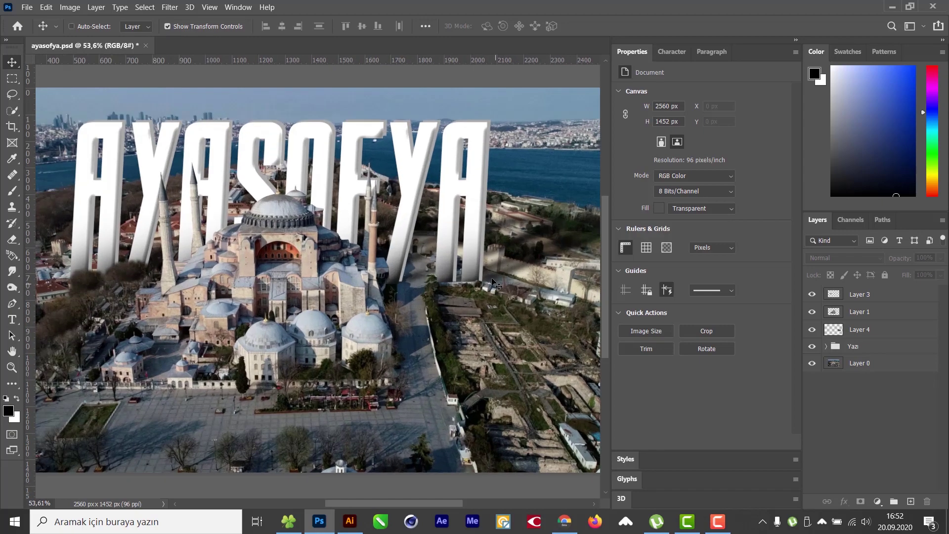
{"action": "scroll", "coordinate": [443, 297], "scroll_direction": "down", "scroll_amount": 5}
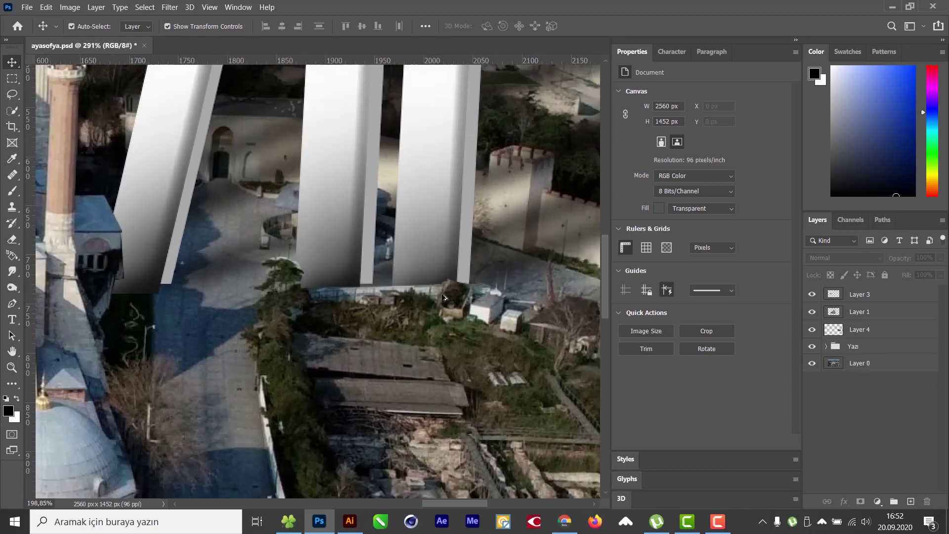
{"action": "scroll", "coordinate": [442, 297], "scroll_direction": "down", "scroll_amount": 1}
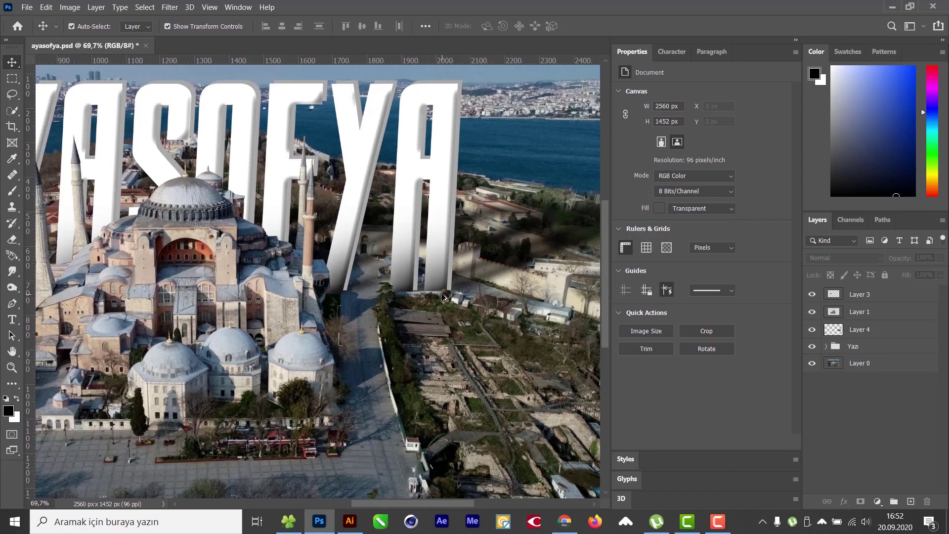
{"action": "scroll", "coordinate": [336, 306], "scroll_direction": "down", "scroll_amount": 2}
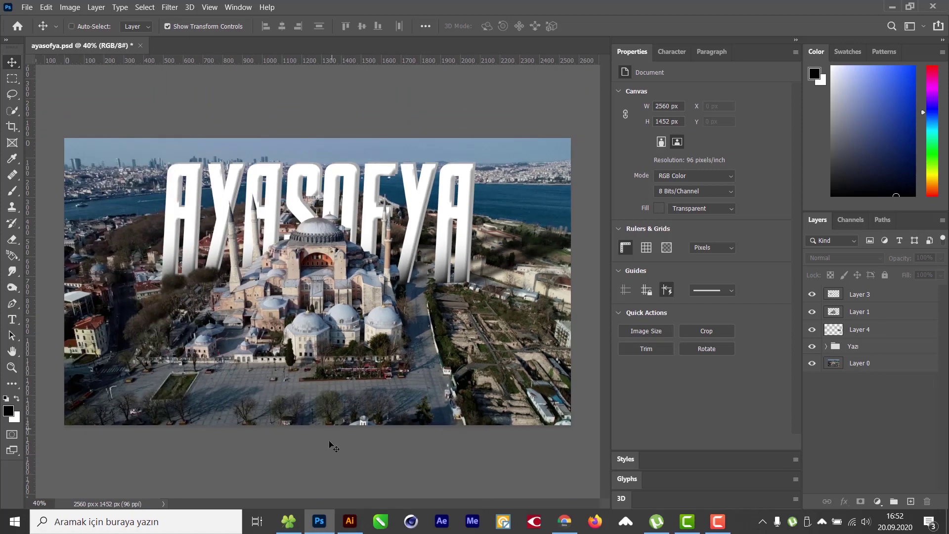
{"action": "scroll", "coordinate": [318, 460], "scroll_direction": "up", "scroll_amount": 1}
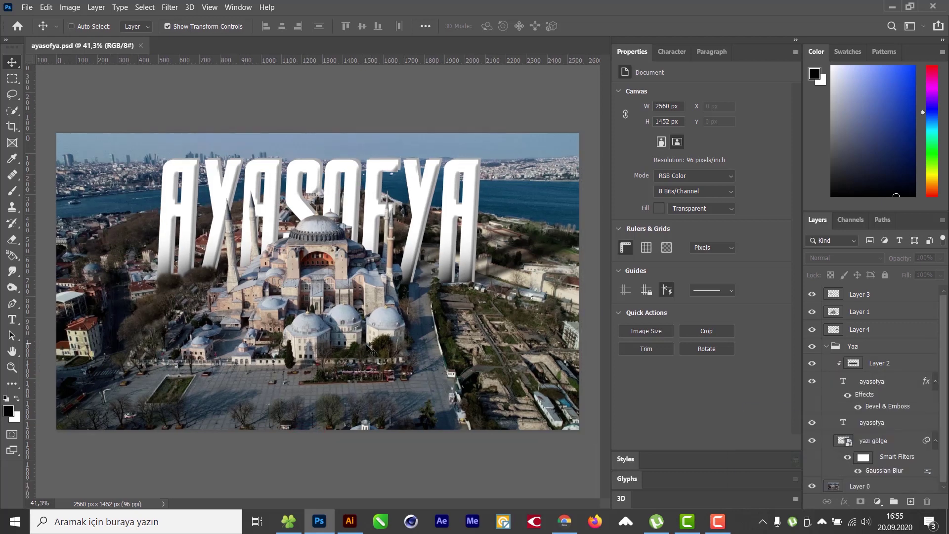
Step: Collapse the Yazı group and add a Drop Shadow effect to the mosque cut-out on Layer 1
{"action": "left_click", "coordinate": [883, 311]}
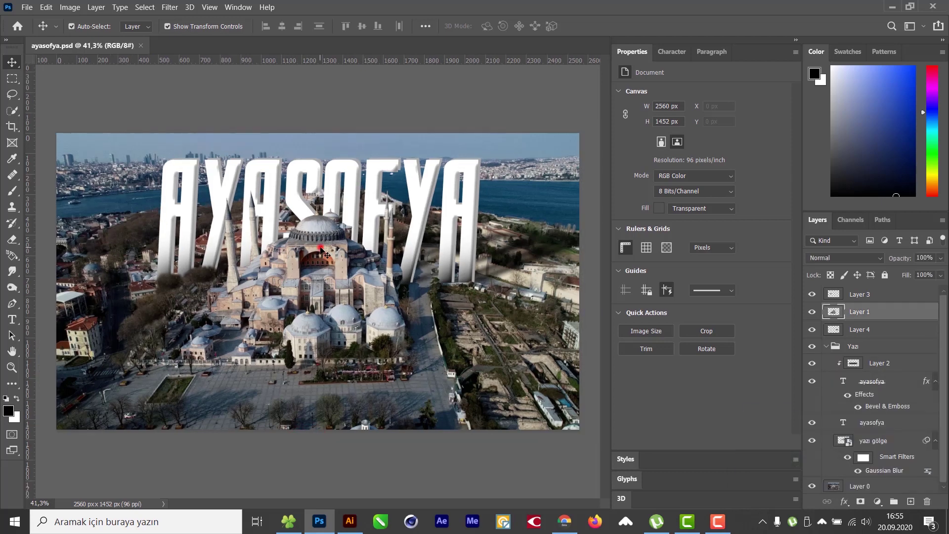
{"action": "left_click", "coordinate": [825, 346]}
{"action": "double_click", "coordinate": [891, 314]}
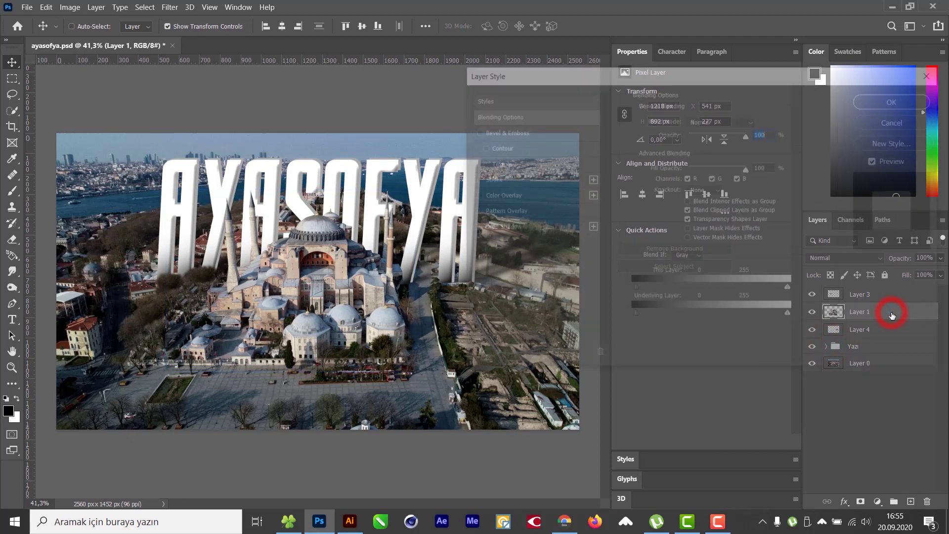
{"action": "left_click", "coordinate": [499, 228]}
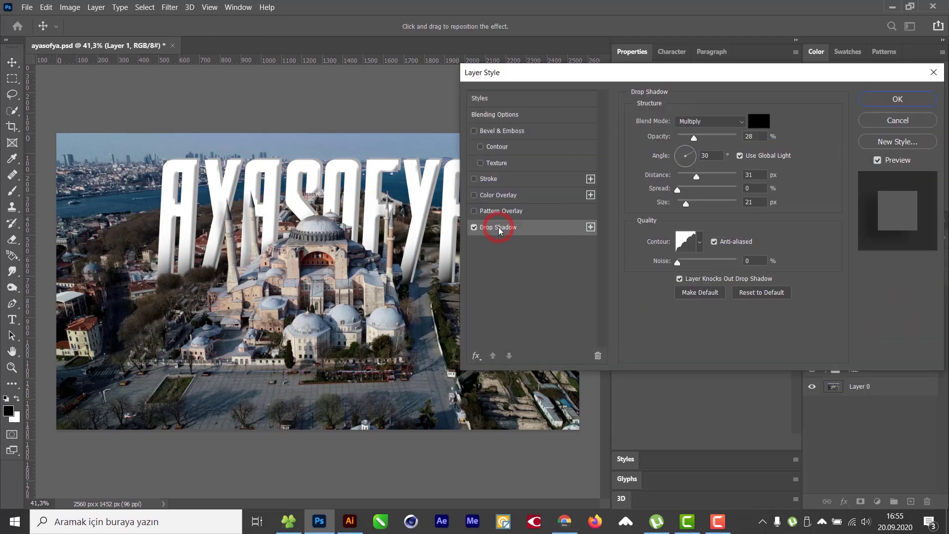
Step: Set the mosque cut-out's drop shadow to 76% opacity, -158° angle, about 55 px distance and 32 px size
{"action": "left_click", "coordinate": [722, 138]}
{"action": "left_click", "coordinate": [692, 176]}
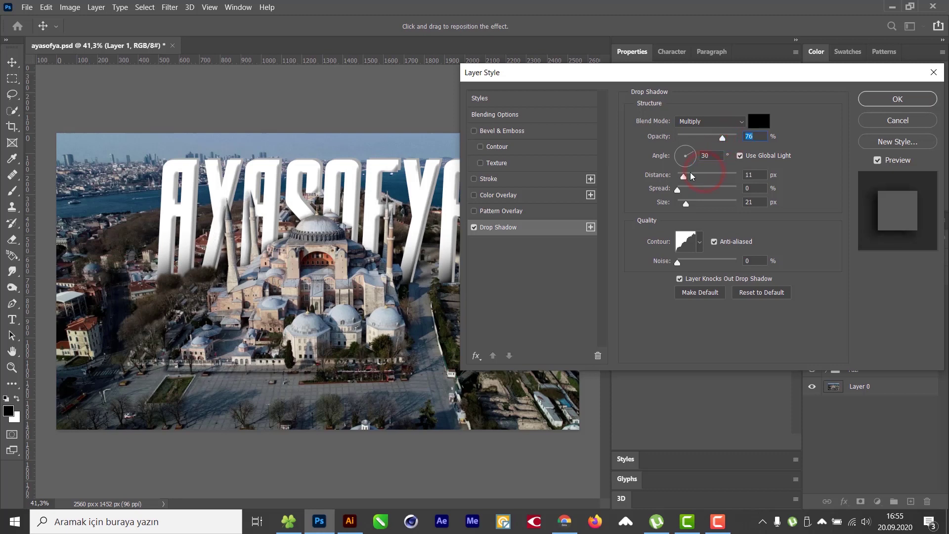
{"action": "left_click_drag", "start_coordinate": [689, 156], "coordinate": [676, 166]}
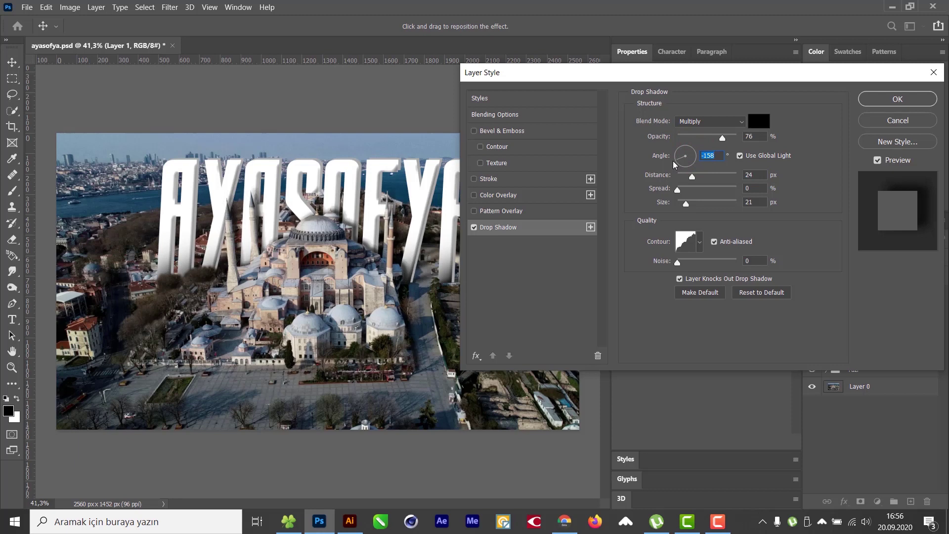
{"action": "mouse_move", "coordinate": [686, 203]}
{"action": "left_mouse_down"}
{"action": "mouse_move", "coordinate": [706, 177]}
{"action": "mouse_move", "coordinate": [690, 205]}
{"action": "left_mouse_up"}
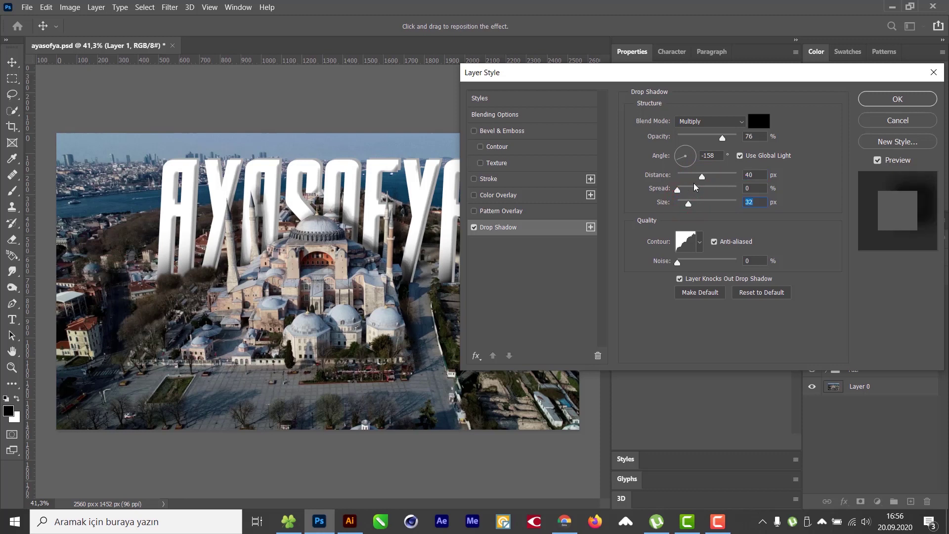
{"action": "left_click_drag", "start_coordinate": [701, 177], "coordinate": [709, 176]}
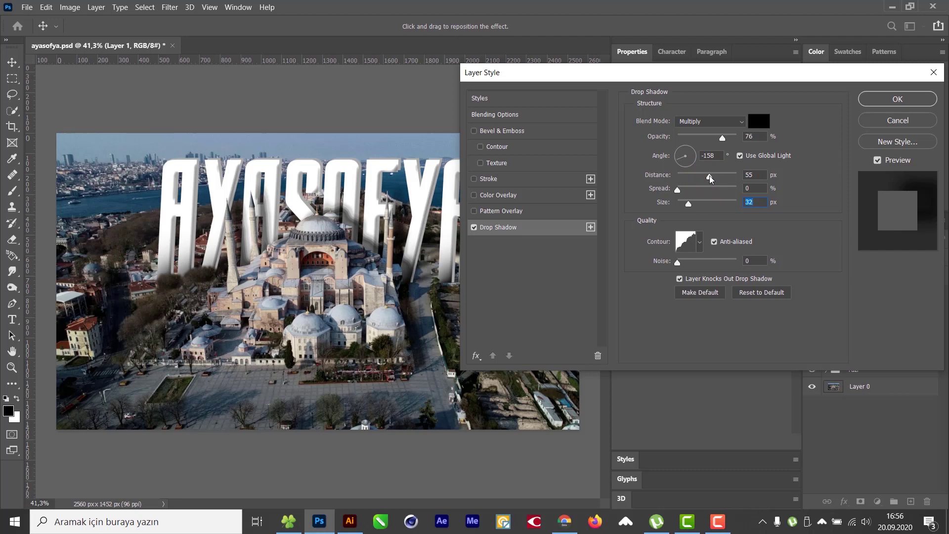
{"action": "left_click", "coordinate": [710, 175]}
{"action": "left_click", "coordinate": [900, 98]}
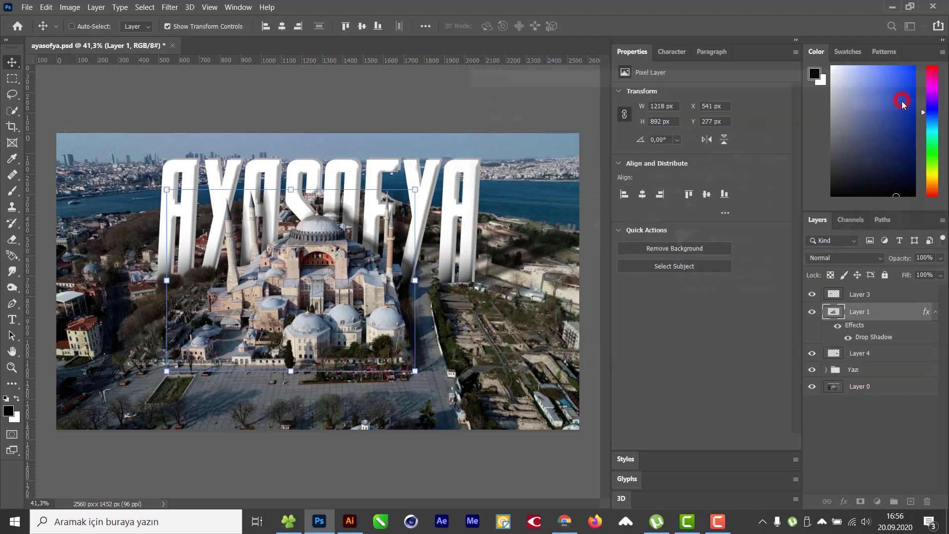
Step: Separate the mosque's drop shadow into its own layer and rename that layer "ayasofya gölge"
{"action": "right_click", "coordinate": [865, 334]}
{"action": "left_click", "coordinate": [886, 309]}
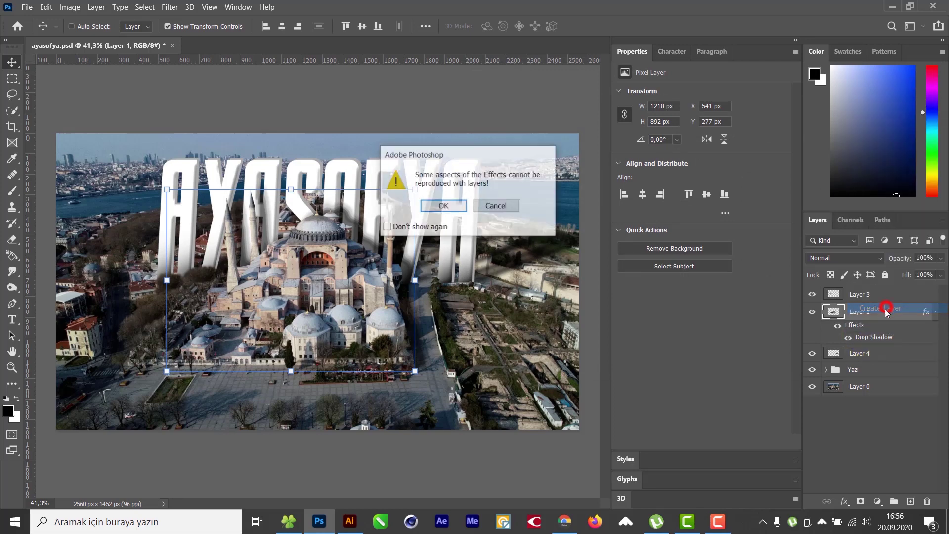
{"action": "left_click", "coordinate": [444, 205]}
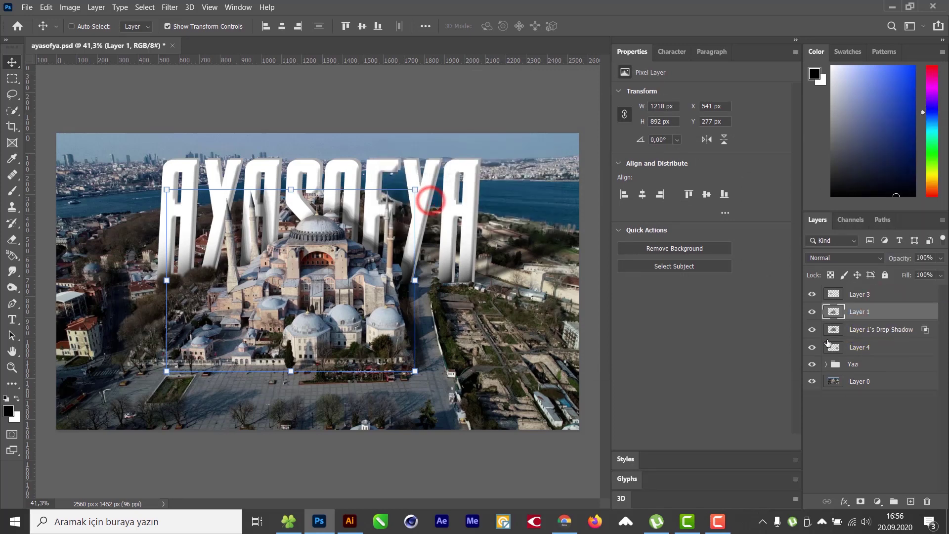
{"action": "left_click", "coordinate": [893, 331]}
{"action": "double_click", "coordinate": [893, 331]}
{"action": "type", "text": "ayasofya gölge"}
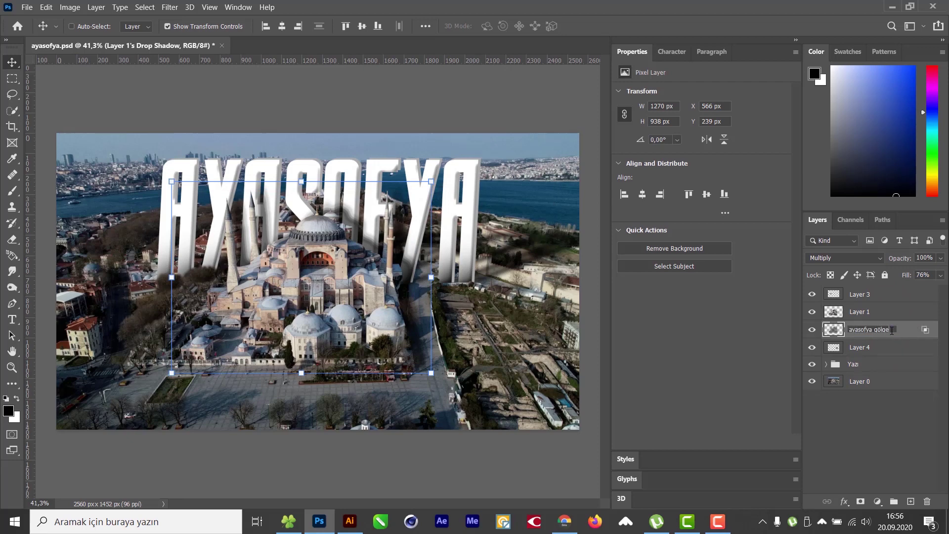
{"action": "key", "text": "Return"}
Step: Rename the mosque cut-out layer, Layer 1, as "ayasaofya"
{"action": "left_click", "coordinate": [860, 312]}
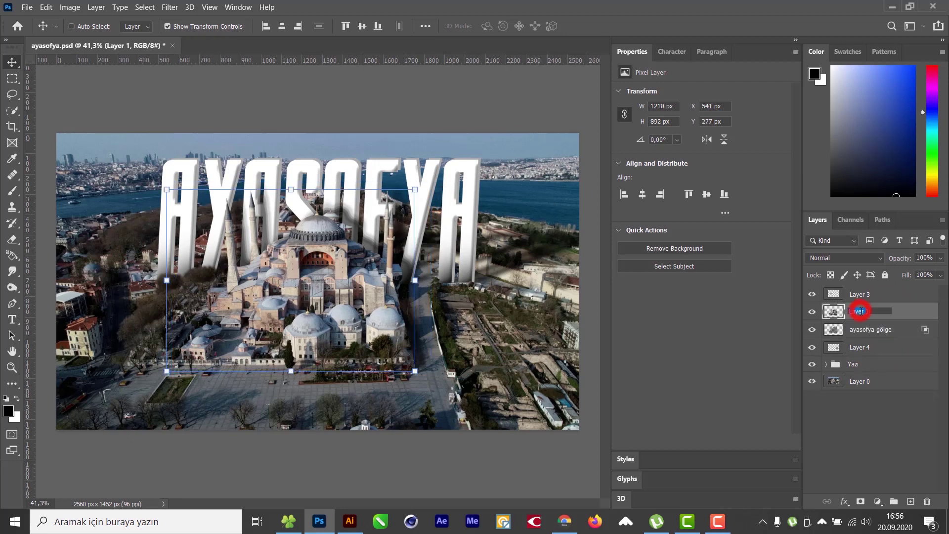
{"action": "double_click", "coordinate": [860, 311]}
{"action": "type", "text": "ayasaofya"}
{"action": "key", "text": "Return"}
Step: Add a layer mask to "ayasofya gölge" and erase the shadow over the ground and lower buildings in front of the mosque
{"action": "left_click", "coordinate": [860, 295]}
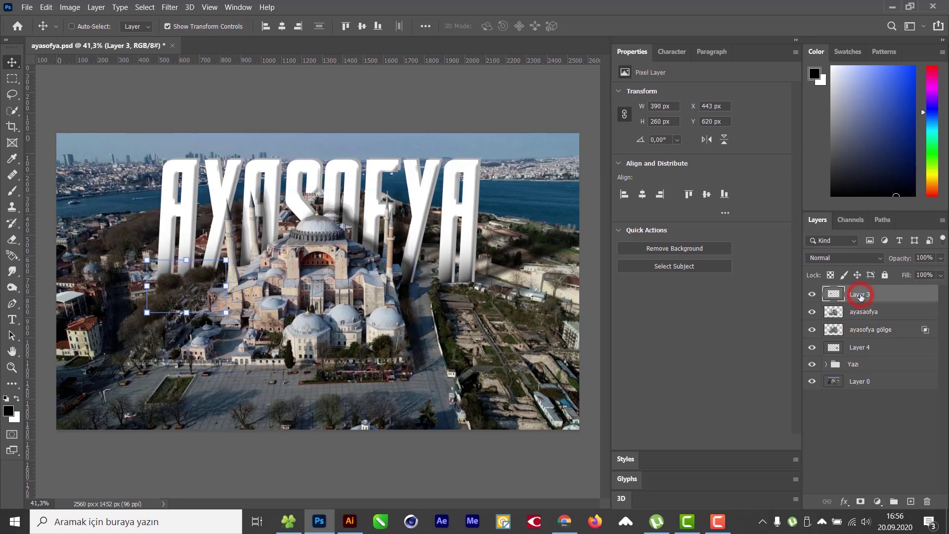
{"action": "left_click", "coordinate": [869, 331]}
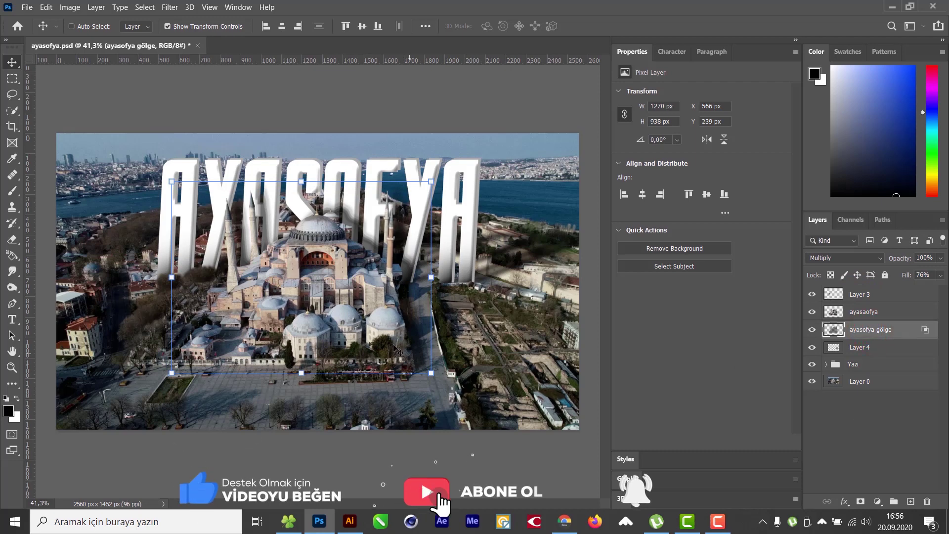
{"action": "left_click", "coordinate": [860, 501]}
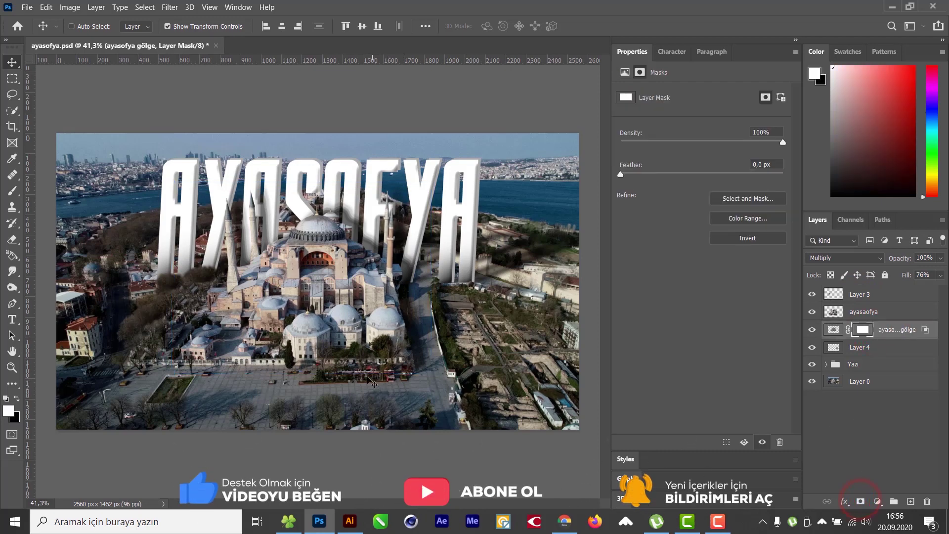
{"action": "key", "text": "e"}
{"action": "left_click", "coordinate": [208, 330]}
{"action": "left_click_drag", "start_coordinate": [186, 370], "coordinate": [207, 336]}
{"action": "mouse_move", "coordinate": [191, 351]}
{"action": "left_mouse_down"}
{"action": "mouse_move", "coordinate": [192, 329]}
{"action": "mouse_move", "coordinate": [213, 346]}
{"action": "left_mouse_up"}
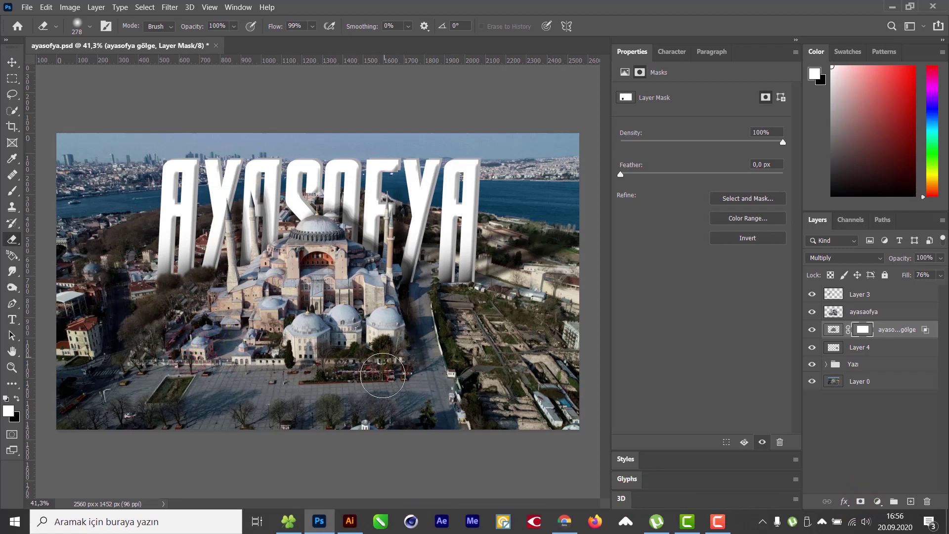
{"action": "left_click_drag", "start_coordinate": [380, 380], "coordinate": [296, 367]}
{"action": "mouse_move", "coordinate": [318, 361]}
{"action": "left_mouse_down"}
{"action": "mouse_move", "coordinate": [166, 358]}
{"action": "mouse_move", "coordinate": [182, 356]}
{"action": "mouse_move", "coordinate": [219, 315]}
{"action": "mouse_move", "coordinate": [261, 327]}
{"action": "left_mouse_up"}
{"action": "scroll", "coordinate": [272, 327], "scroll_direction": "down", "scroll_amount": 1}
{"action": "scroll", "coordinate": [279, 326], "scroll_direction": "up", "scroll_amount": 2}
{"action": "scroll", "coordinate": [281, 326], "scroll_direction": "down", "scroll_amount": 1}
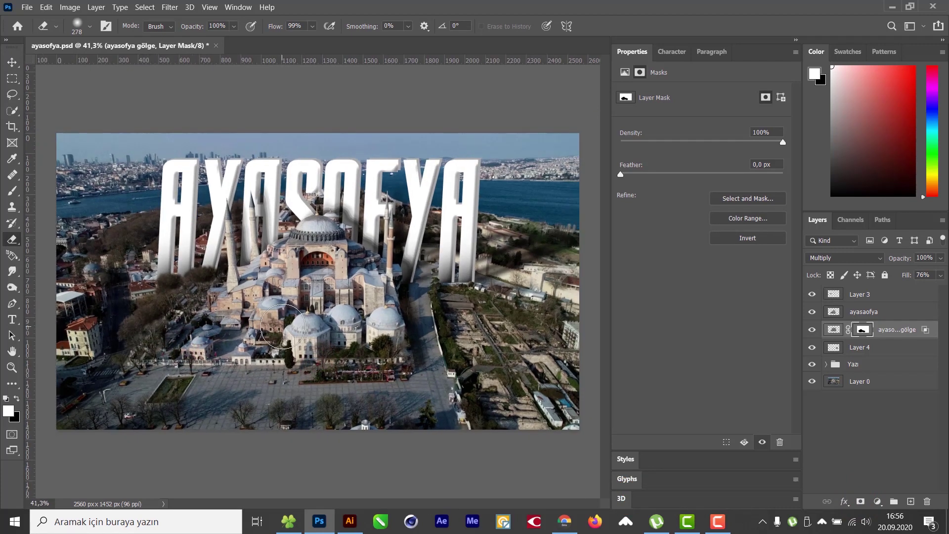
{"action": "scroll", "coordinate": [282, 326], "scroll_direction": "up", "scroll_amount": 1}
{"action": "scroll", "coordinate": [282, 327], "scroll_direction": "down", "scroll_amount": 1}
{"action": "scroll", "coordinate": [265, 342], "scroll_direction": "up", "scroll_amount": 1}
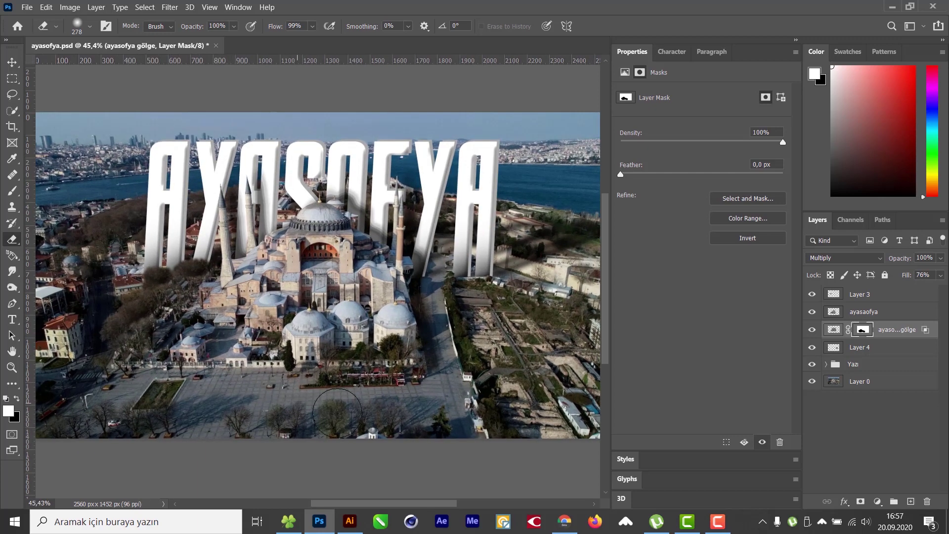
{"action": "key", "text": "v"}
{"action": "left_click", "coordinate": [352, 462]}
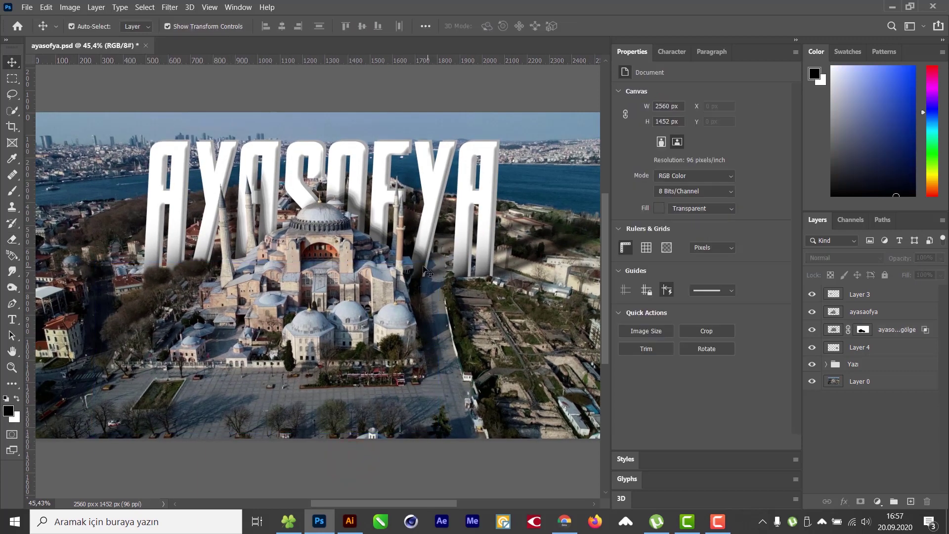
Step: Lower the "ayasofya gölge" layer's opacity to 55% and save the document
{"action": "left_click", "coordinate": [420, 293]}
{"action": "left_click", "coordinate": [878, 344]}
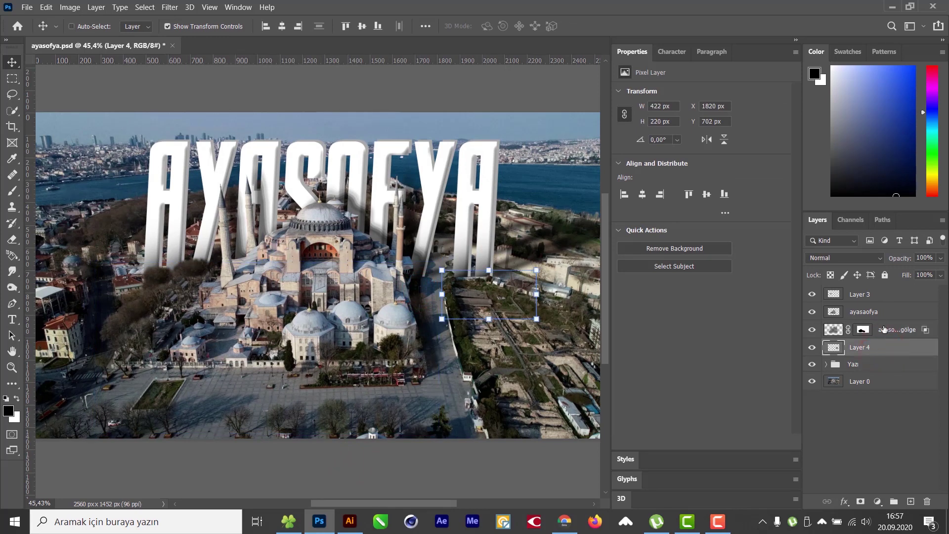
{"action": "left_click", "coordinate": [883, 329]}
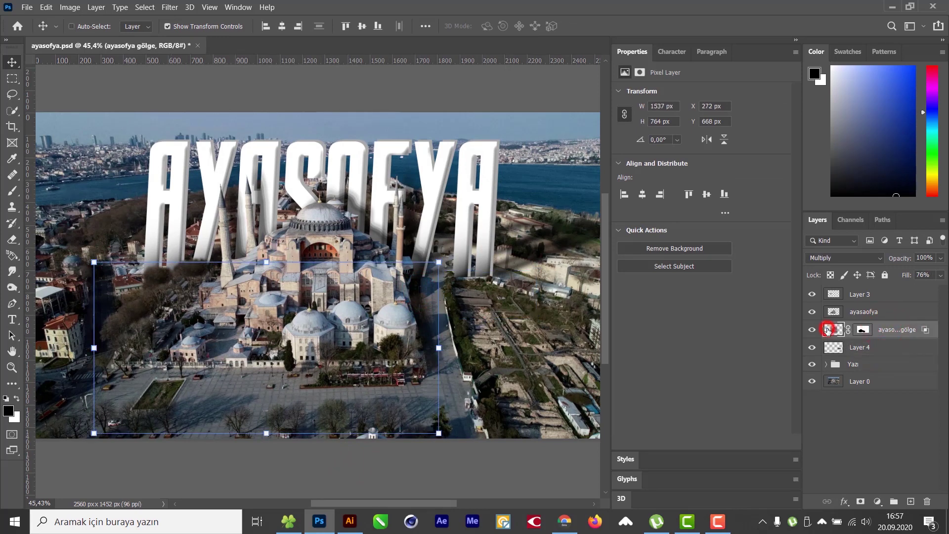
{"action": "left_click", "coordinate": [830, 329]}
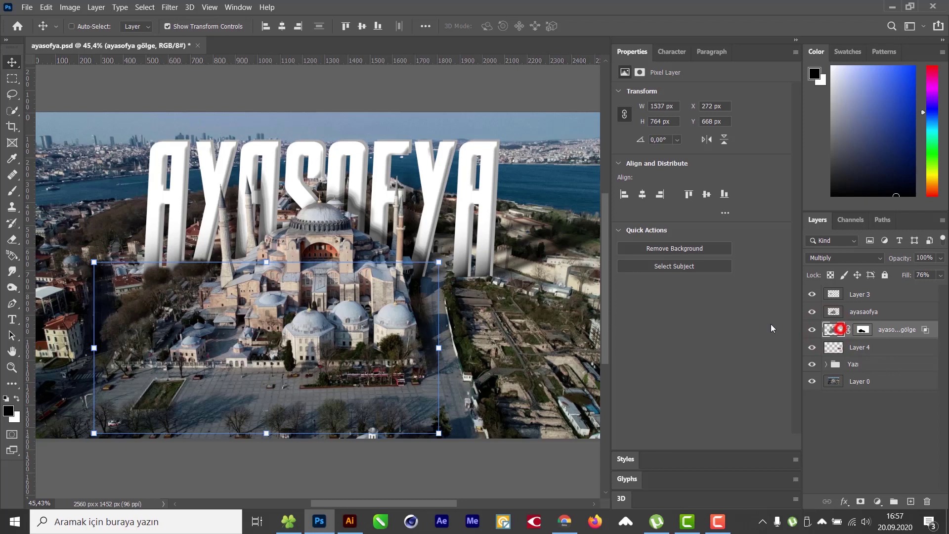
{"action": "left_click", "coordinate": [850, 258]}
{"action": "left_click", "coordinate": [849, 256]}
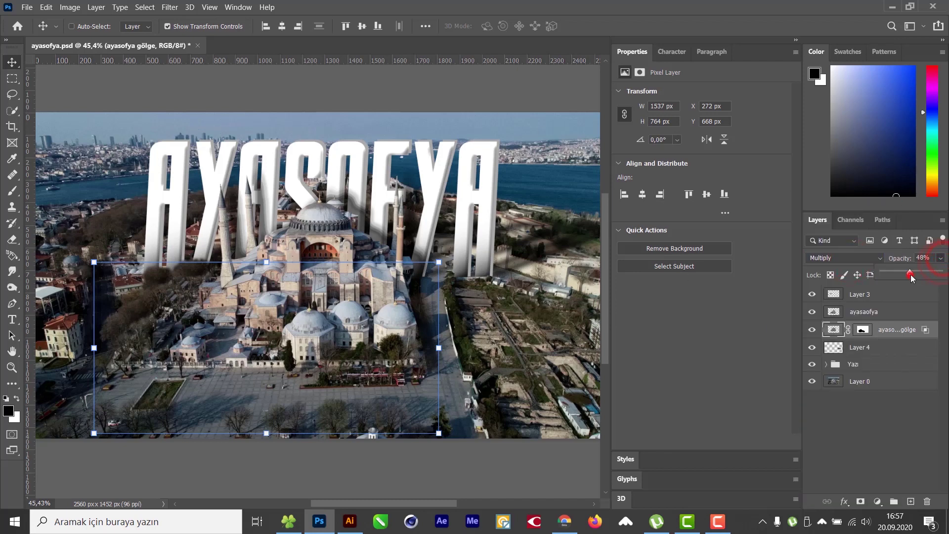
{"action": "left_click_drag", "start_coordinate": [911, 276], "coordinate": [915, 277]}
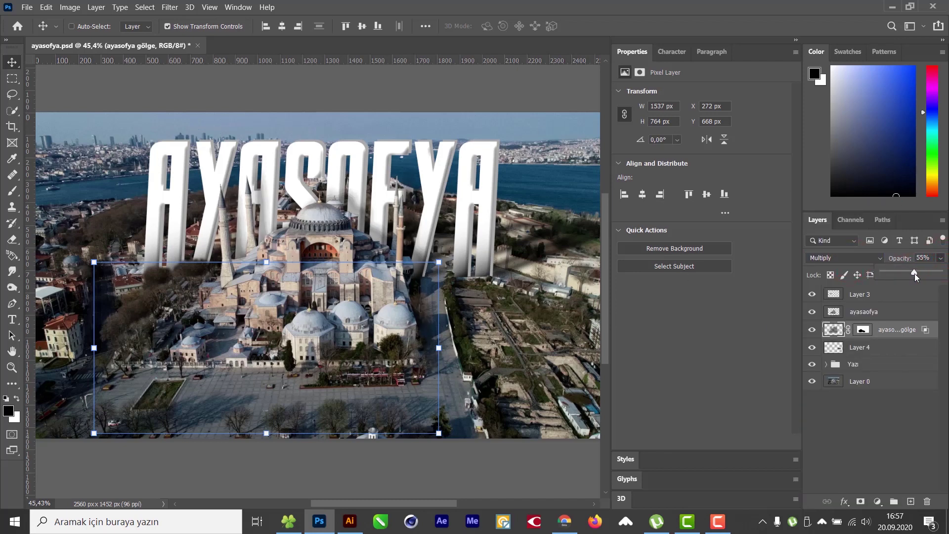
{"action": "left_click", "coordinate": [454, 477]}
{"action": "key", "text": "ctrl+0"}
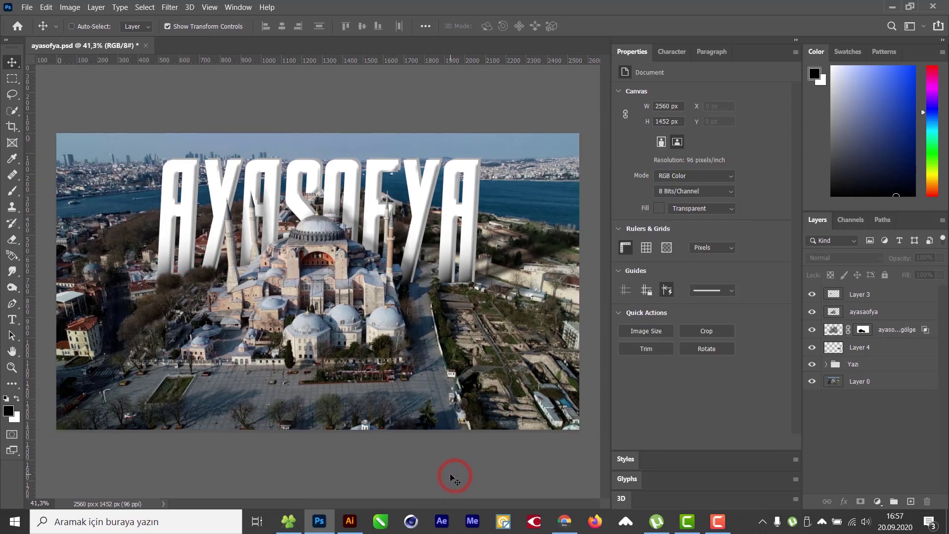
{"action": "key", "text": "ctrl+s"}
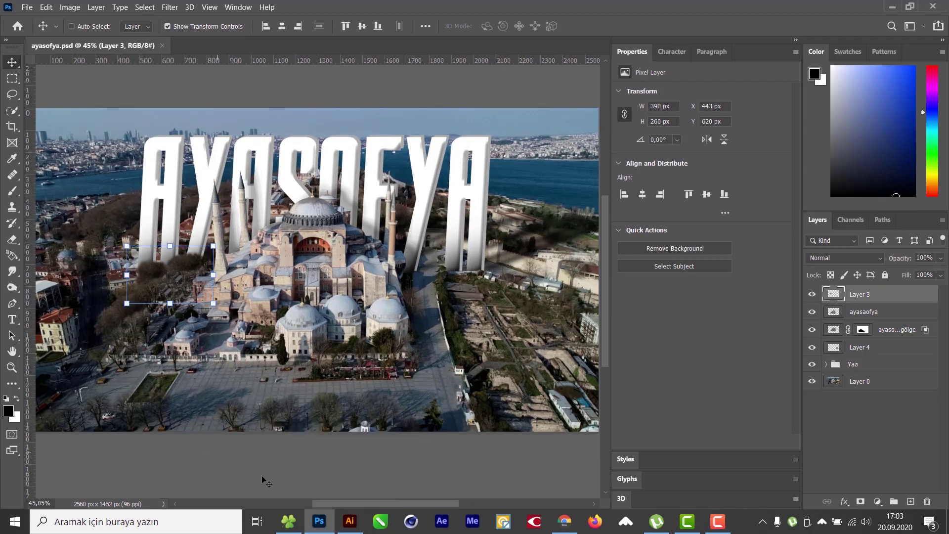
Step: Bring the logo.ai file into the mosque composition as a smart object, using page 1 cropped to its bounding box
{"action": "left_click", "coordinate": [319, 522]}
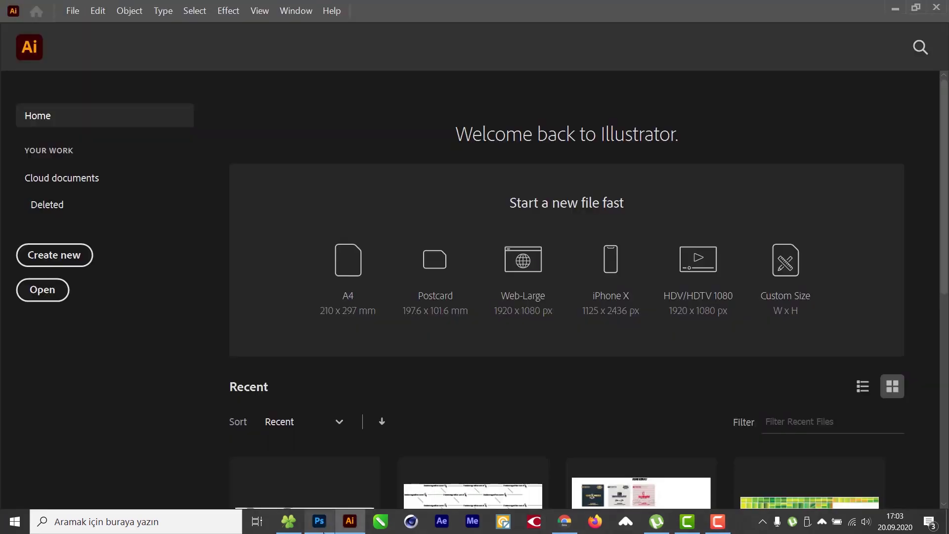
{"action": "left_click", "coordinate": [349, 521]}
{"action": "left_click", "coordinate": [350, 350]}
{"action": "left_click_drag", "start_coordinate": [348, 349], "coordinate": [338, 380]}
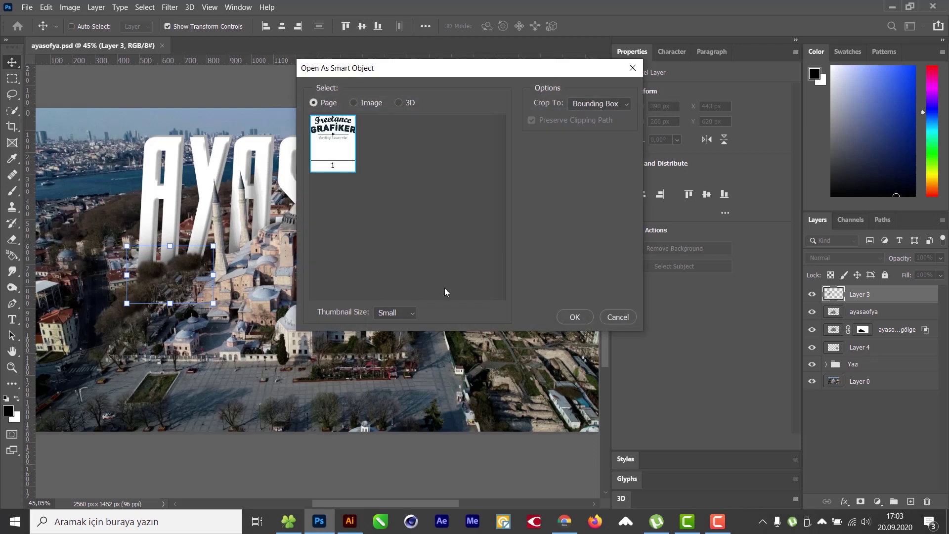
{"action": "left_click", "coordinate": [575, 316]}
Step: Move the logo down onto the square in front of the mosque and scale it to about 69%
{"action": "left_click_drag", "start_coordinate": [338, 274], "coordinate": [339, 390]}
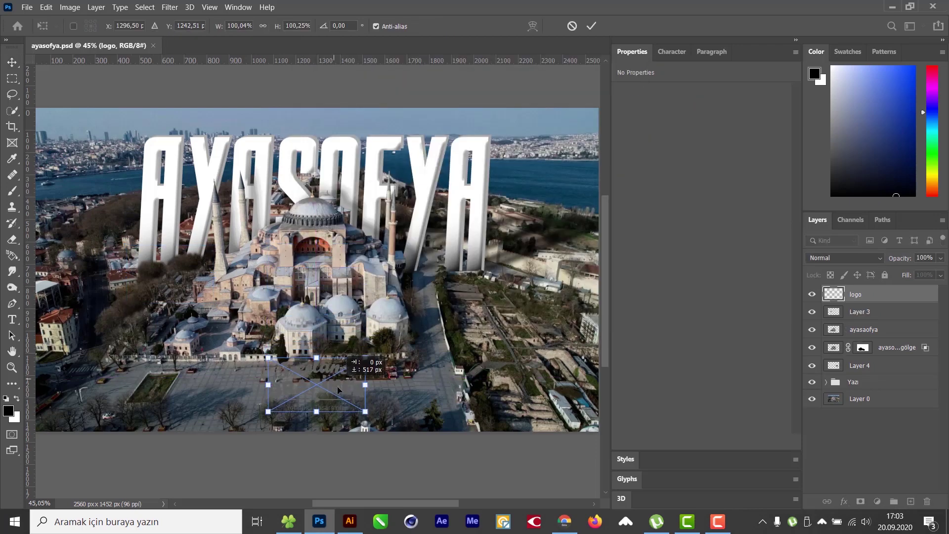
{"action": "left_click_drag", "start_coordinate": [316, 357], "coordinate": [317, 377]}
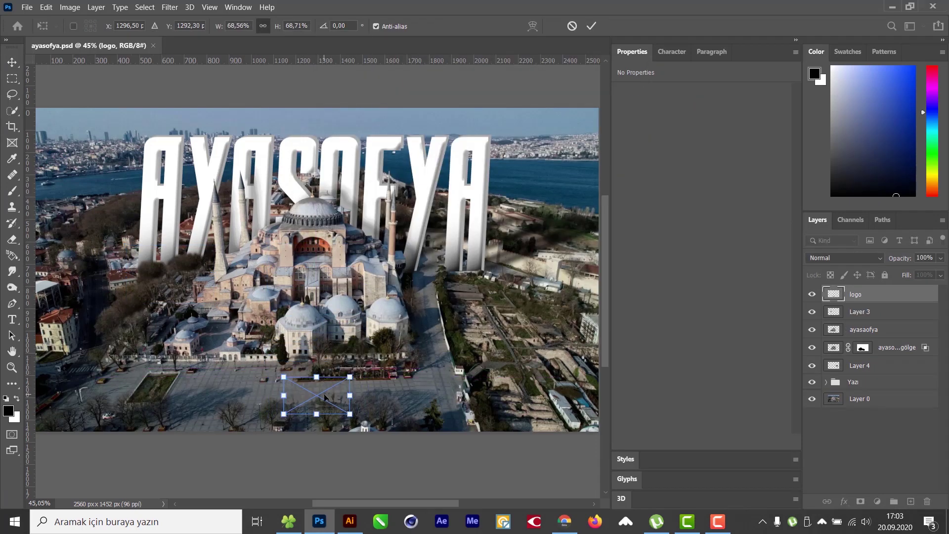
{"action": "key", "text": "Return"}
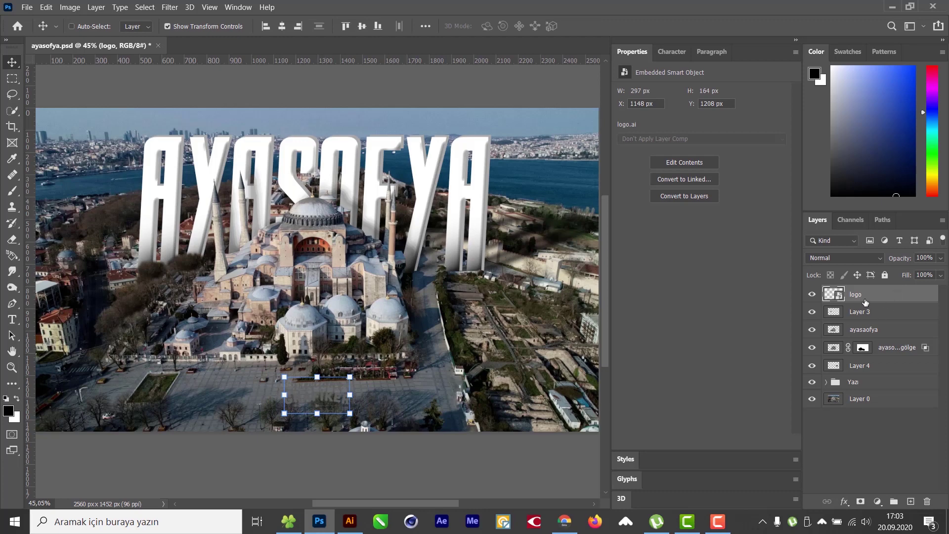
Step: Draw a rounded rectangle about 373 × 357 px with 10 px radius behind the logo, extending past the image's lower edge
{"action": "left_click", "coordinate": [869, 314]}
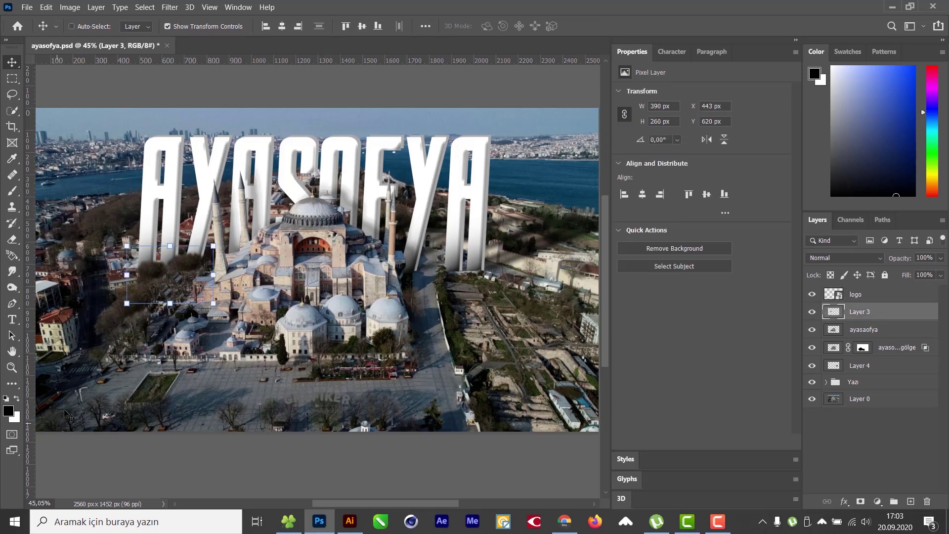
{"action": "key", "text": "u"}
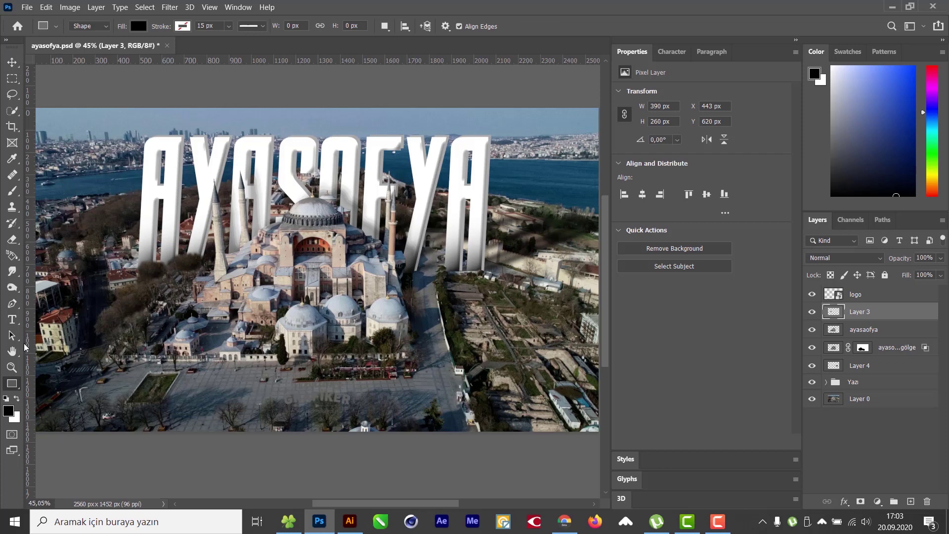
{"action": "right_click", "coordinate": [12, 386]}
{"action": "left_click", "coordinate": [55, 403]}
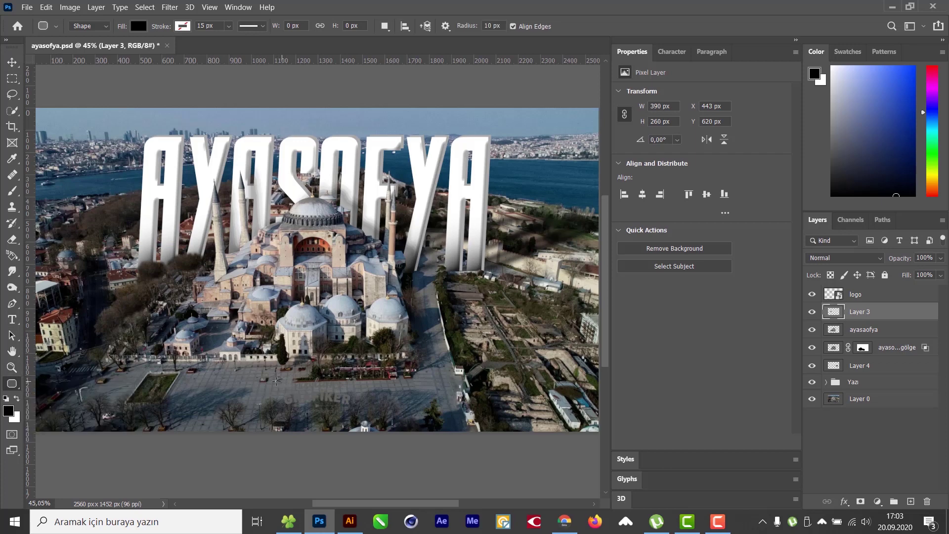
{"action": "left_click_drag", "start_coordinate": [277, 372], "coordinate": [358, 449]}
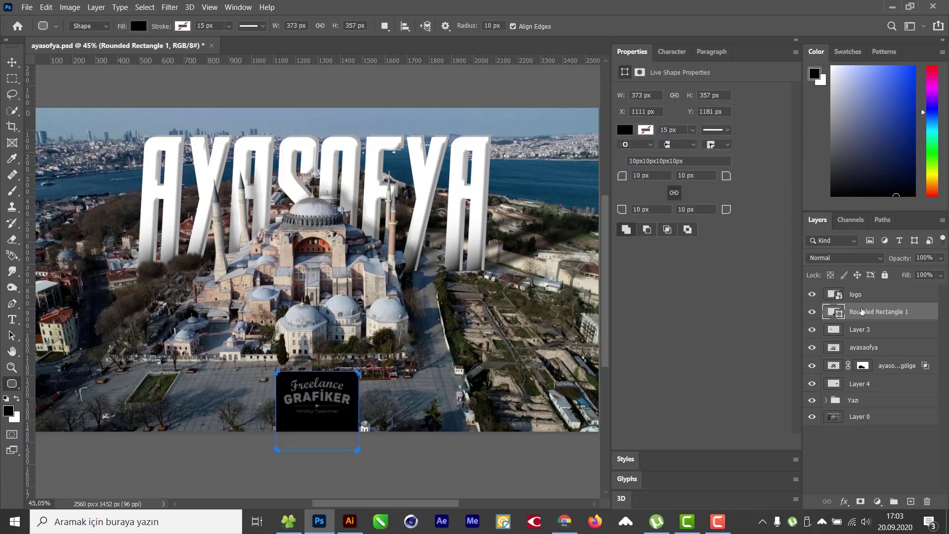
Step: Fill the rounded rectangle behind the logo with white (#ffffff), sampling the colour from the AYASOFYA lettering
{"action": "double_click", "coordinate": [835, 316]}
{"action": "left_click_drag", "start_coordinate": [631, 81], "coordinate": [609, 54]}
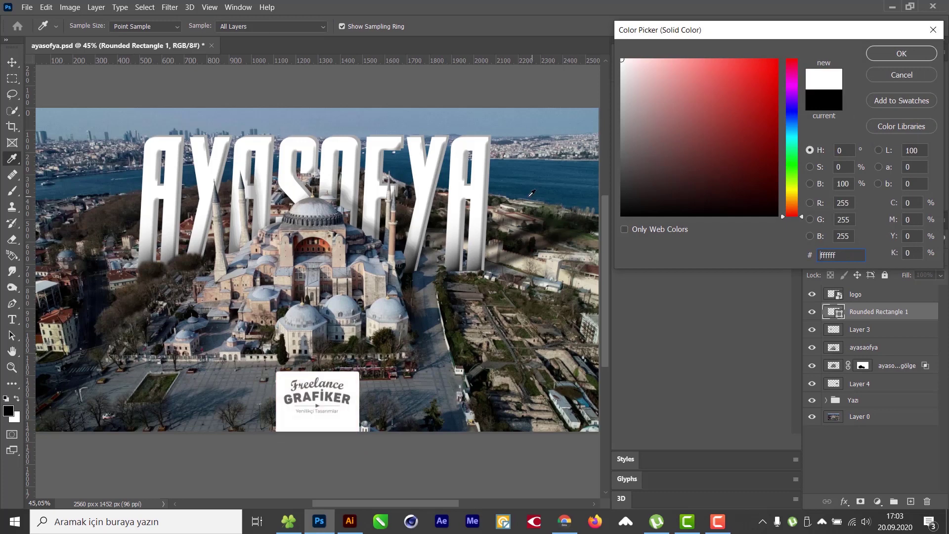
{"action": "left_click", "coordinate": [529, 182]}
{"action": "left_click", "coordinate": [454, 351]}
{"action": "left_click", "coordinate": [427, 397]}
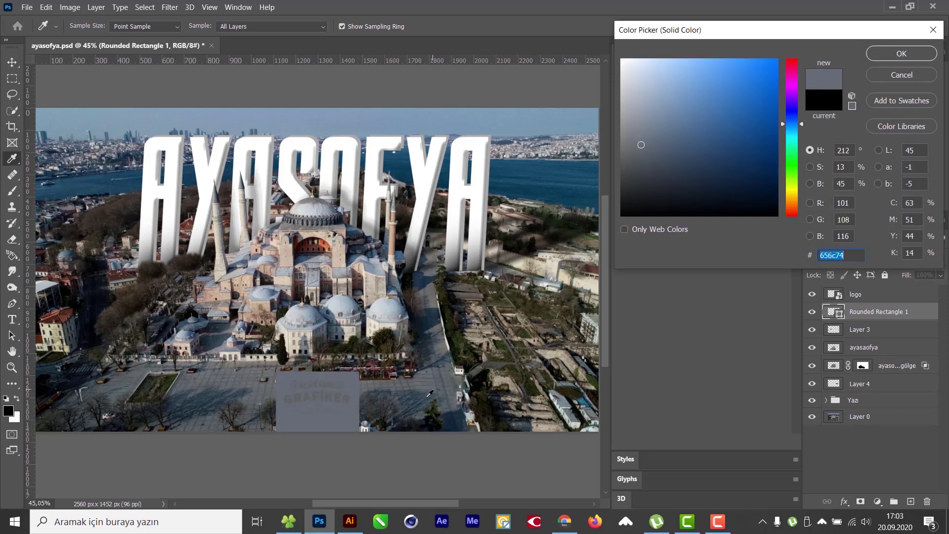
{"action": "left_click", "coordinate": [465, 344]}
{"action": "left_click", "coordinate": [494, 310]}
{"action": "left_click", "coordinate": [544, 174]}
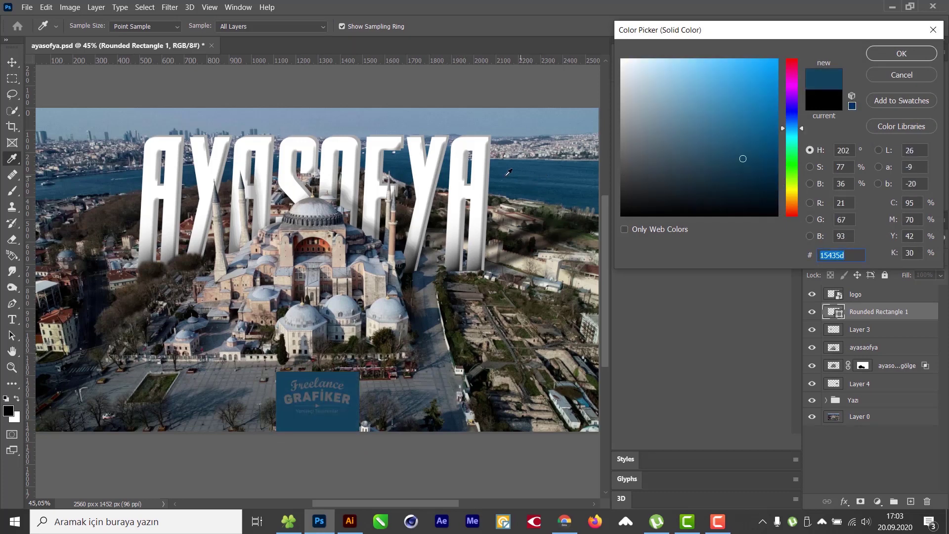
{"action": "left_click", "coordinate": [487, 170]}
{"action": "left_click", "coordinate": [483, 171]}
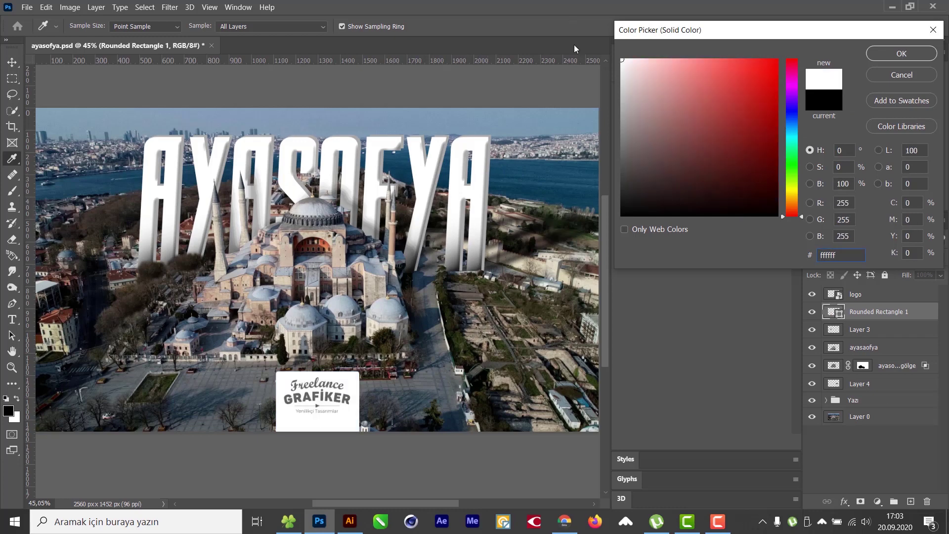
{"action": "key", "text": "Return"}
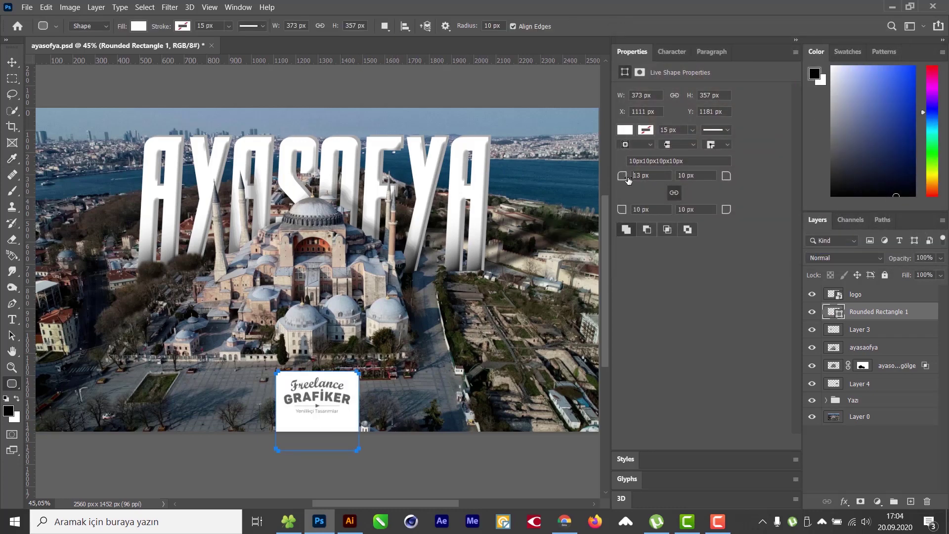
Step: Try rounding all four corners of the white rectangle to 178.5 px and undo the change
{"action": "left_click_drag", "start_coordinate": [627, 179], "coordinate": [735, 303]}
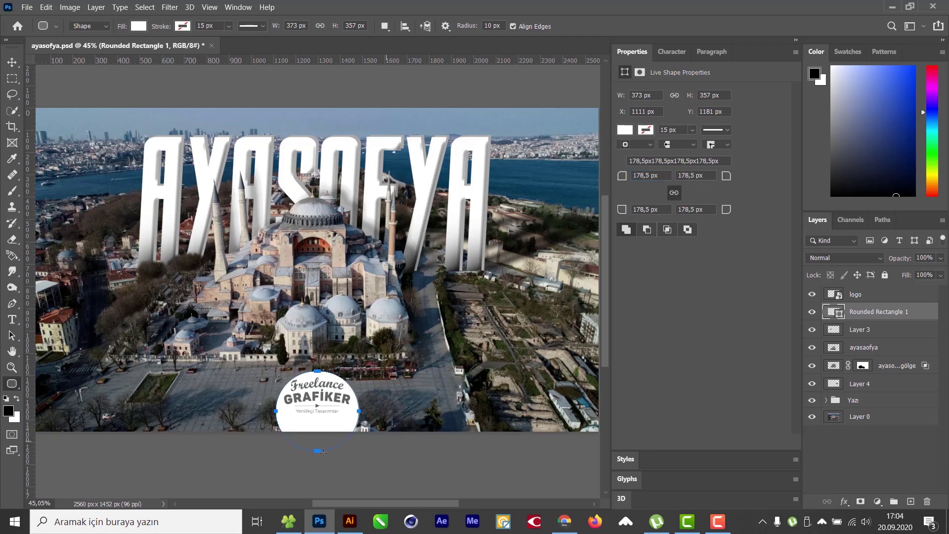
{"action": "scroll", "coordinate": [324, 445], "scroll_direction": "up", "scroll_amount": 1}
{"action": "key", "text": "ctrl+z"}
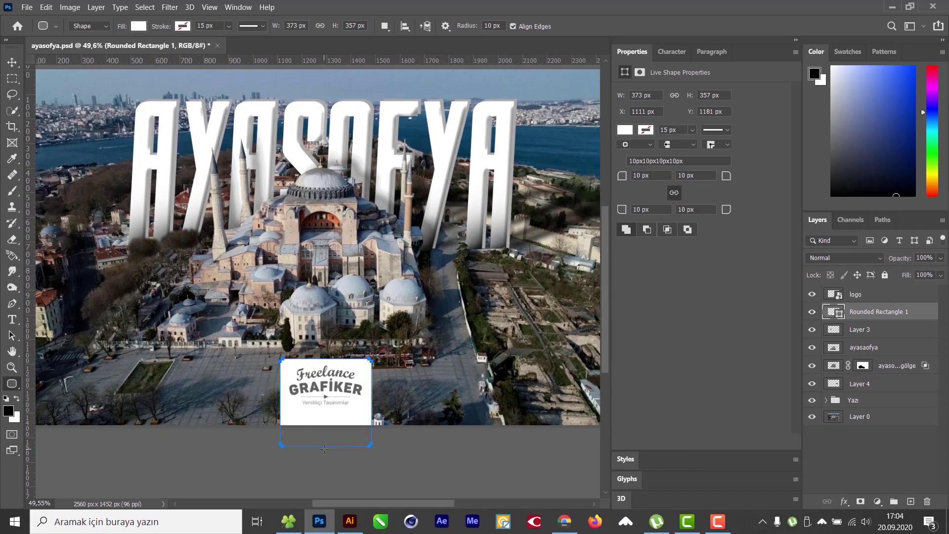
Step: Stretch the white rectangle to about 813 px high, extending it far below the image's lower edge
{"action": "left_click_drag", "start_coordinate": [325, 453], "coordinate": [370, 279]}
{"action": "left_click_drag", "start_coordinate": [341, 150], "coordinate": [340, 148]}
{"action": "key", "text": "Return"}
Step: Centre the white rectangle and the logo horizontally on the canvas
{"action": "left_click_drag", "start_coordinate": [326, 201], "coordinate": [305, 337]}
{"action": "scroll", "coordinate": [319, 287], "scroll_direction": "up", "scroll_amount": 4}
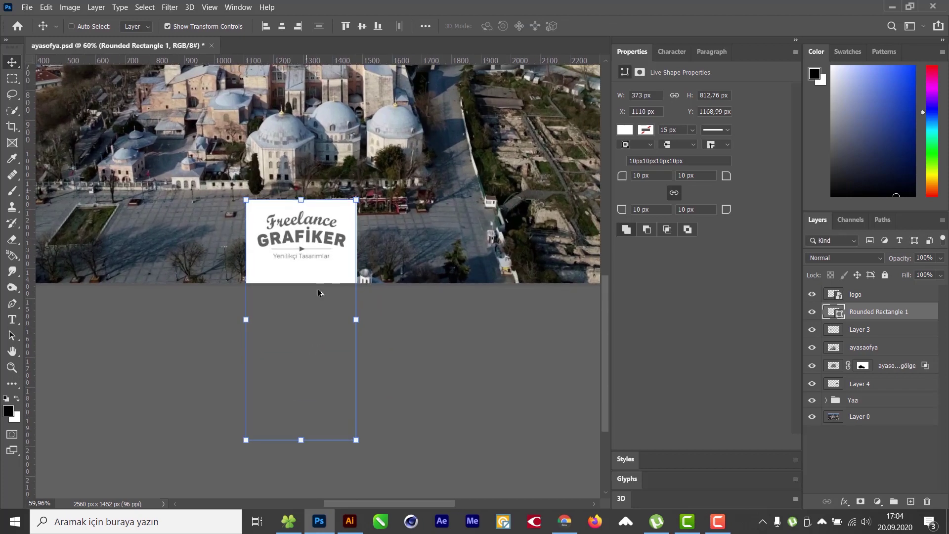
{"action": "left_click", "coordinate": [280, 28]}
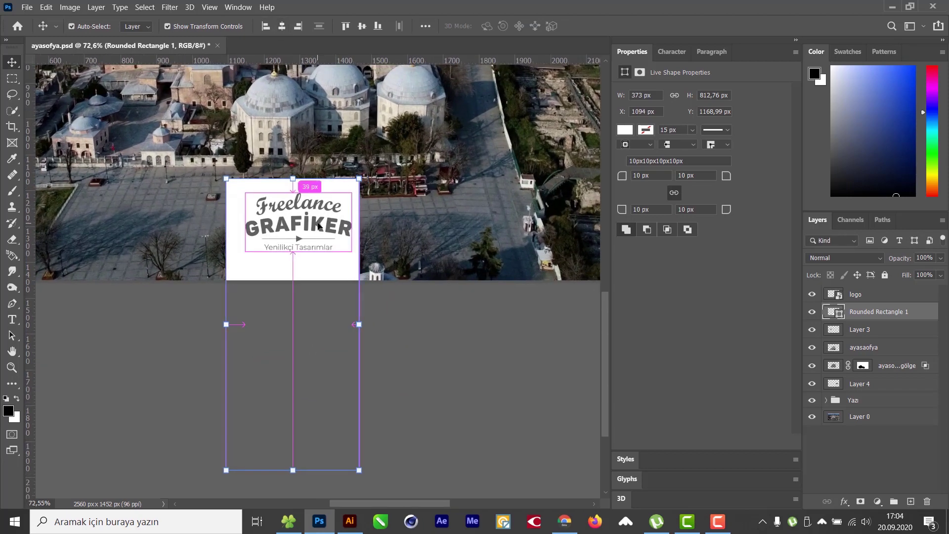
{"action": "key", "text": "alt+bracketright"}
{"action": "left_click", "coordinate": [280, 27]}
Step: Increase the white rectangle's corner radius until its top forms a semicircle, and nudge the logo down to Y 1212 px
{"action": "key", "text": "alt+bracketleft"}
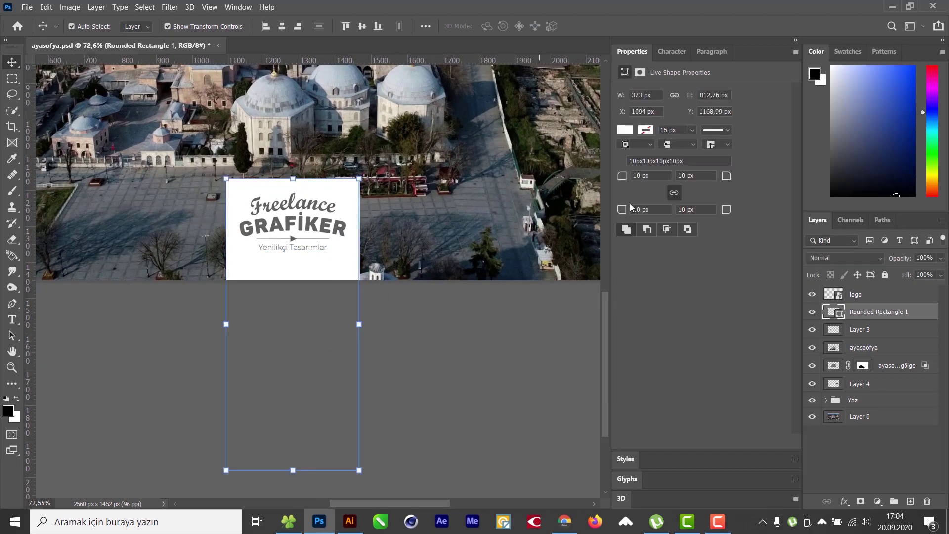
{"action": "left_click_drag", "start_coordinate": [622, 175], "coordinate": [822, 277]}
{"action": "left_click", "coordinate": [312, 228], "text": "ctrl"}
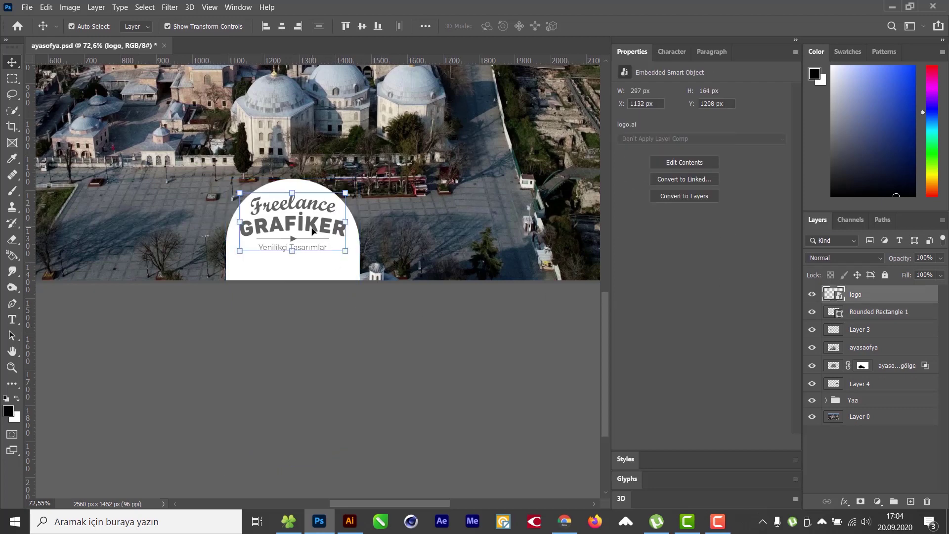
{"action": "left_click_drag", "start_coordinate": [310, 227], "coordinate": [311, 228]}
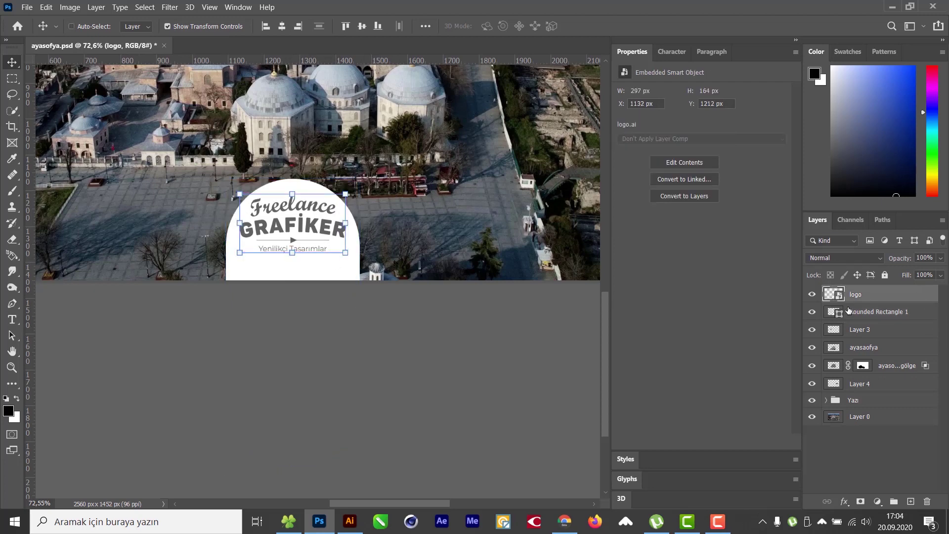
Step: Add a Color Overlay in dark grey #303030 to the logo layer at Normal blend mode and 100% opacity
{"action": "left_click", "coordinate": [494, 173]}
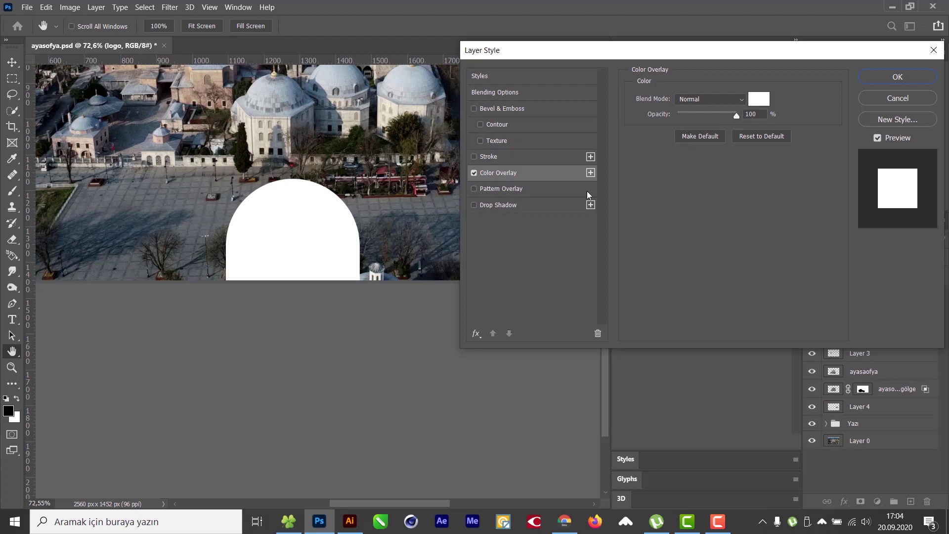
{"action": "left_click", "coordinate": [760, 100]}
{"action": "type", "text": "473636"}
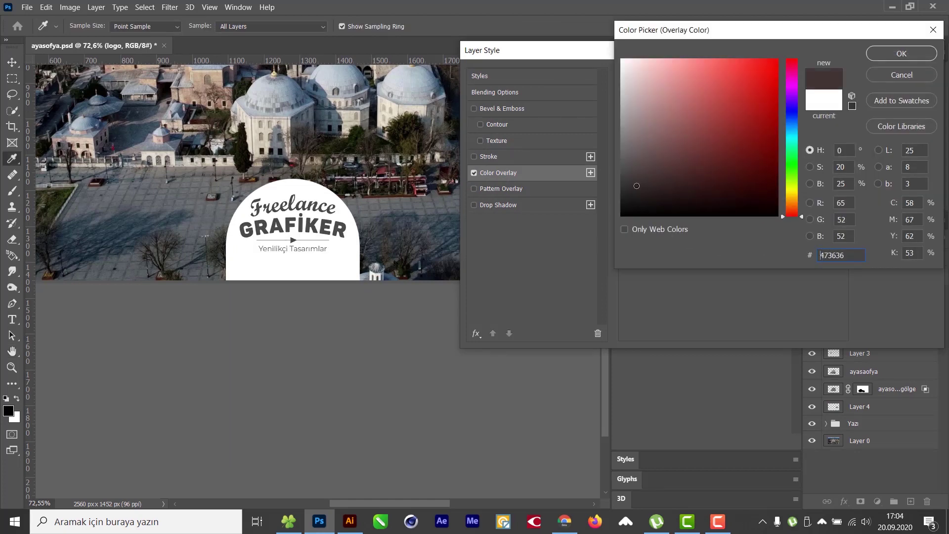
{"action": "type", "text": "303030"}
{"action": "key", "text": "Return"}
{"action": "key", "text": "Return"}
{"action": "key", "text": "v"}
{"action": "key", "text": "ctrl+0"}
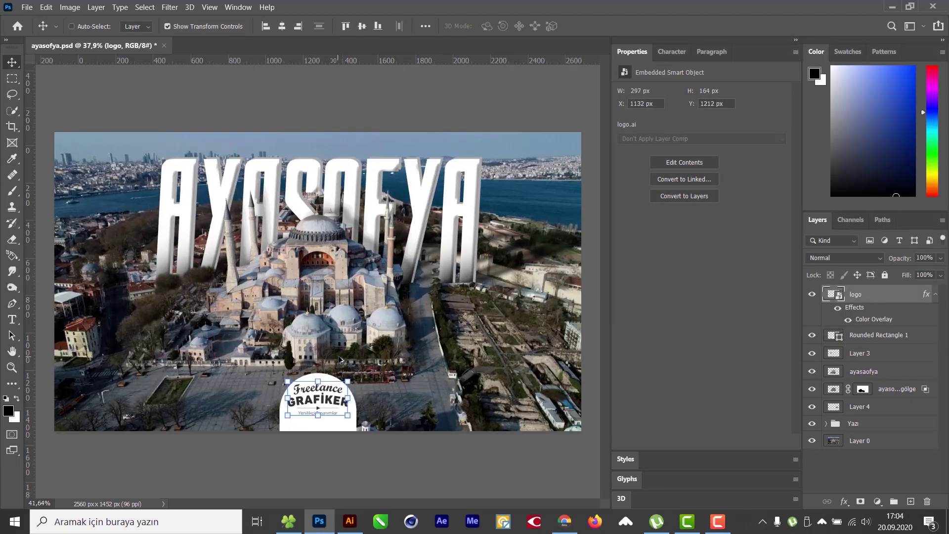